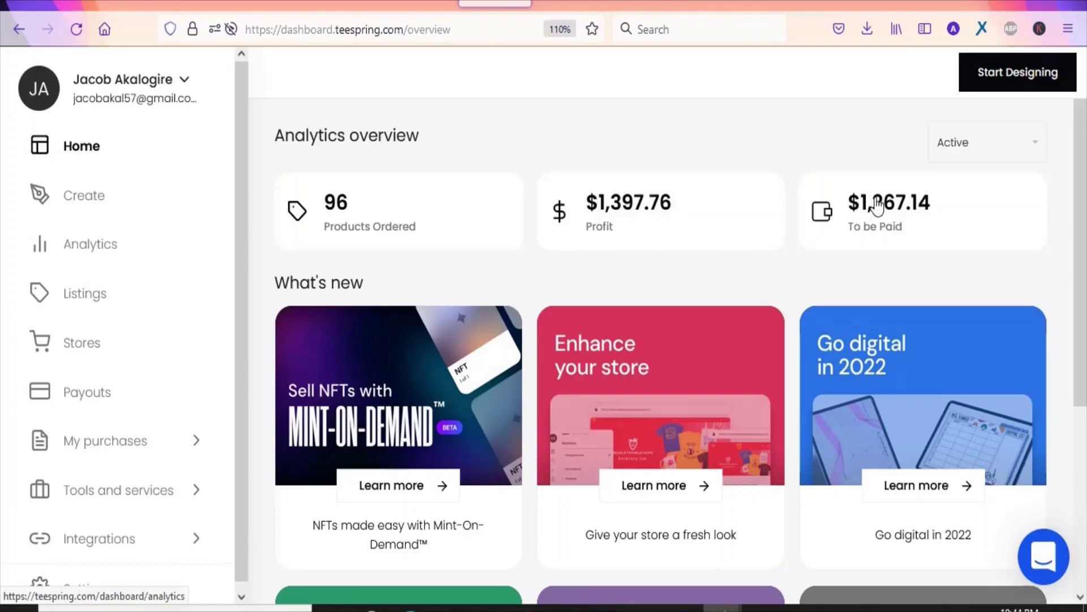
{"action": "right_click", "coordinate": [704, 151]}
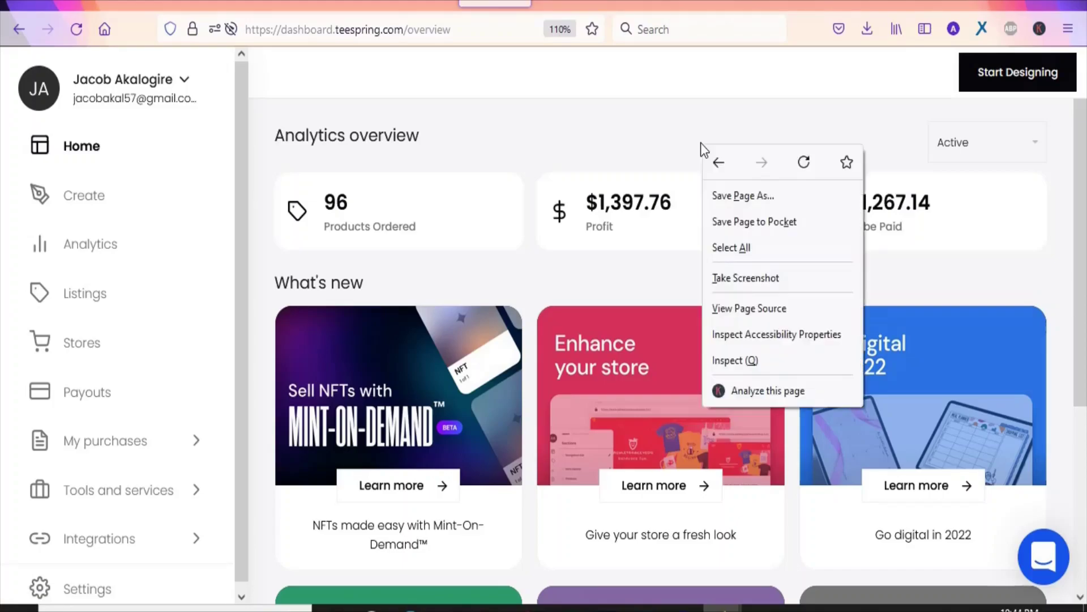
{"action": "left_click", "coordinate": [808, 156]}
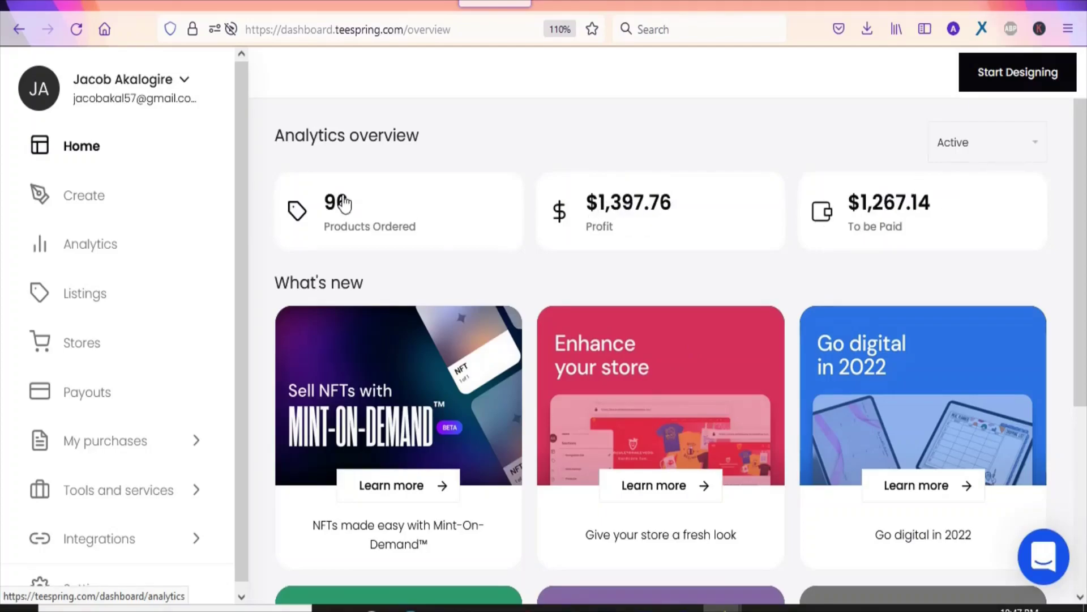
{"action": "left_click", "coordinate": [728, 189]}
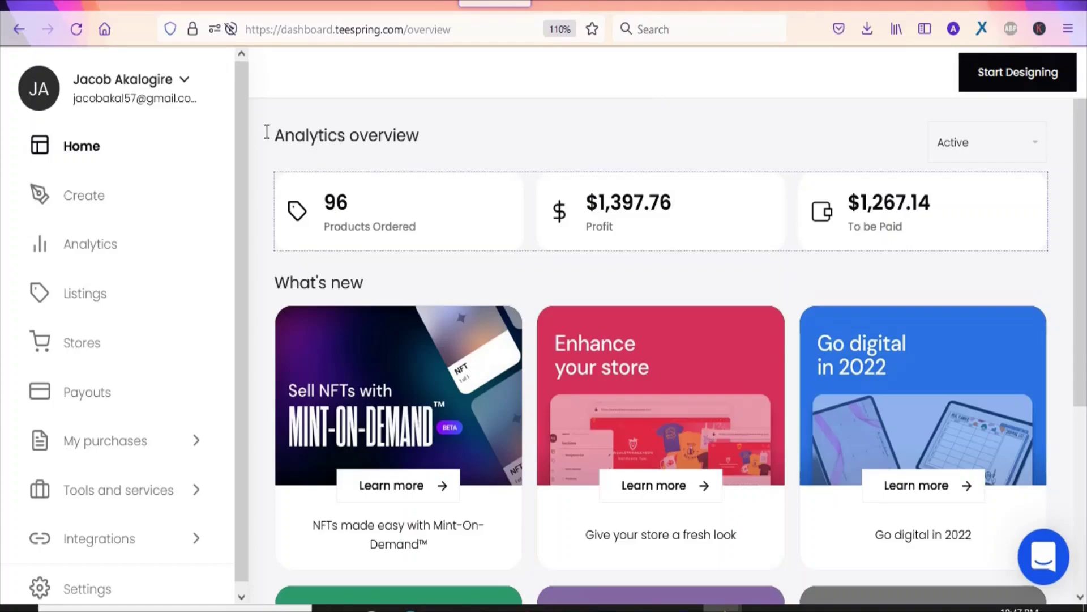
Open the Stores page and view the Quality Link storefront
{"action": "left_click", "coordinate": [89, 352]}
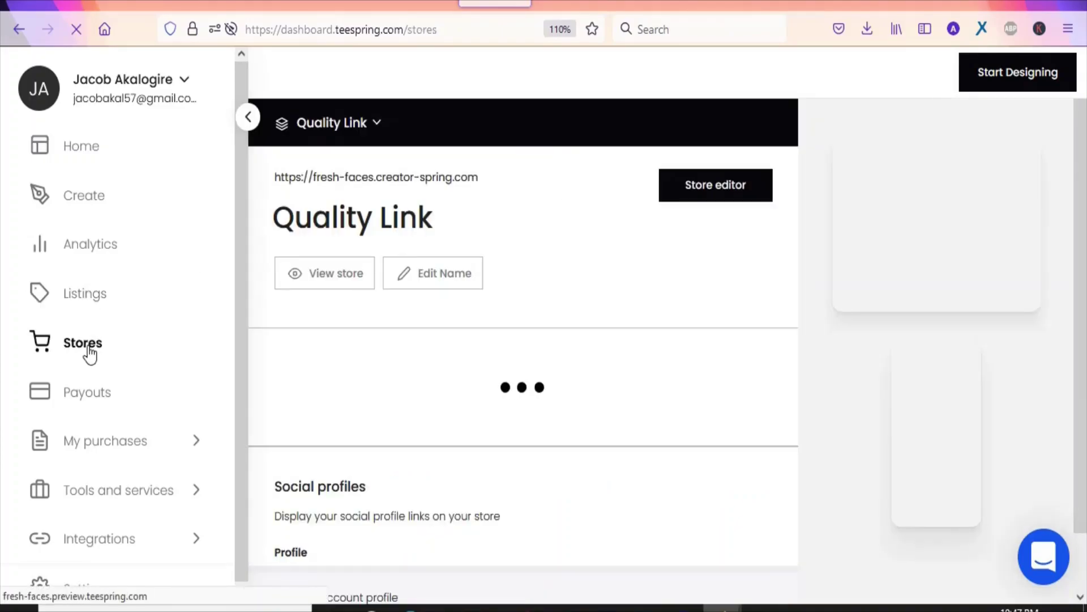
{"action": "double_click", "coordinate": [346, 220]}
{"action": "key", "text": "shift+Right"}
{"action": "key", "text": "shift+Right"}
{"action": "key", "text": "shift+Right"}
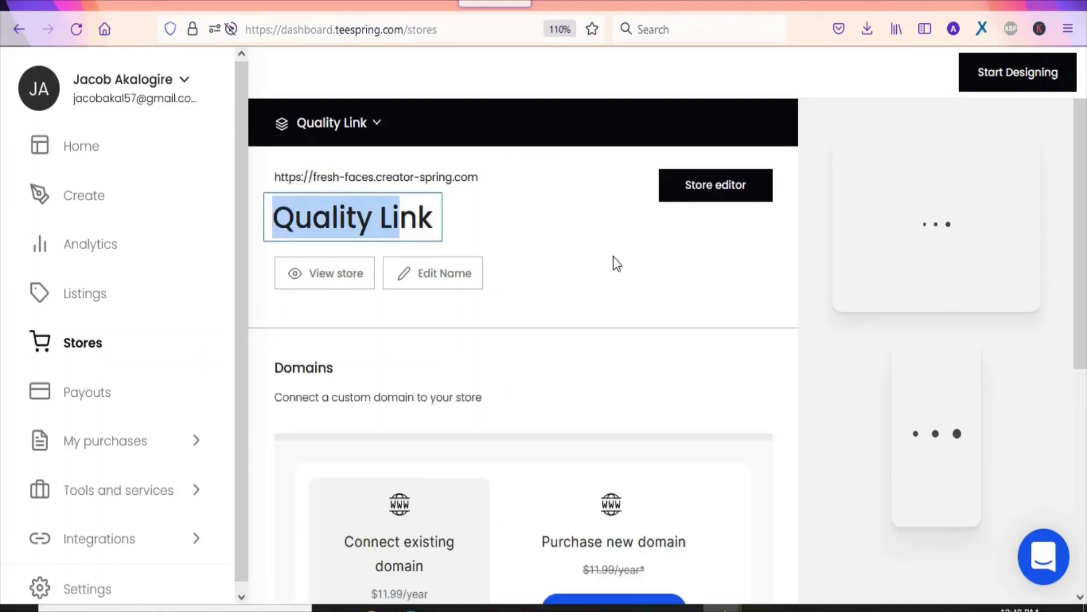
{"action": "left_click", "coordinate": [995, 264]}
{"action": "mouse_move", "coordinate": [1085, 190]}
{"action": "left_mouse_down"}
{"action": "mouse_move", "coordinate": [1080, 306]}
{"action": "mouse_move", "coordinate": [1082, 187]}
{"action": "left_mouse_up"}
{"action": "left_click", "coordinate": [325, 278]}
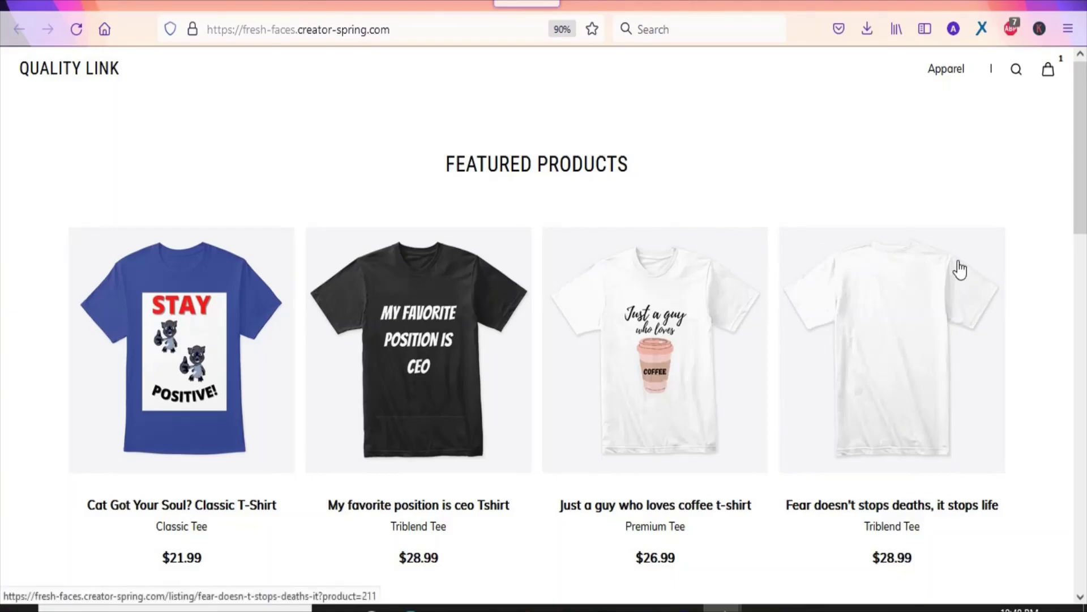
Examine the featured shirts, their designs and prices in the Quality Link storefront, and close it
{"action": "left_click_drag", "start_coordinate": [1082, 146], "coordinate": [1085, 323]}
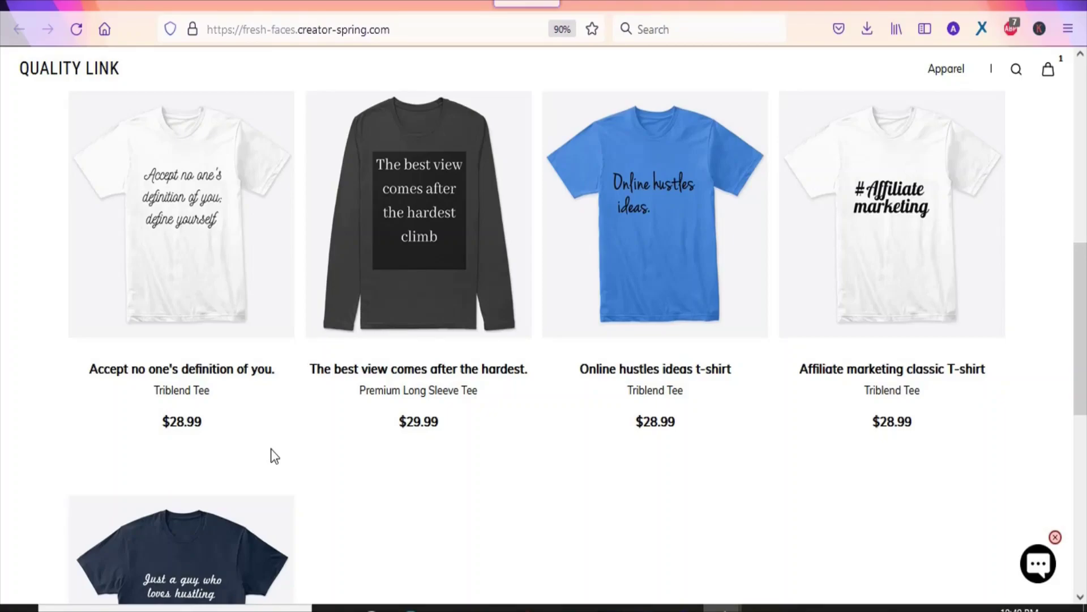
{"action": "left_click_drag", "start_coordinate": [1080, 368], "coordinate": [1077, 432]}
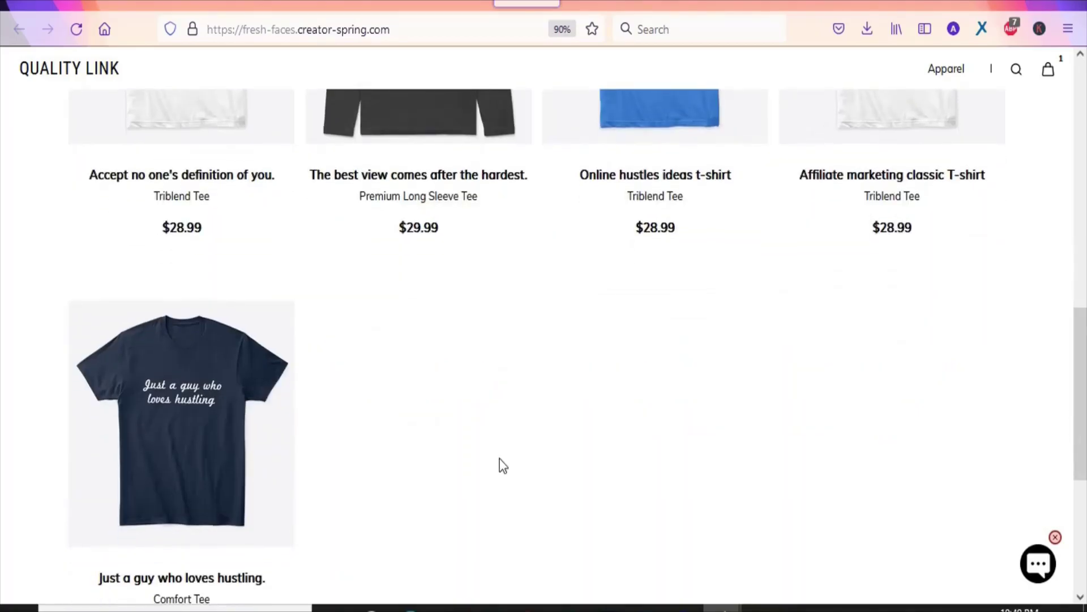
{"action": "left_click_drag", "start_coordinate": [1079, 397], "coordinate": [1084, 160]}
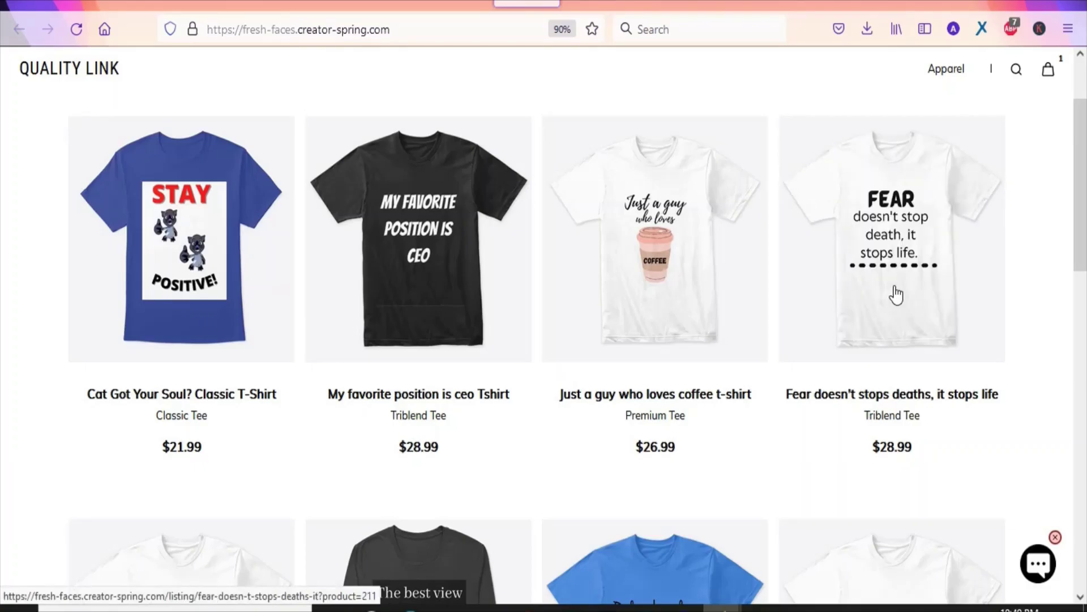
{"action": "scroll", "coordinate": [1083, 201], "scroll_direction": "down", "scroll_amount": 1}
{"action": "scroll", "coordinate": [1083, 201], "scroll_direction": "up", "scroll_amount": 1}
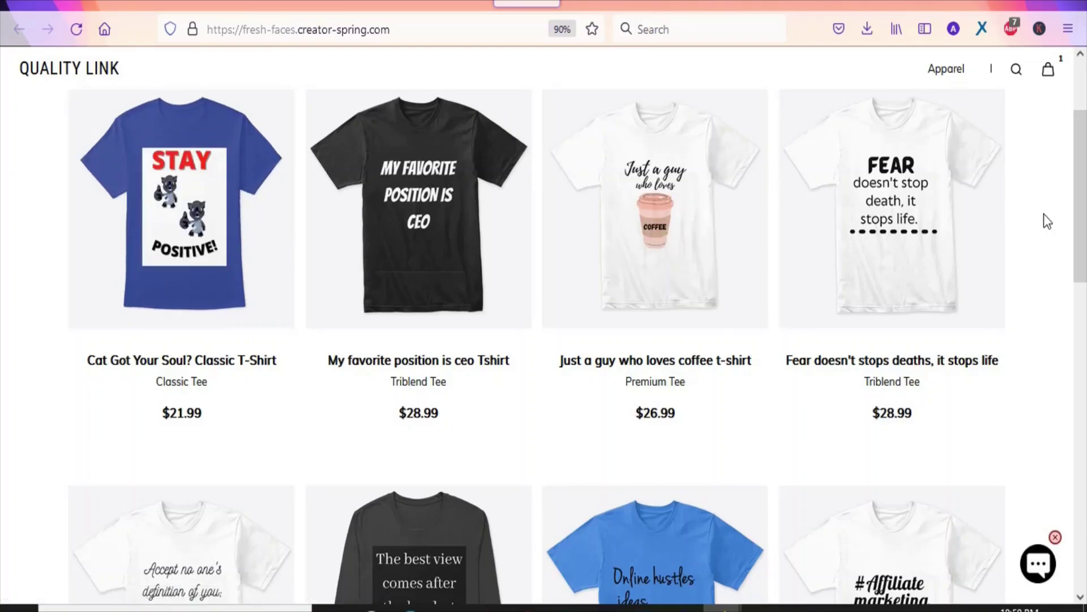
{"action": "left_click_drag", "start_coordinate": [1084, 237], "coordinate": [1083, 182]}
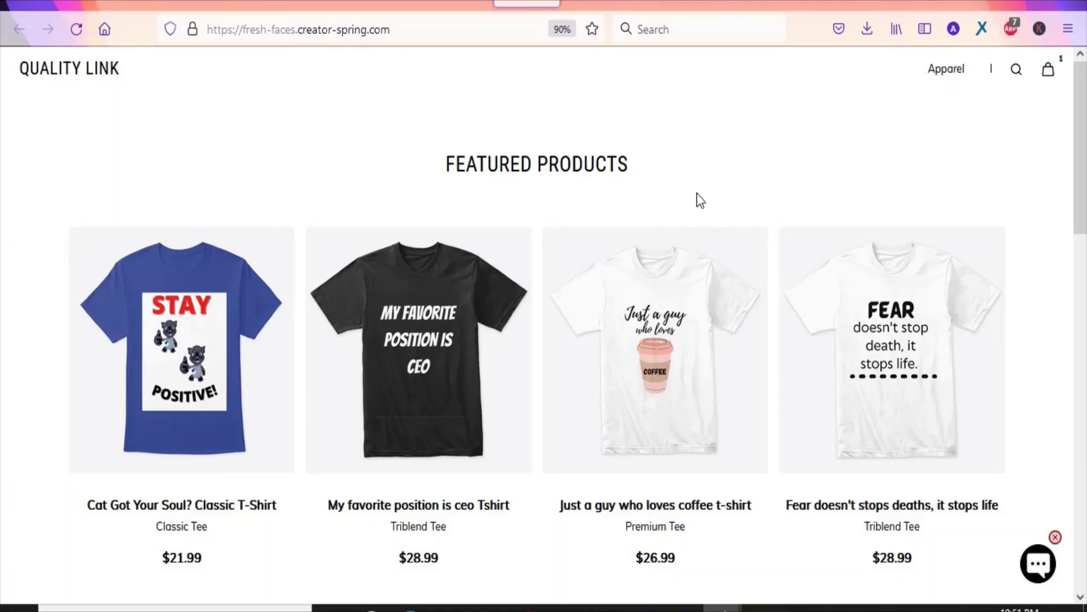
{"action": "mouse_move", "coordinate": [1081, 176]}
{"action": "left_mouse_down"}
{"action": "mouse_move", "coordinate": [1083, 437]}
{"action": "mouse_move", "coordinate": [1085, 187]}
{"action": "left_mouse_up"}
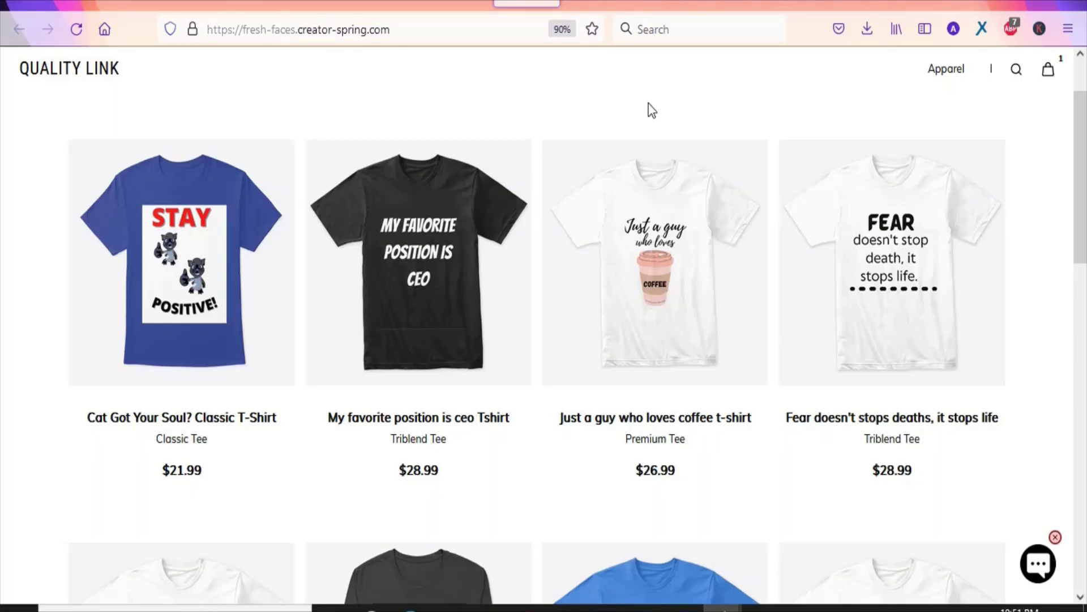
{"action": "key", "text": "ctrl+w"}
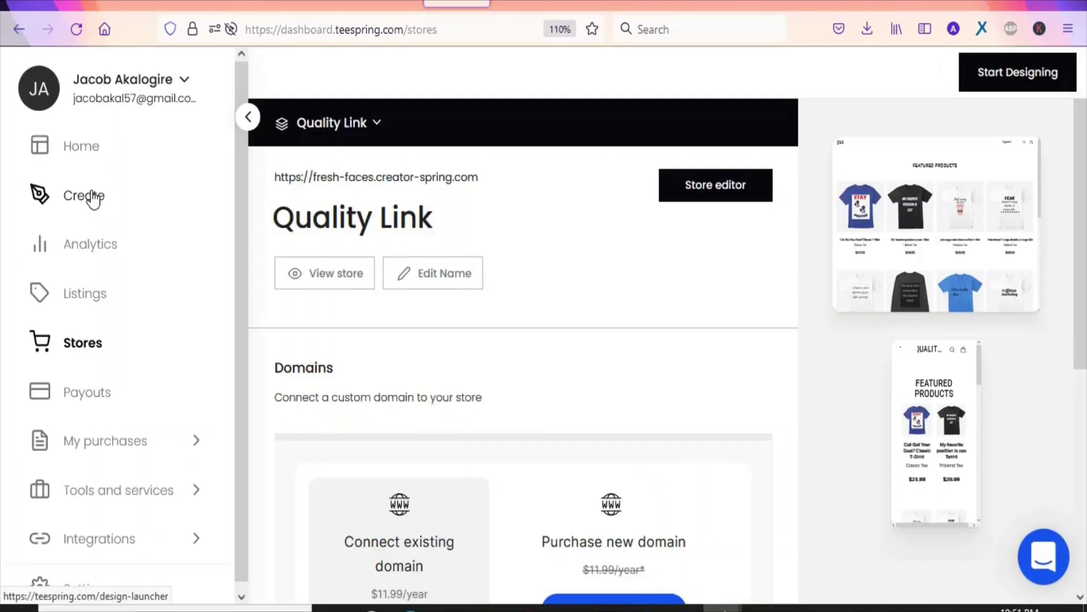
Start creating a new product and open the men's T-Shirts category under Apparel
{"action": "left_click", "coordinate": [93, 198]}
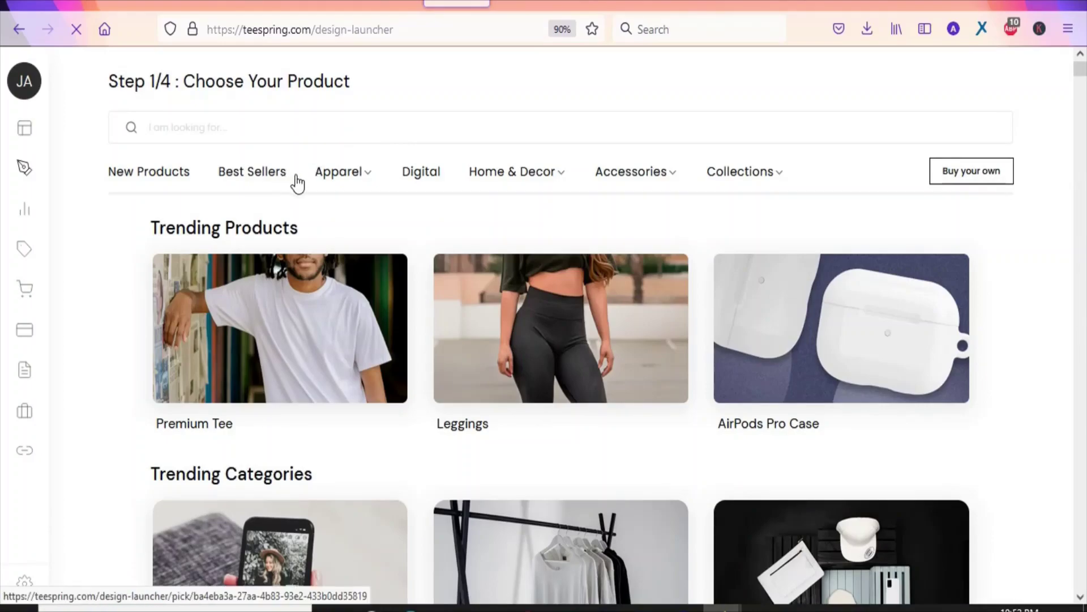
{"action": "mouse_move", "coordinate": [368, 188]}
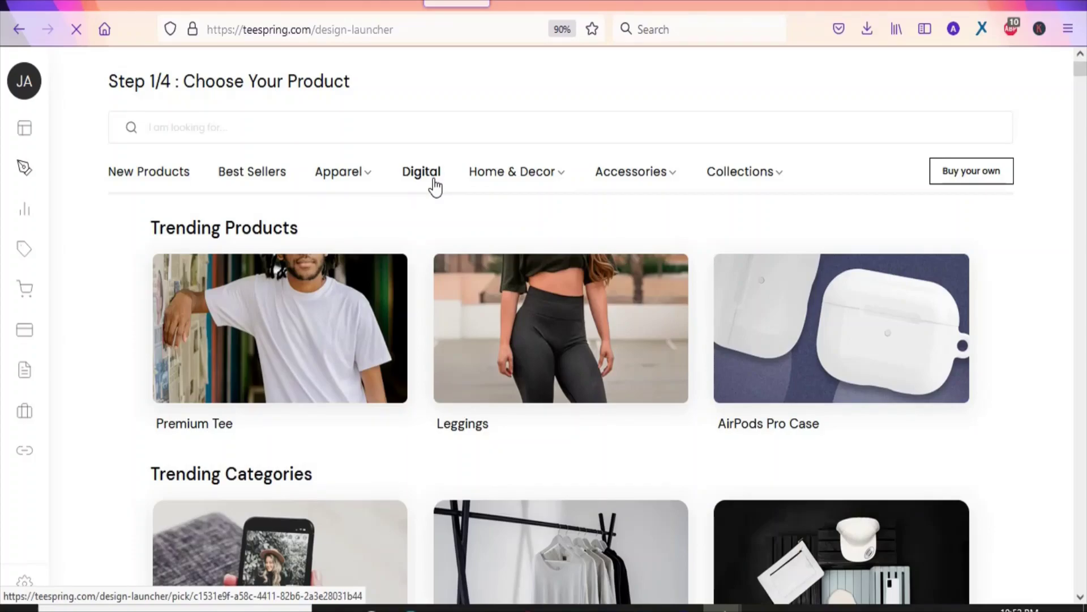
{"action": "mouse_move", "coordinate": [533, 187]}
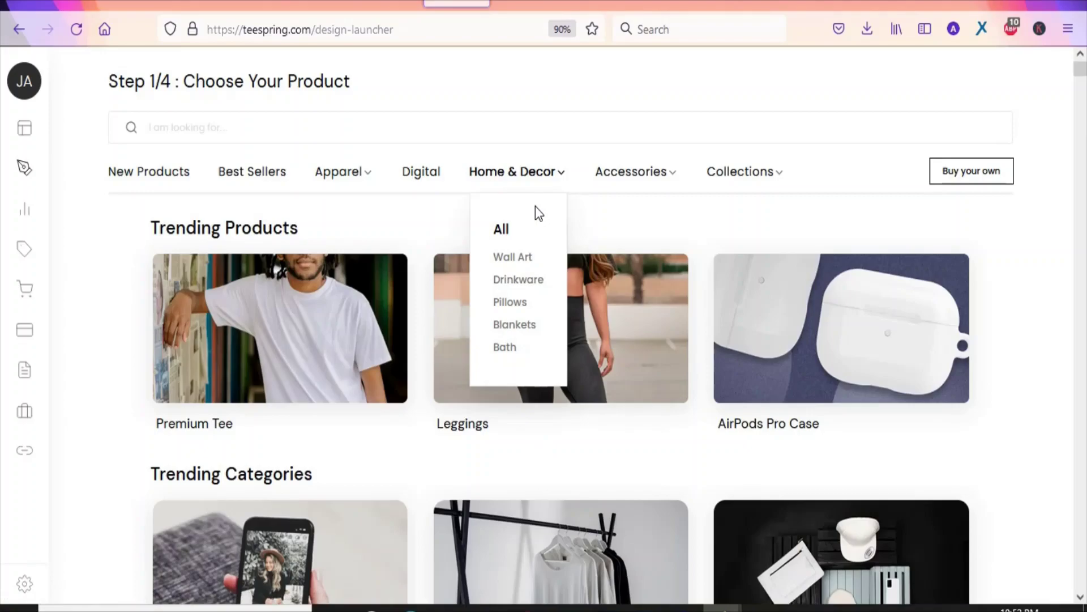
{"action": "mouse_move", "coordinate": [675, 173]}
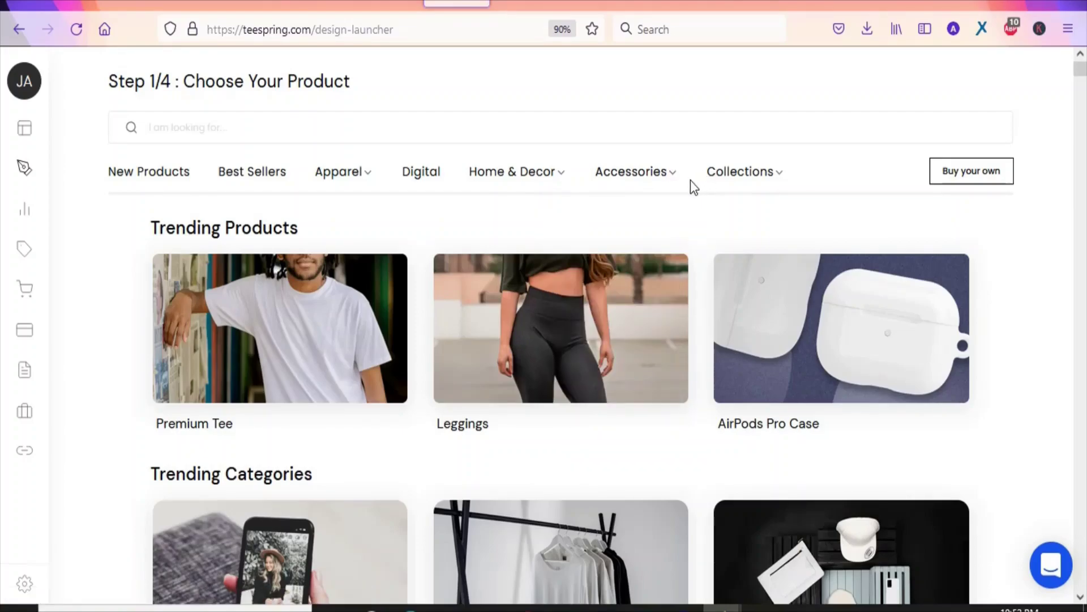
{"action": "mouse_move", "coordinate": [779, 180]}
{"action": "mouse_move", "coordinate": [354, 201]}
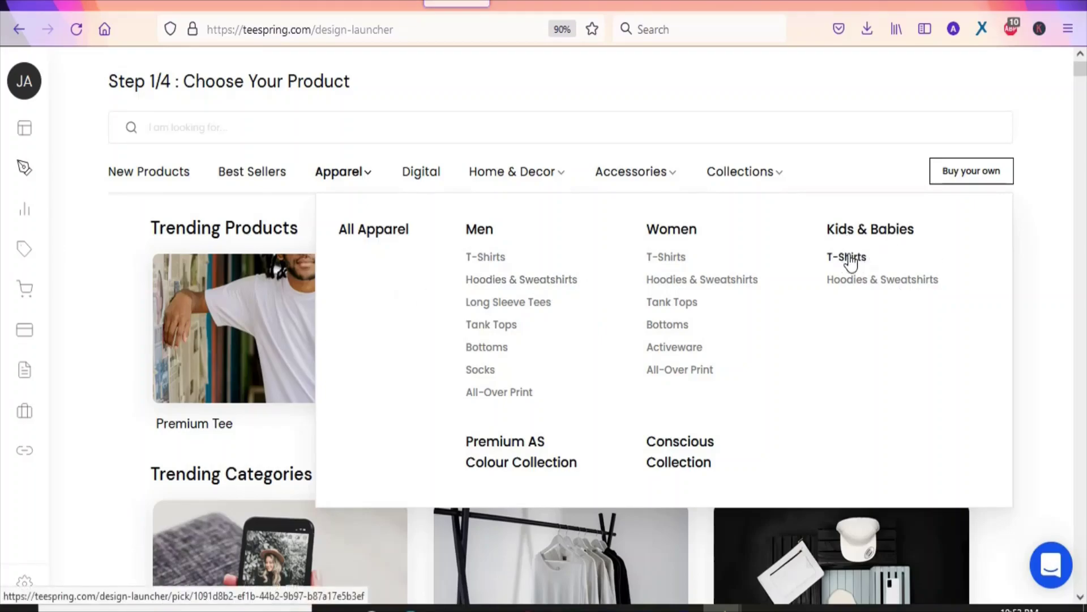
{"action": "left_click", "coordinate": [474, 261]}
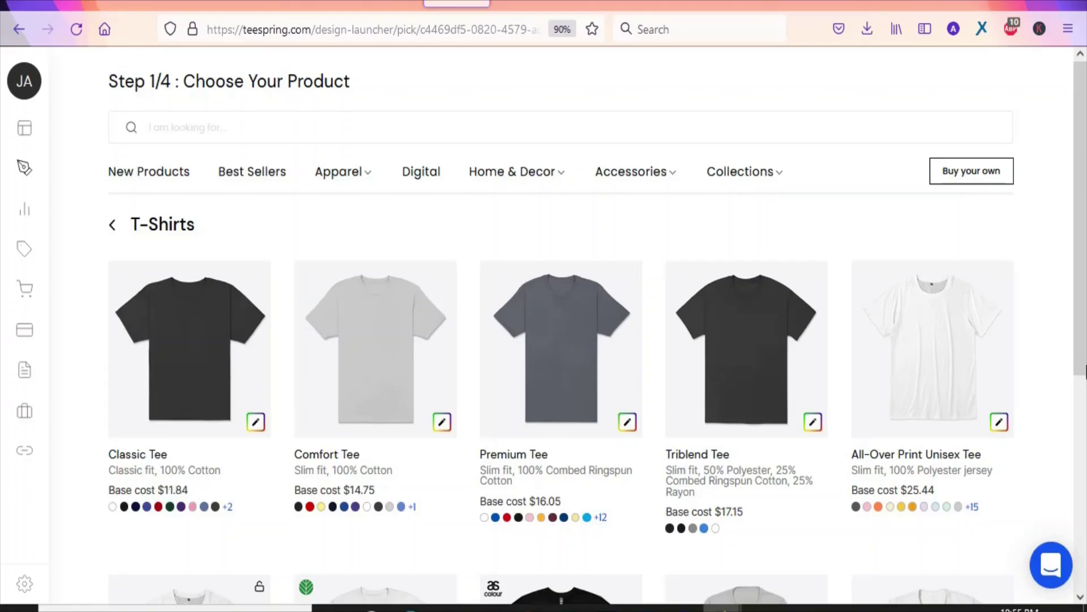
Choose the Comfort Tee as the product to design
{"action": "scroll", "coordinate": [1085, 371], "scroll_direction": "down", "scroll_amount": 5}
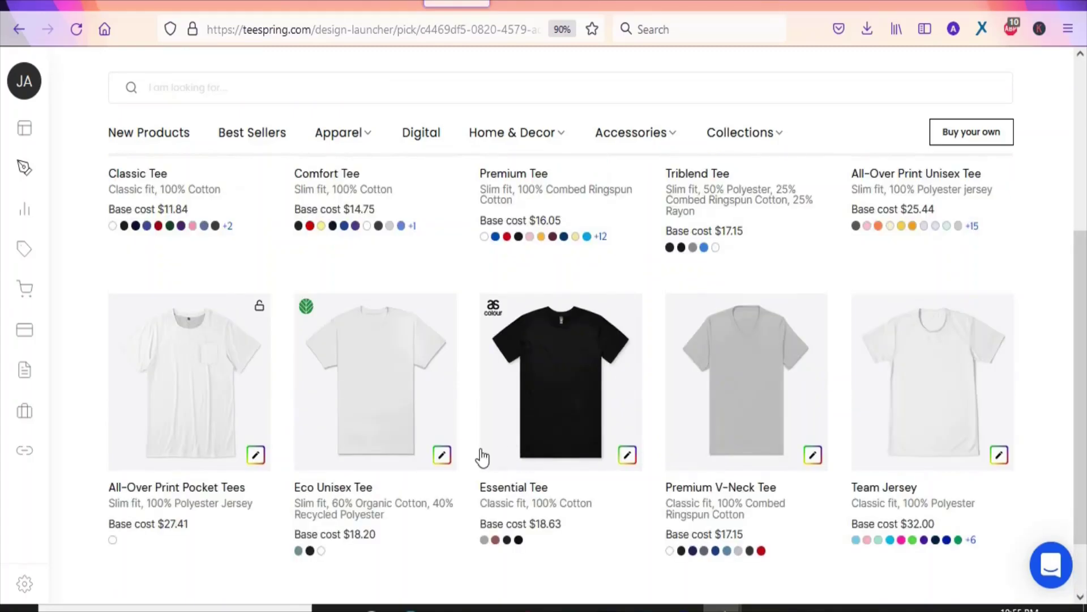
{"action": "scroll", "coordinate": [408, 304], "scroll_direction": "up", "scroll_amount": 4}
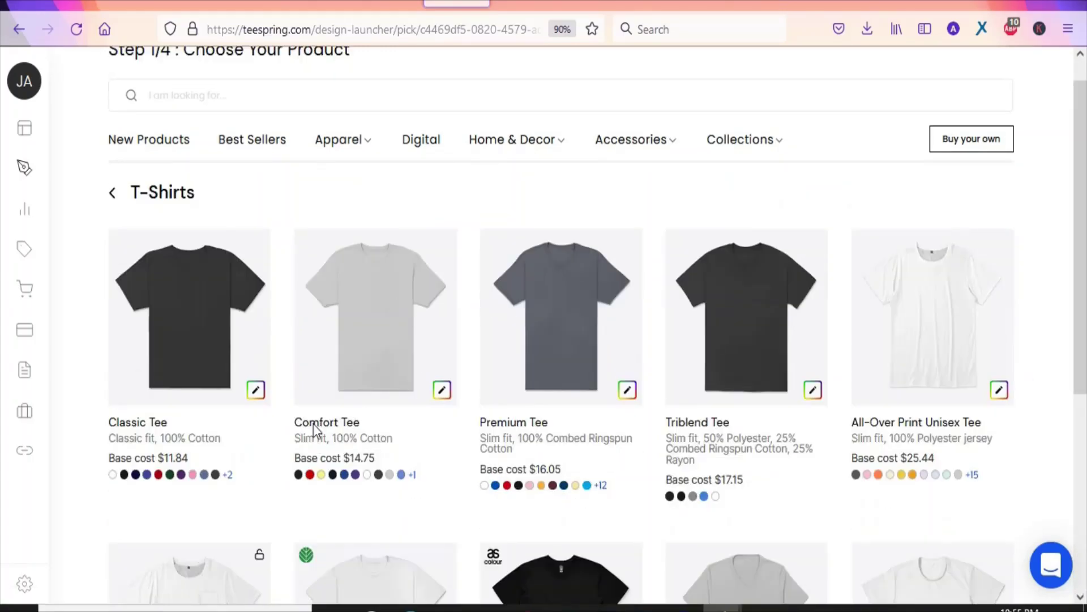
{"action": "left_click", "coordinate": [379, 333]}
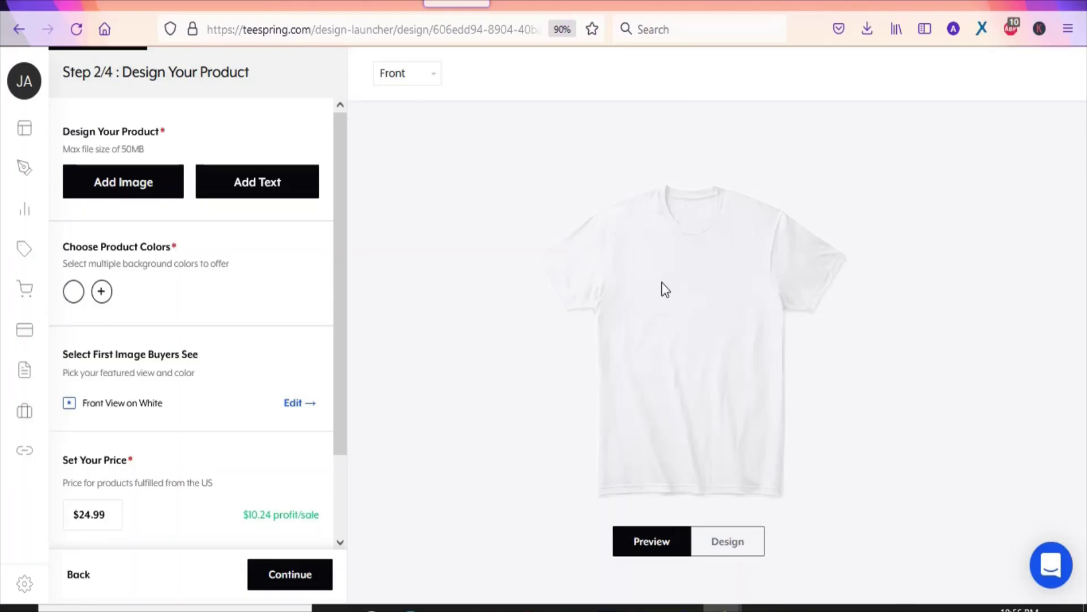
Switch to Canva and create a blank T-Shirt design, finding the format by searching for "t-shirts"
{"action": "key", "text": "ctrl+Tab"}
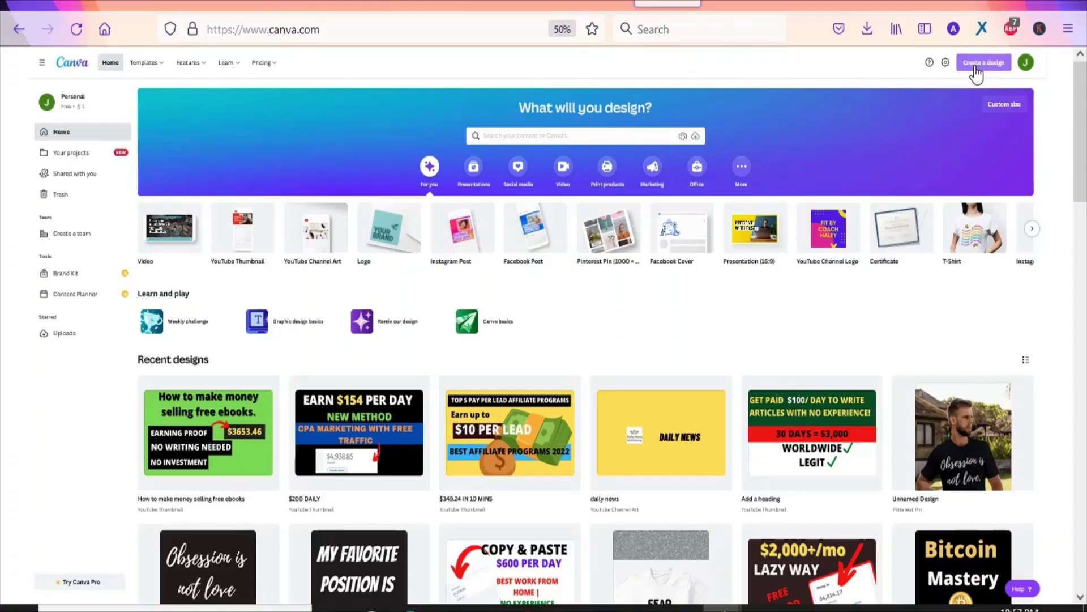
{"action": "left_click", "coordinate": [976, 68]}
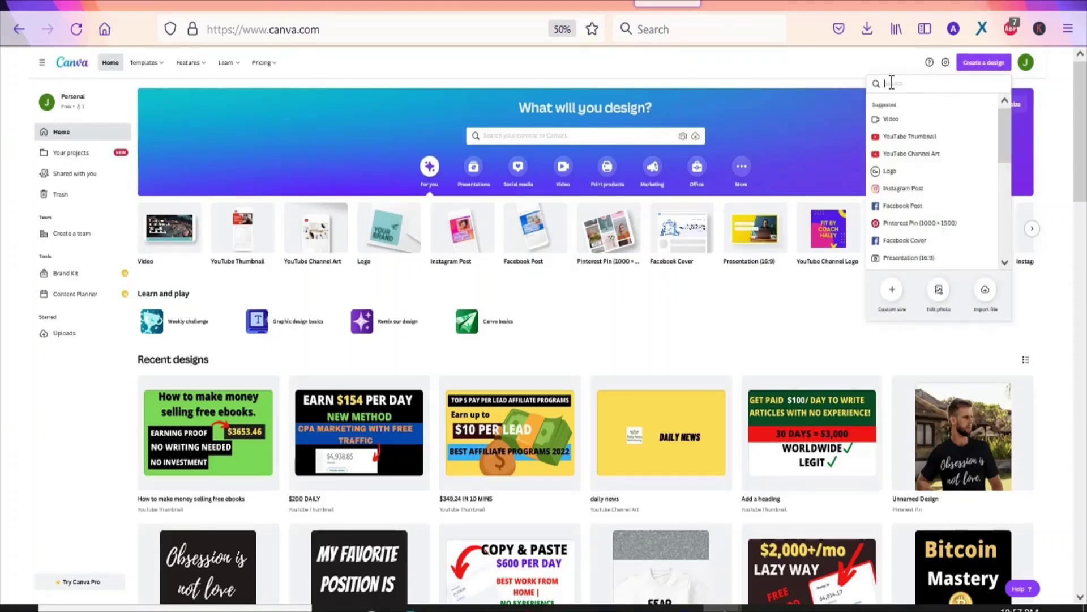
{"action": "type", "text": "t-sh"}
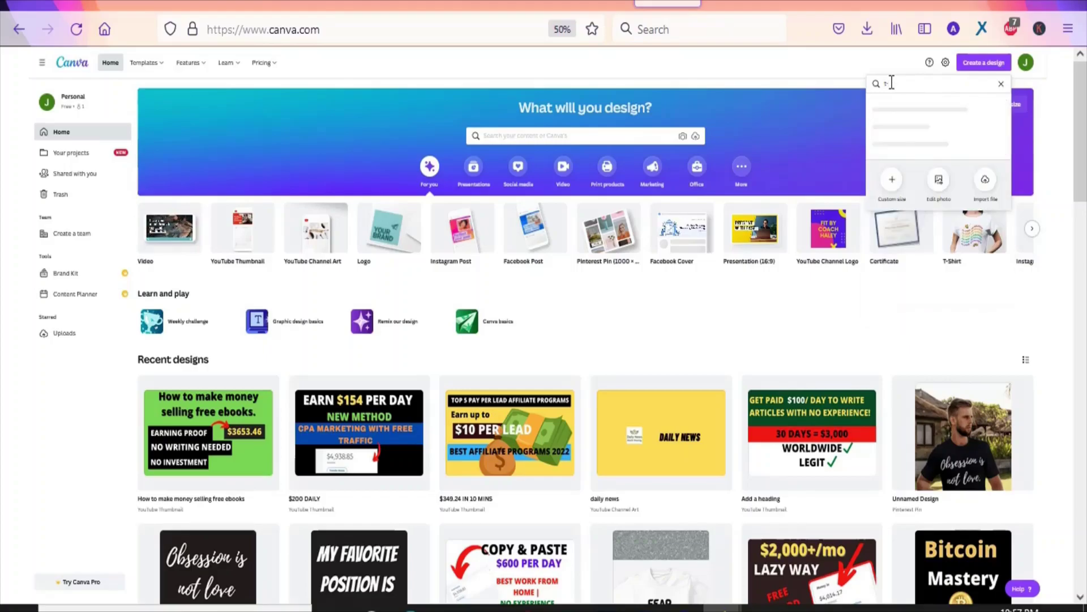
{"action": "type", "text": "irt"}
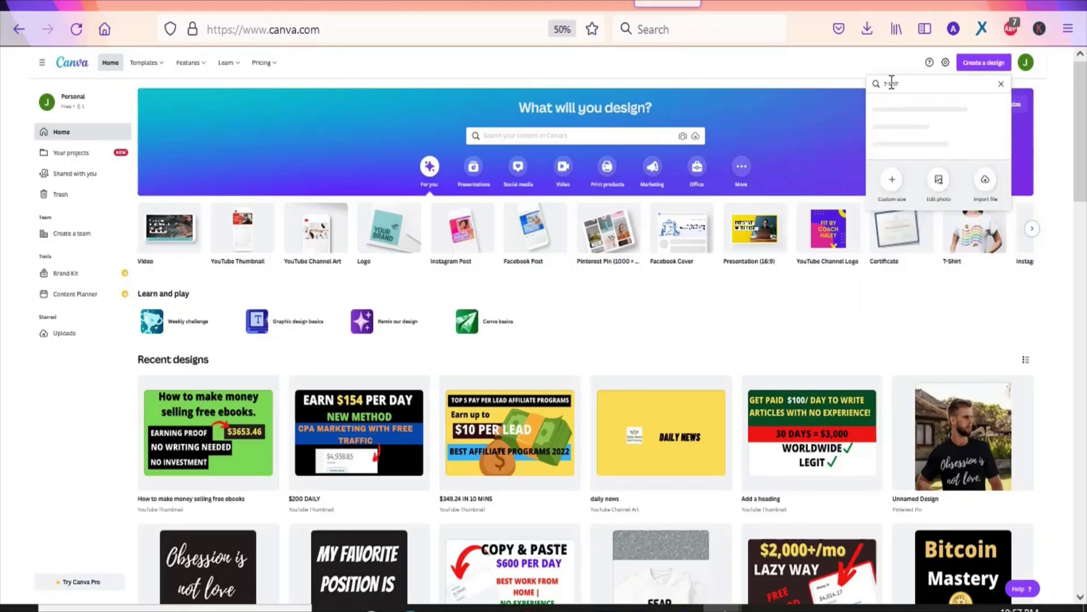
{"action": "type", "text": "s"}
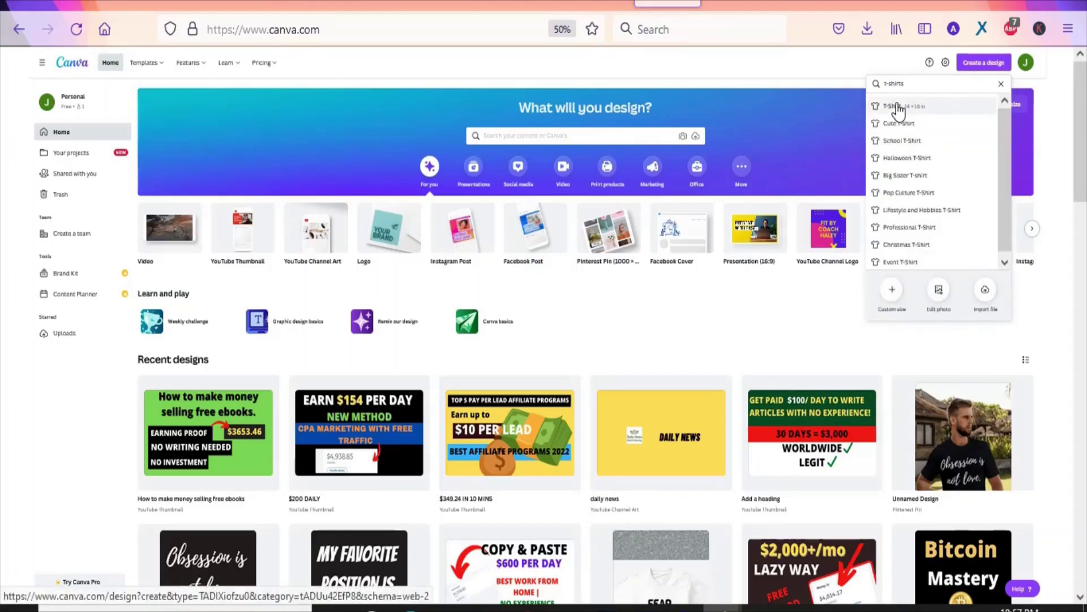
{"action": "left_click", "coordinate": [889, 107]}
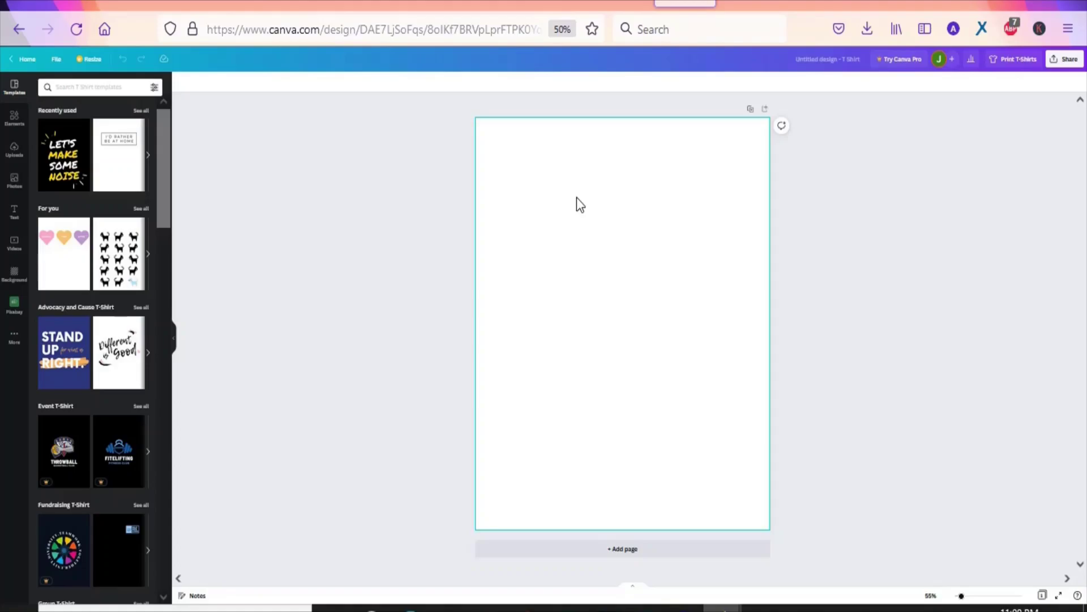
Search the Pixabay images for "bitcoin"
{"action": "left_click", "coordinate": [14, 308]}
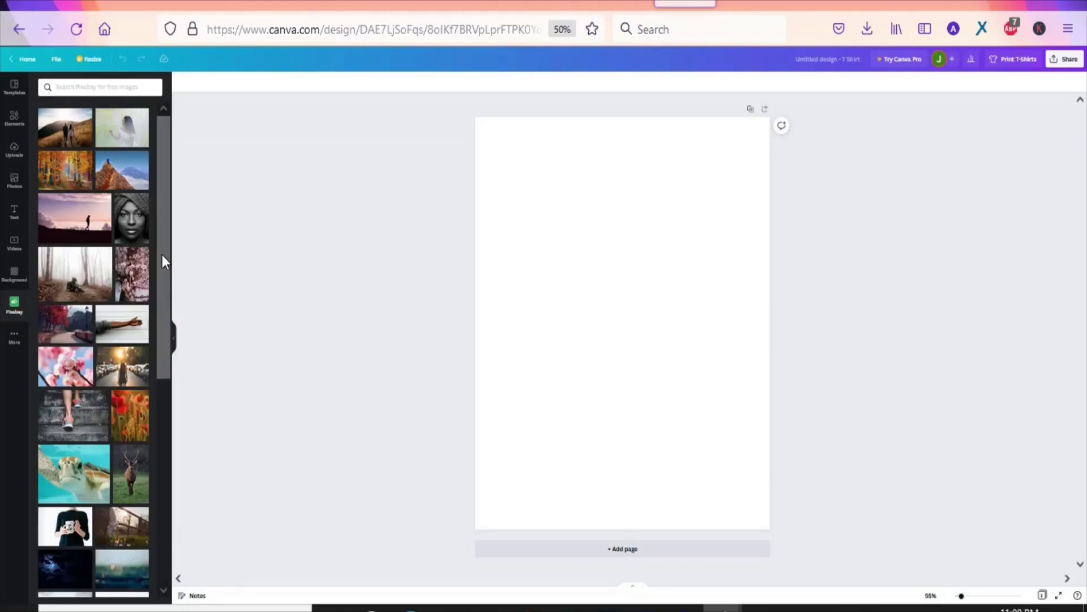
{"action": "left_click", "coordinate": [90, 82]}
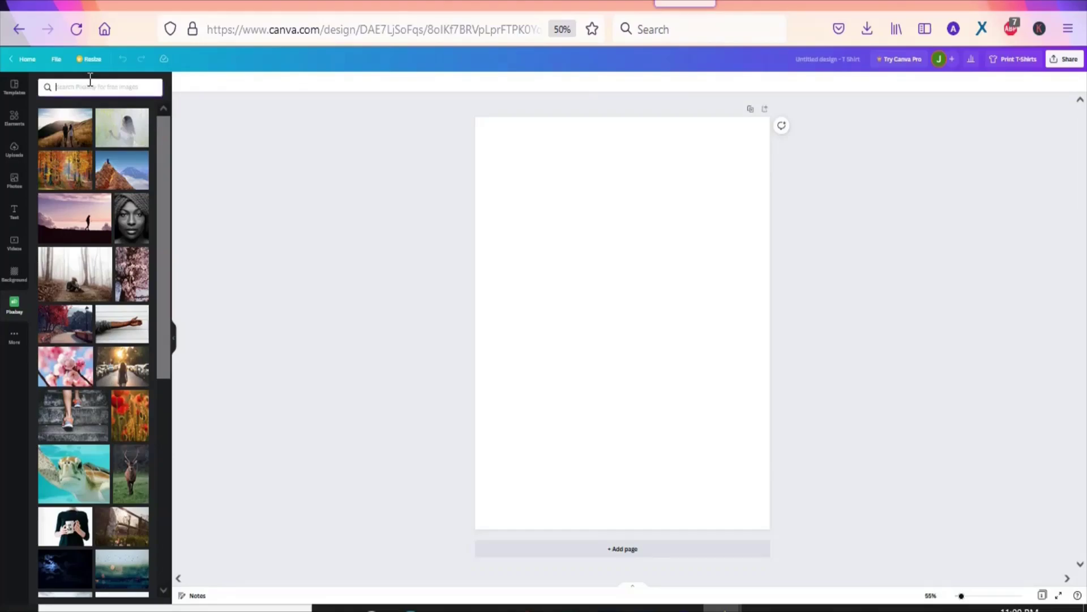
{"action": "type", "text": "bi"}
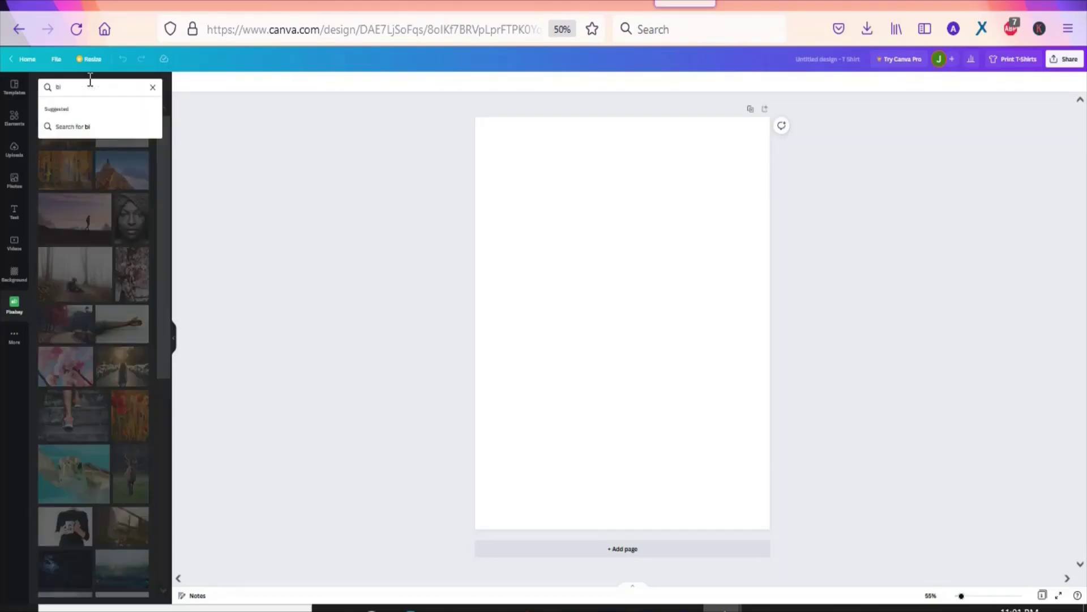
{"action": "type", "text": "tcoin"}
{"action": "key", "text": "Return"}
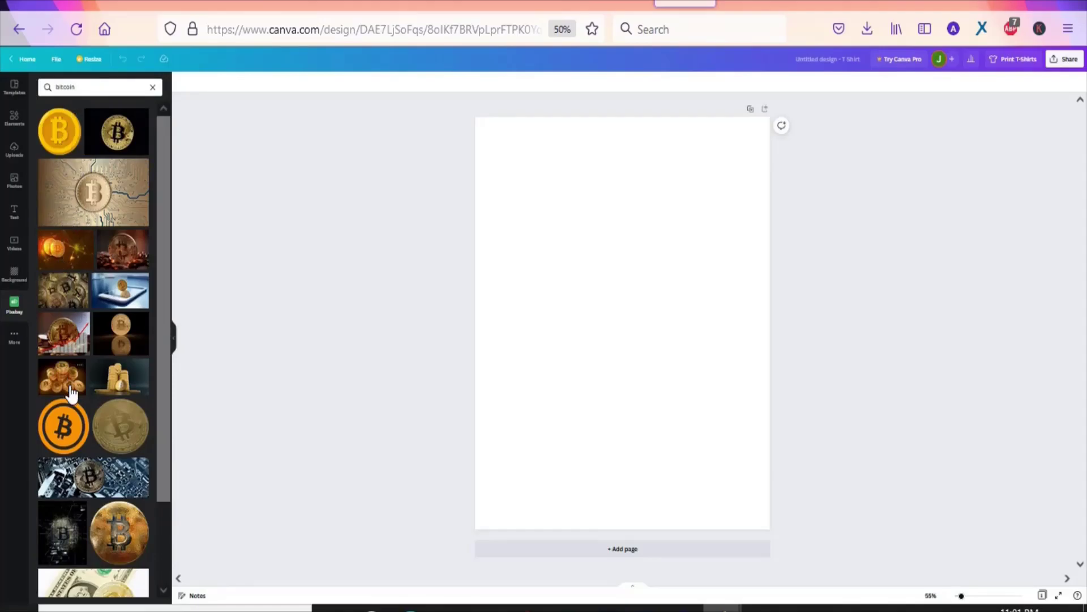
Add the flat yellow Bitcoin coin image to the page, shrink it and place it slightly below the page's centre
{"action": "left_click_drag", "start_coordinate": [167, 328], "coordinate": [178, 195]}
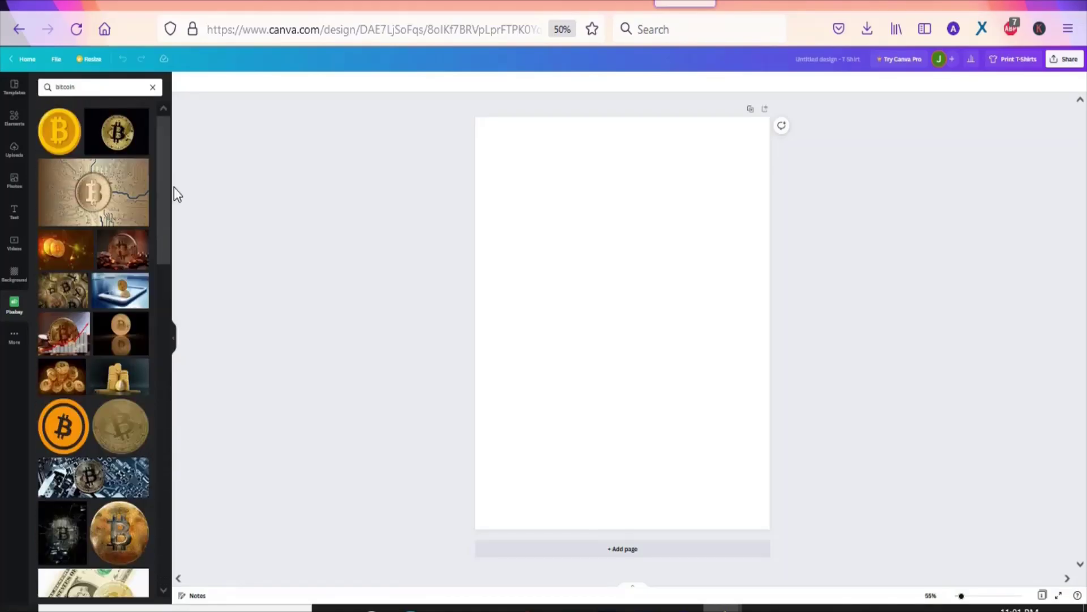
{"action": "left_click", "coordinate": [67, 138]}
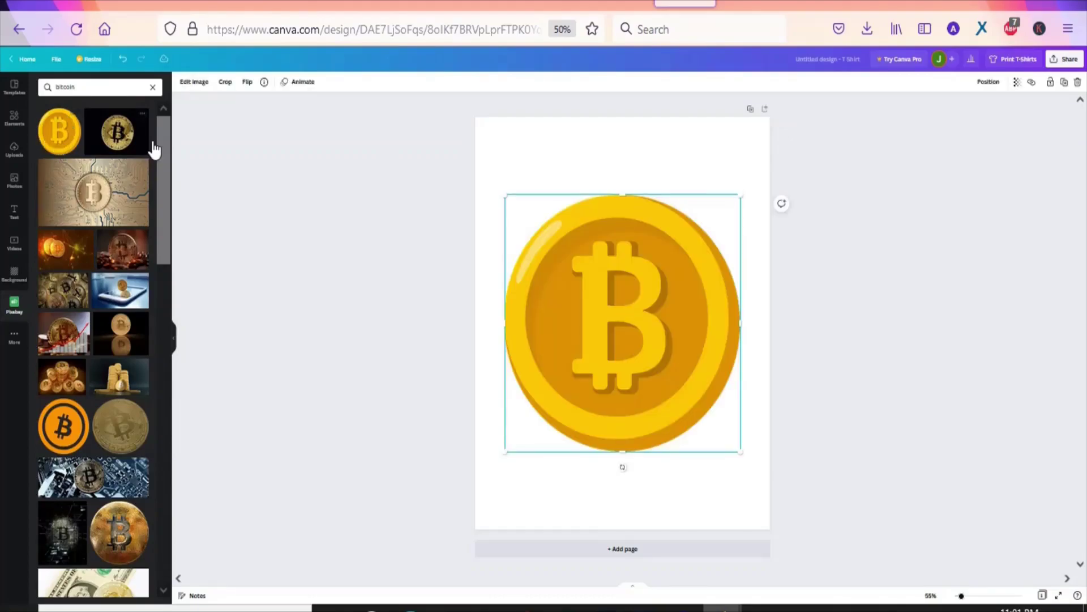
{"action": "left_click_drag", "start_coordinate": [740, 194], "coordinate": [709, 238]}
{"action": "left_click_drag", "start_coordinate": [640, 292], "coordinate": [650, 287]}
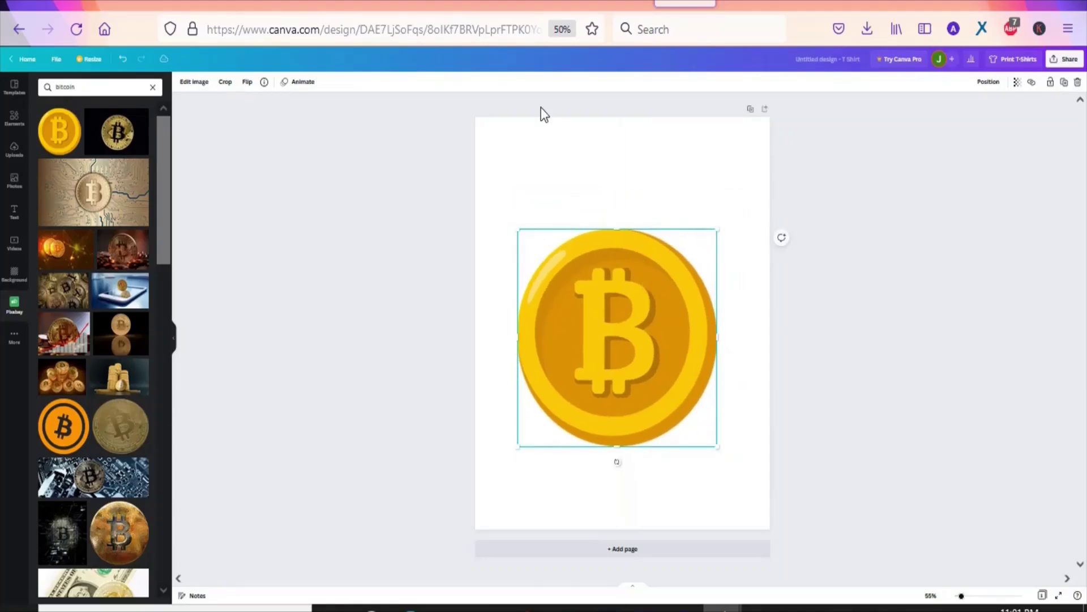
Add a heading text to the page and move it above the Bitcoin coin
{"action": "left_click", "coordinate": [586, 195]}
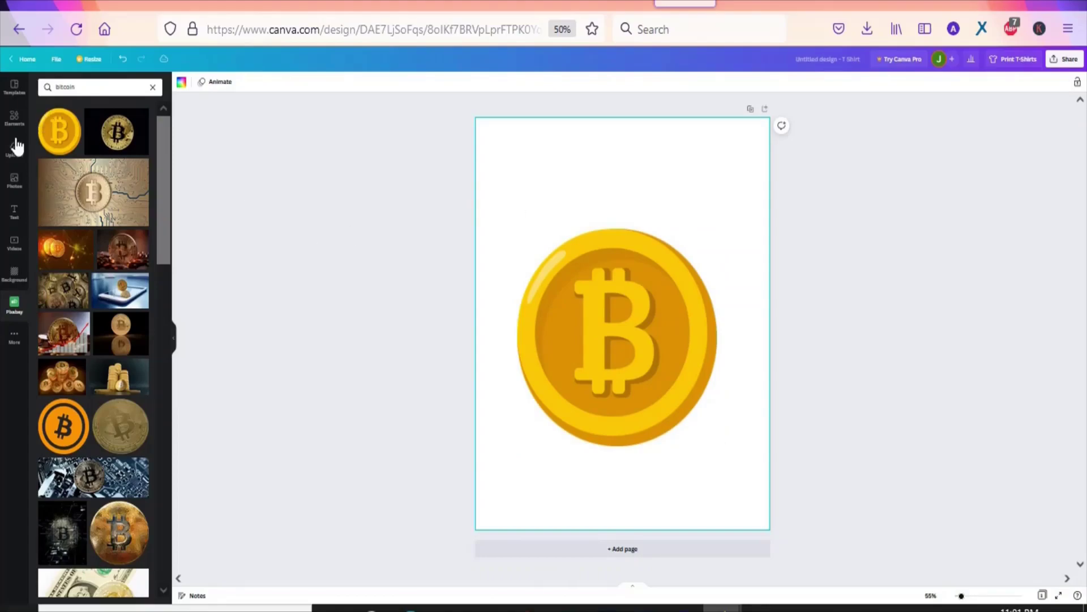
{"action": "left_click", "coordinate": [16, 218]}
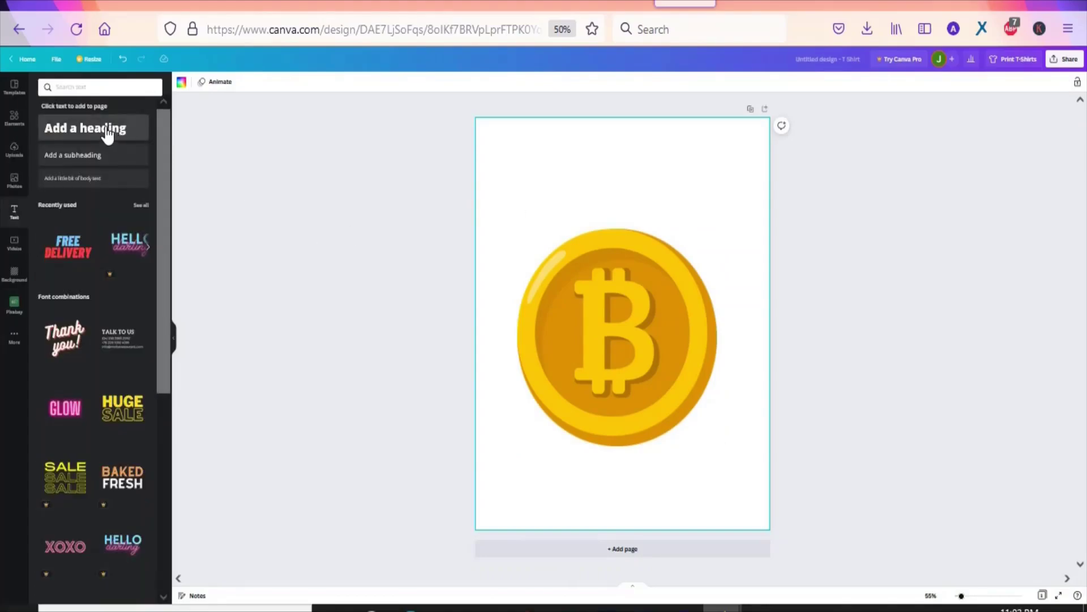
{"action": "left_click", "coordinate": [79, 134]}
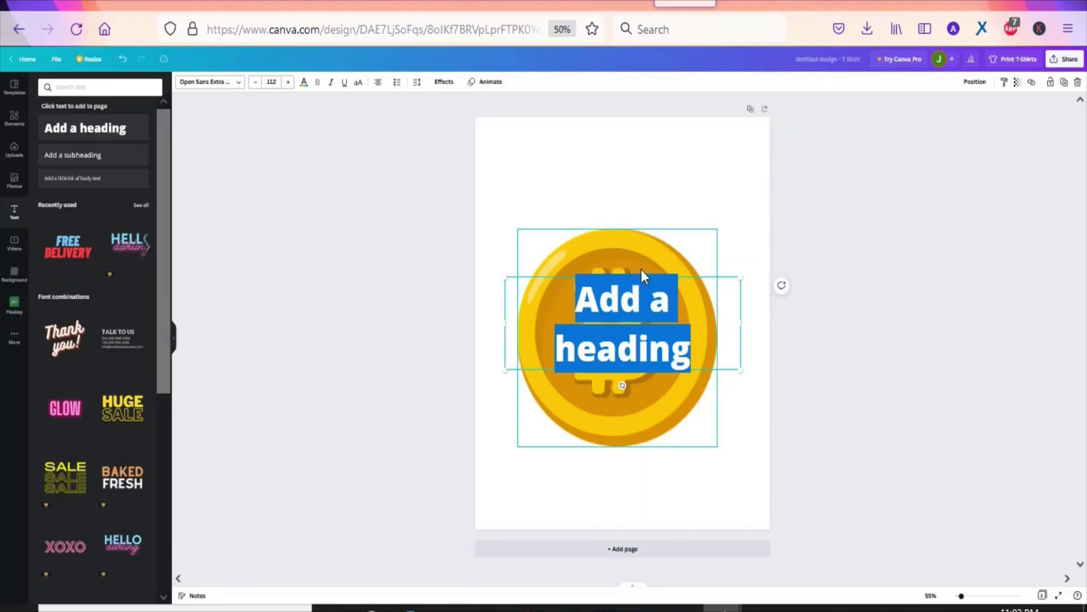
{"action": "left_click", "coordinate": [641, 278]}
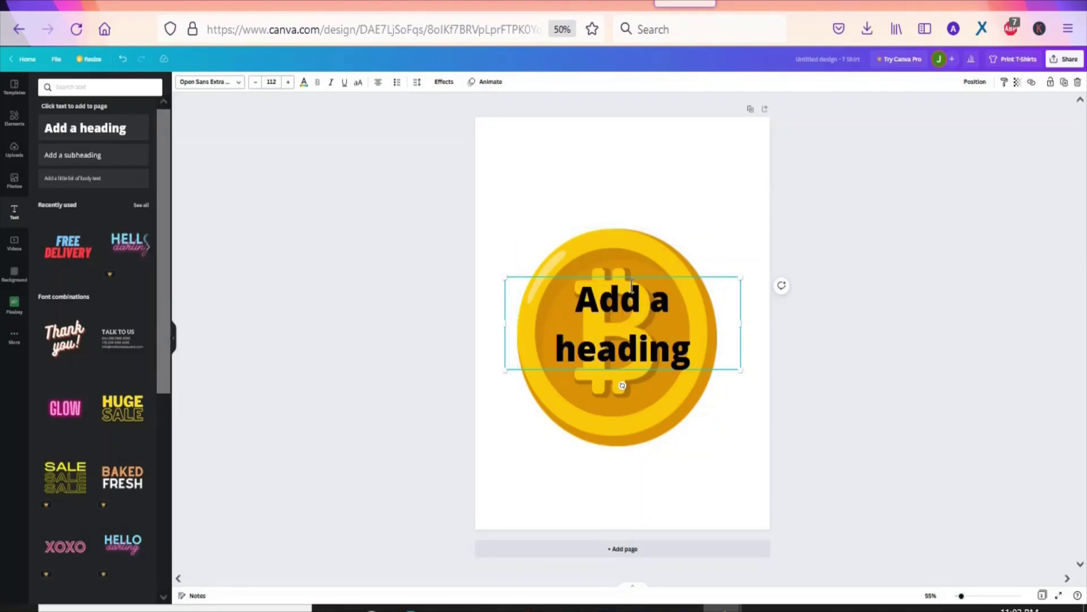
{"action": "left_click_drag", "start_coordinate": [623, 275], "coordinate": [619, 156]}
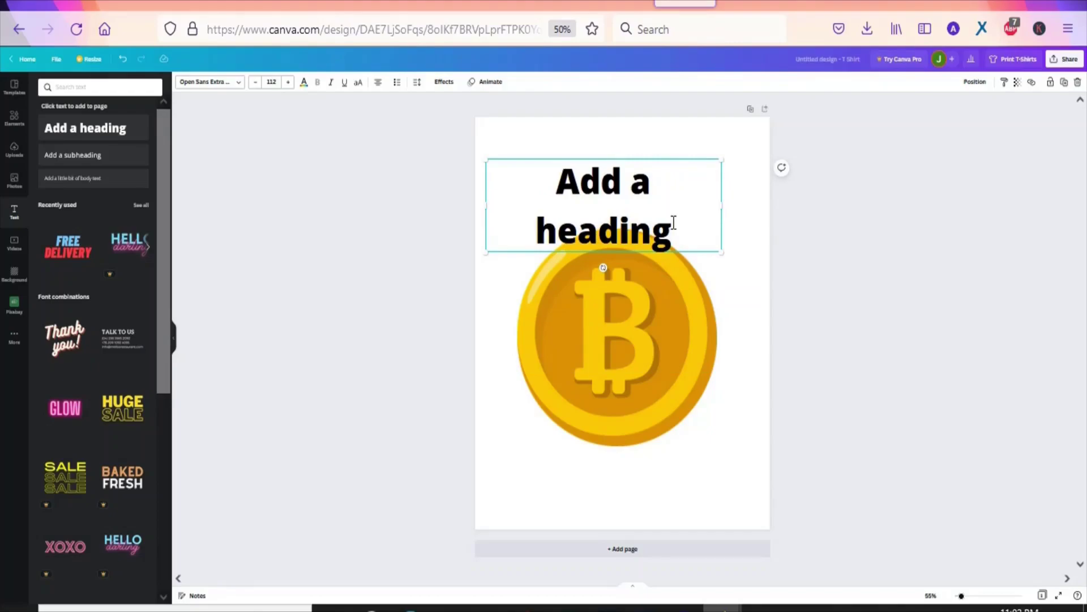
Replace the heading's placeholder text with "It's going up forever"
{"action": "key", "text": "BackSpace"}
{"action": "key", "text": "BackSpace"}
{"action": "key", "text": "BackSpace"}
{"action": "key", "text": "BackSpace"}
{"action": "key", "text": "BackSpace"}
{"action": "key", "text": "BackSpace"}
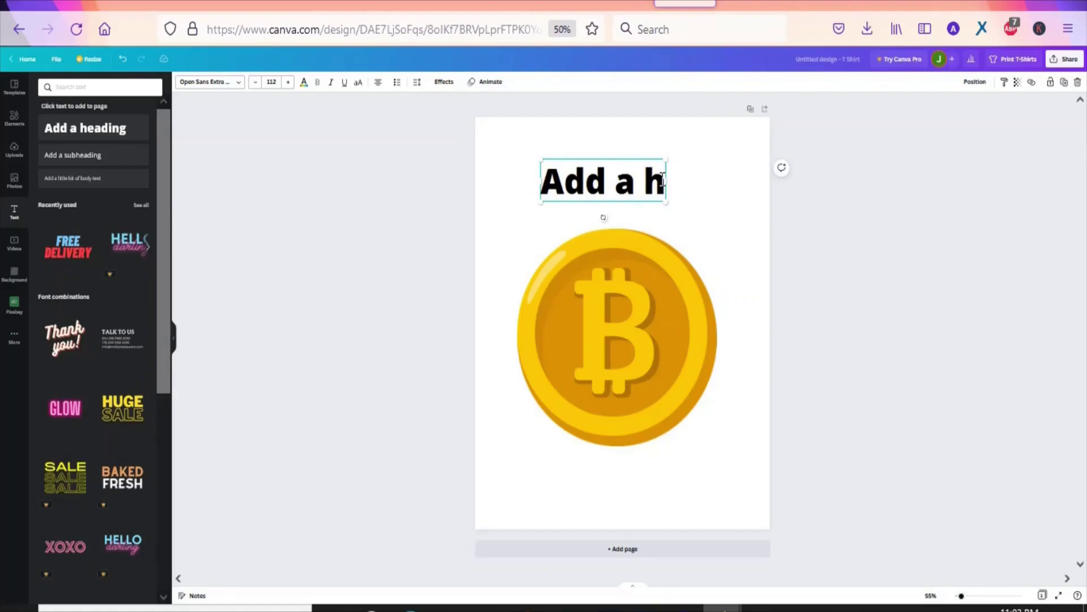
{"action": "key", "text": "BackSpace"}
{"action": "key", "text": "BackSpace"}
{"action": "key", "text": "BackSpace"}
{"action": "key", "text": "BackSpace"}
{"action": "key", "text": "BackSpace"}
{"action": "key", "text": "BackSpace"}
{"action": "key", "text": "BackSpace"}
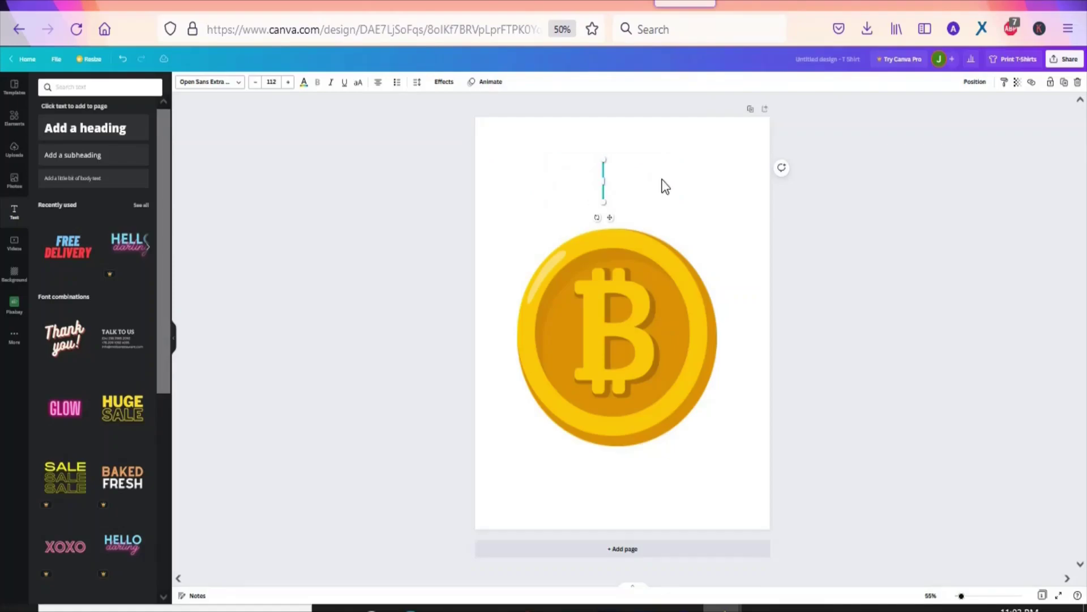
{"action": "type", "text": "It's g"}
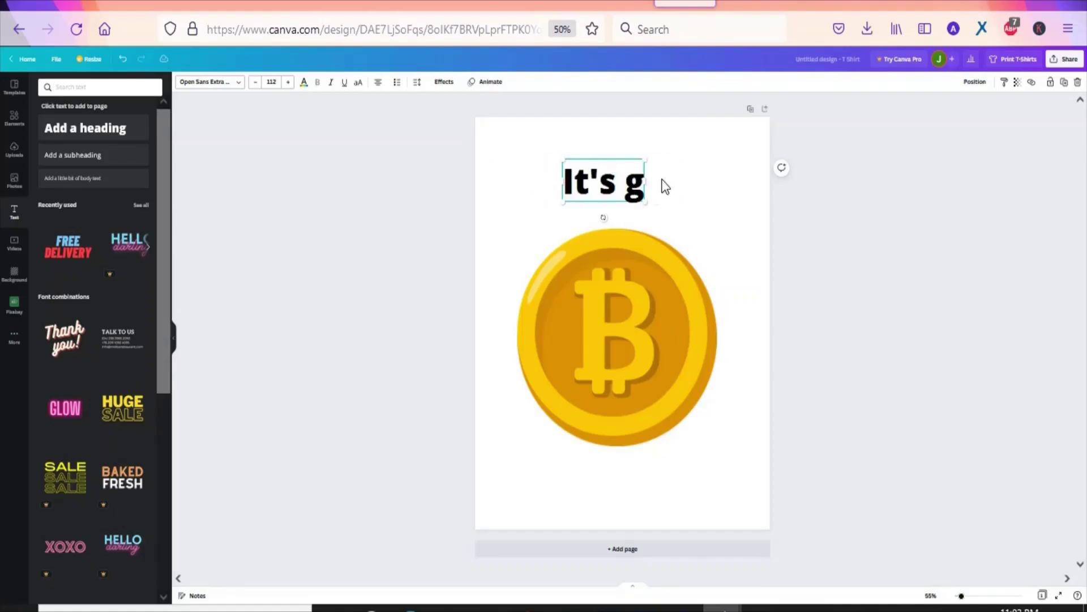
{"action": "type", "text": "oing up forever"}
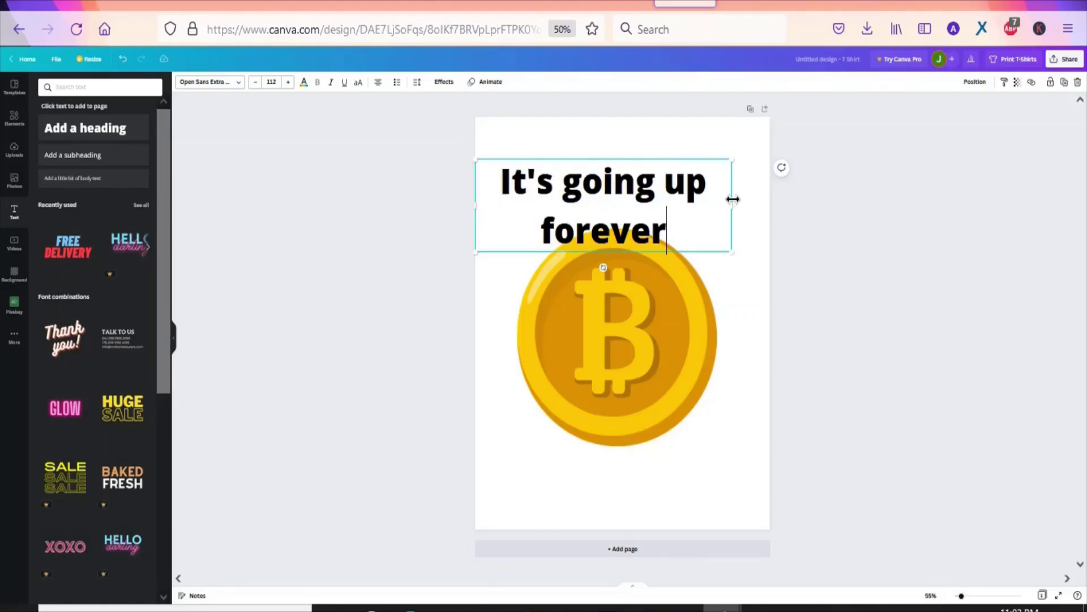
Widen the heading's text box on both sides so it fits on one line, and end the text with an exclamation mark
{"action": "left_click_drag", "start_coordinate": [751, 207], "coordinate": [790, 208]}
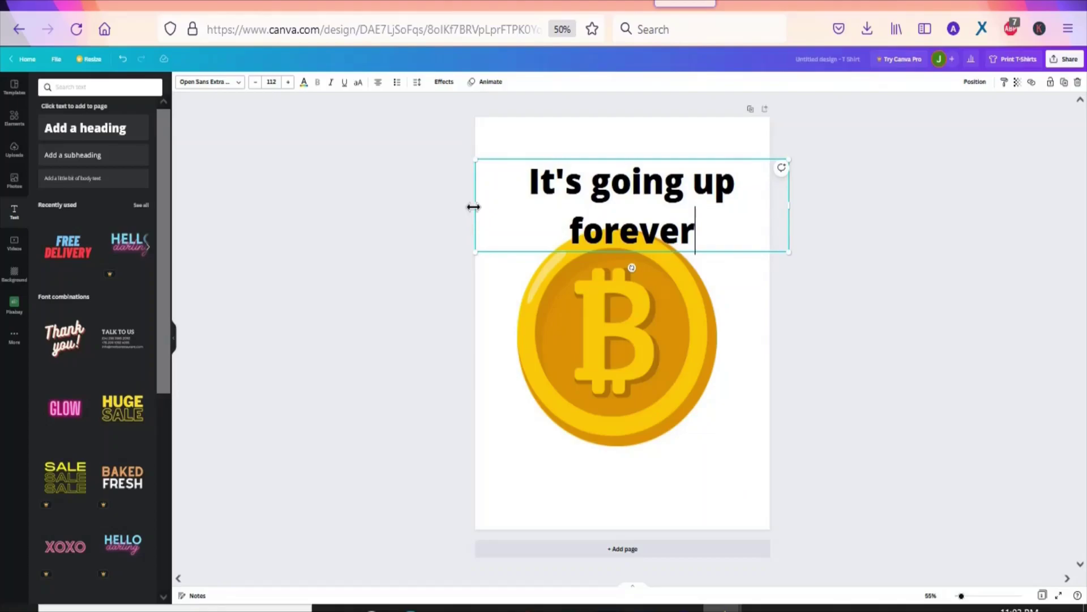
{"action": "left_click_drag", "start_coordinate": [476, 205], "coordinate": [434, 196]}
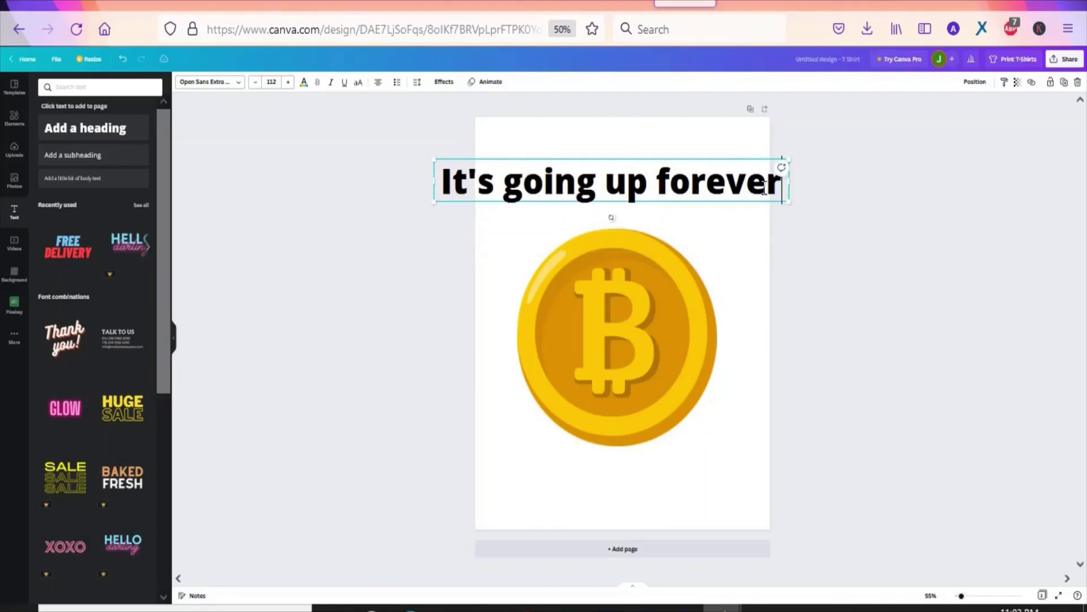
{"action": "type", "text": ":"}
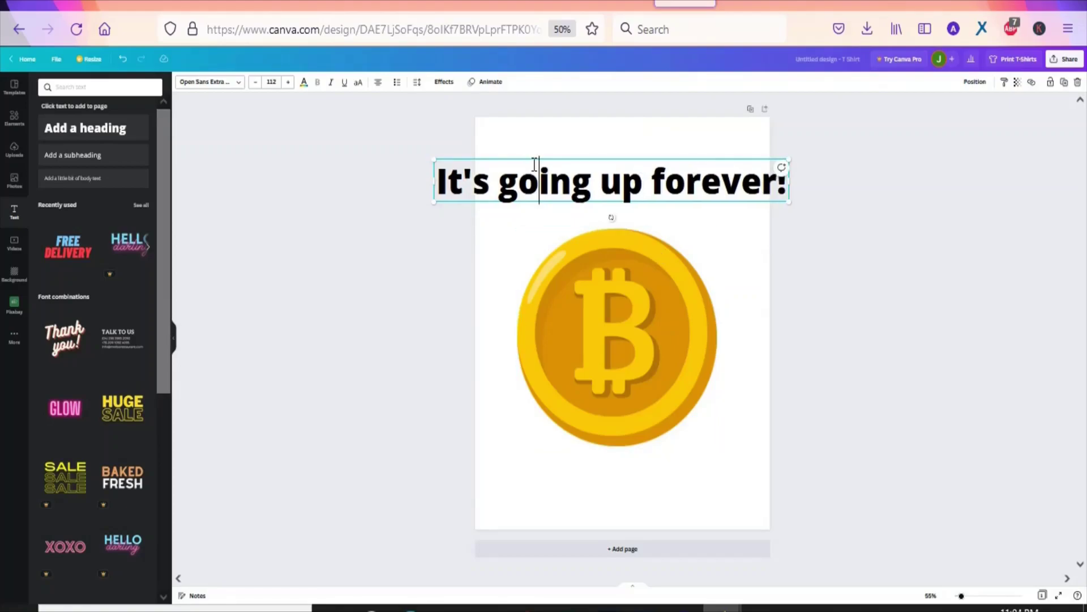
Apply the Curve shape effect to the heading with a curve value of 62
{"action": "left_click", "coordinate": [483, 155]}
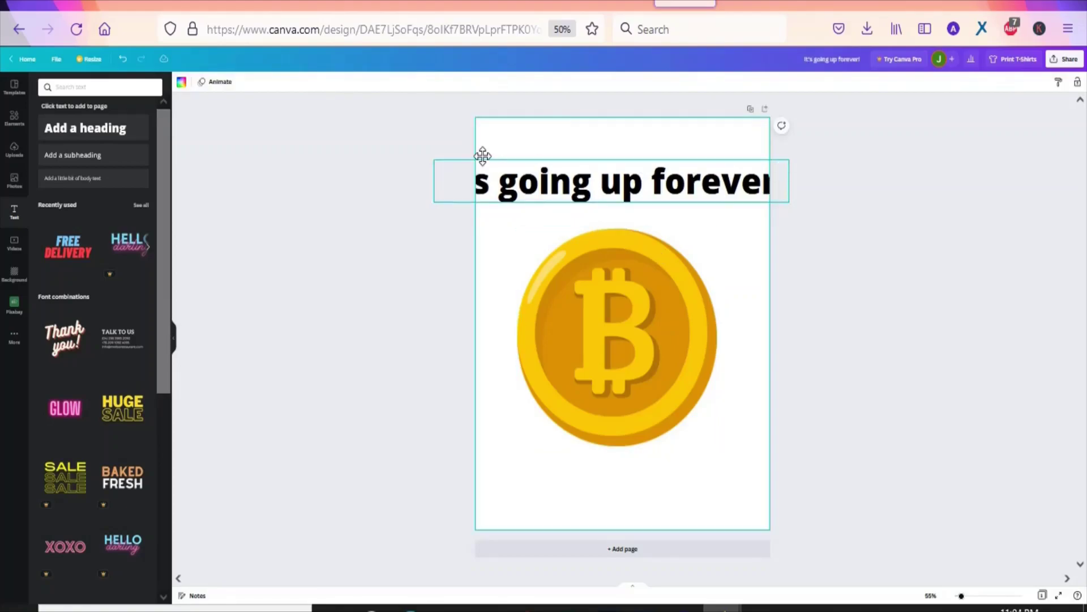
{"action": "left_click", "coordinate": [482, 156]}
{"action": "left_click", "coordinate": [445, 85]}
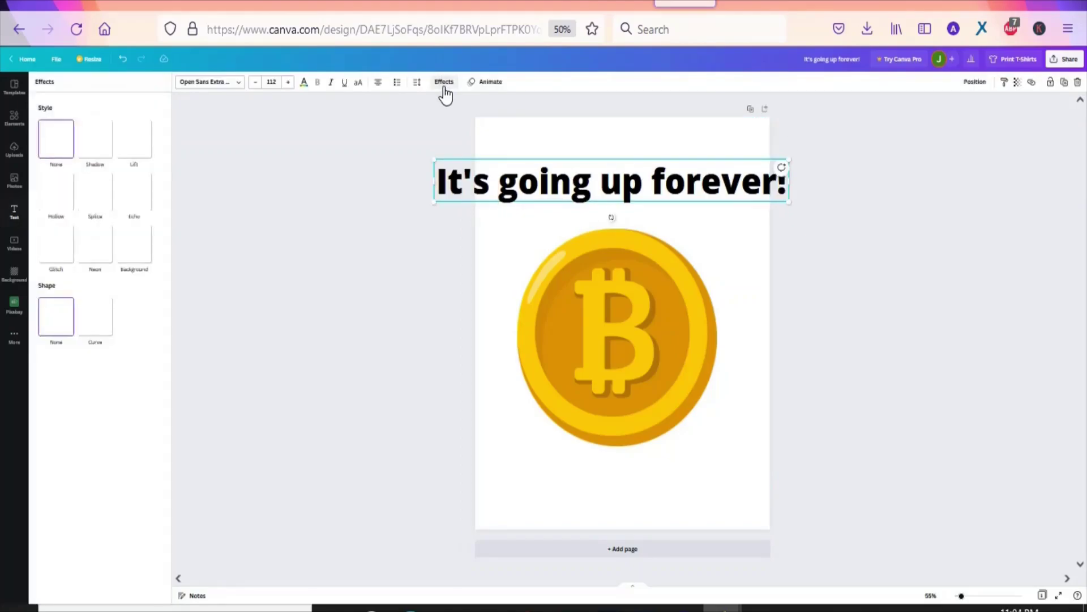
{"action": "left_click", "coordinate": [100, 350]}
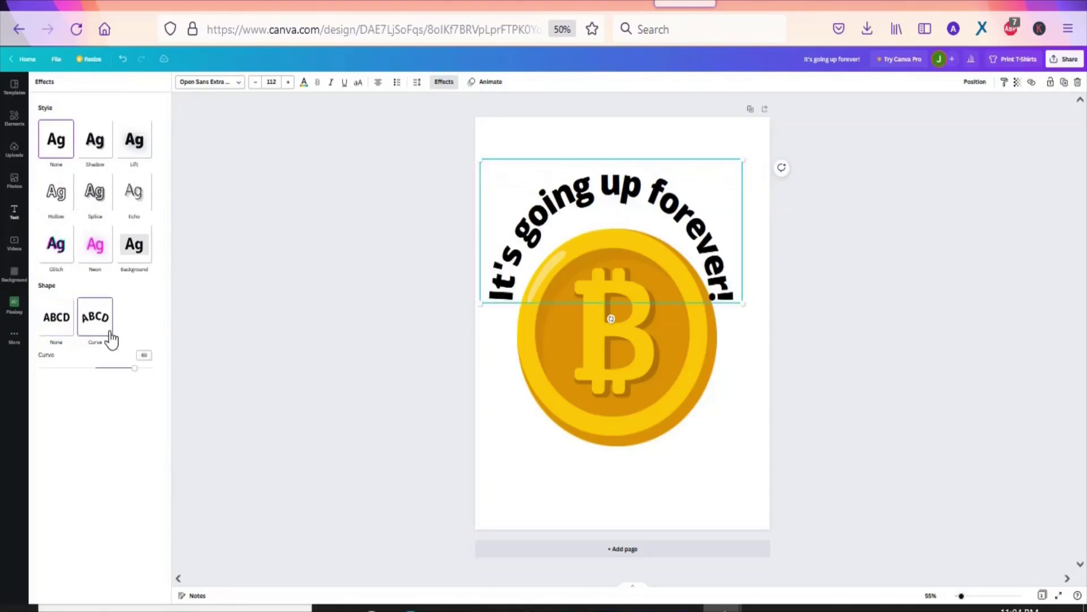
{"action": "mouse_move", "coordinate": [136, 370]}
{"action": "left_mouse_down"}
{"action": "mouse_move", "coordinate": [121, 370]}
{"action": "mouse_move", "coordinate": [131, 378]}
{"action": "left_mouse_up"}
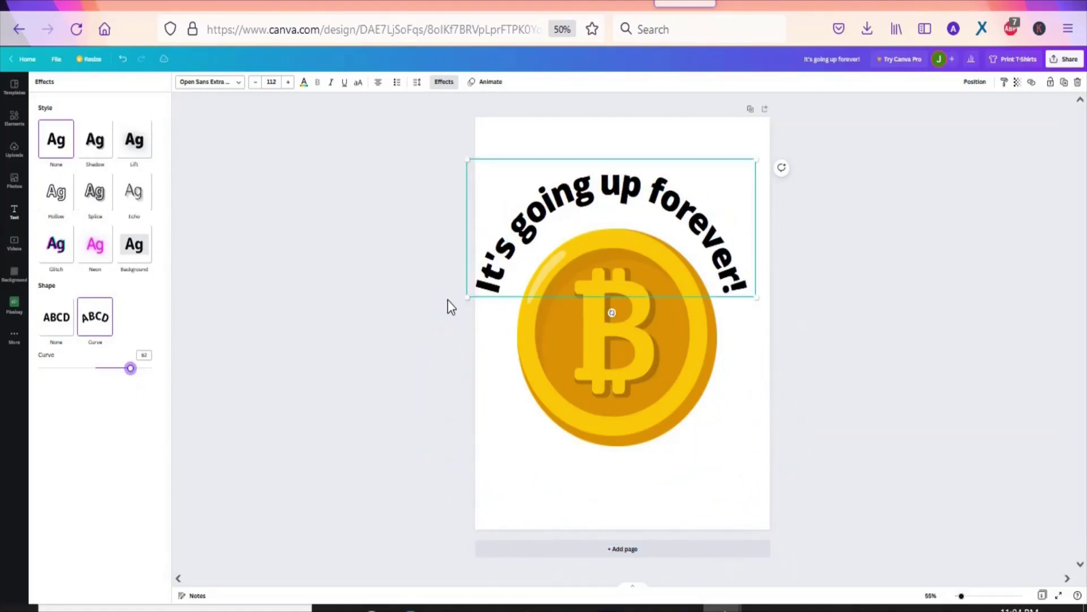
Shift the curved heading slightly up and move the coin up beneath its arc
{"action": "mouse_move", "coordinate": [584, 213]}
{"action": "left_mouse_down"}
{"action": "mouse_move", "coordinate": [599, 218]}
{"action": "mouse_move", "coordinate": [599, 202]}
{"action": "left_mouse_up"}
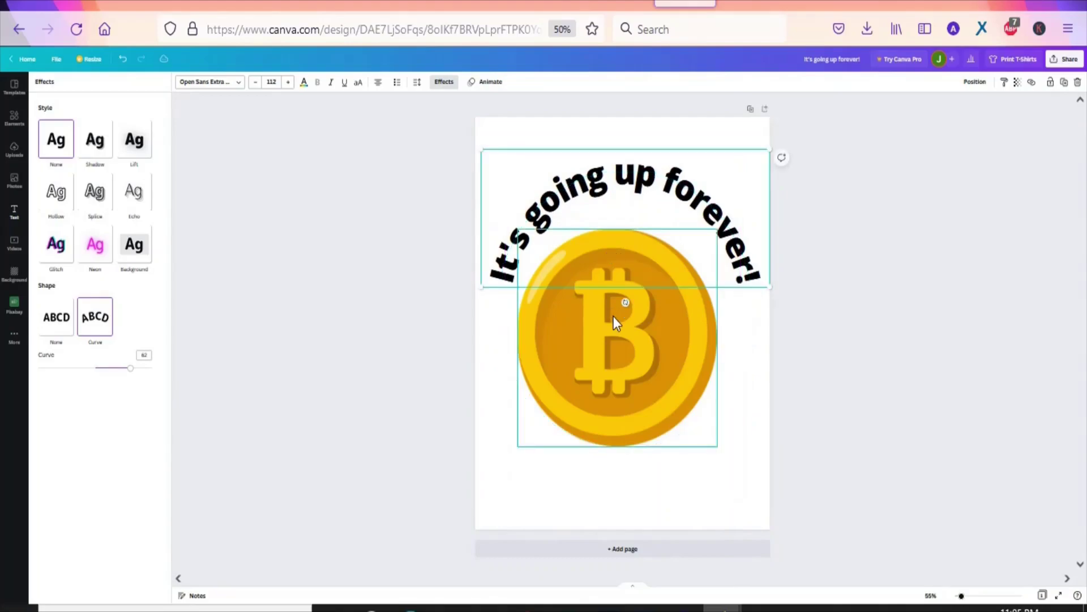
{"action": "left_click_drag", "start_coordinate": [613, 316], "coordinate": [618, 293]}
{"action": "left_click", "coordinate": [736, 215]}
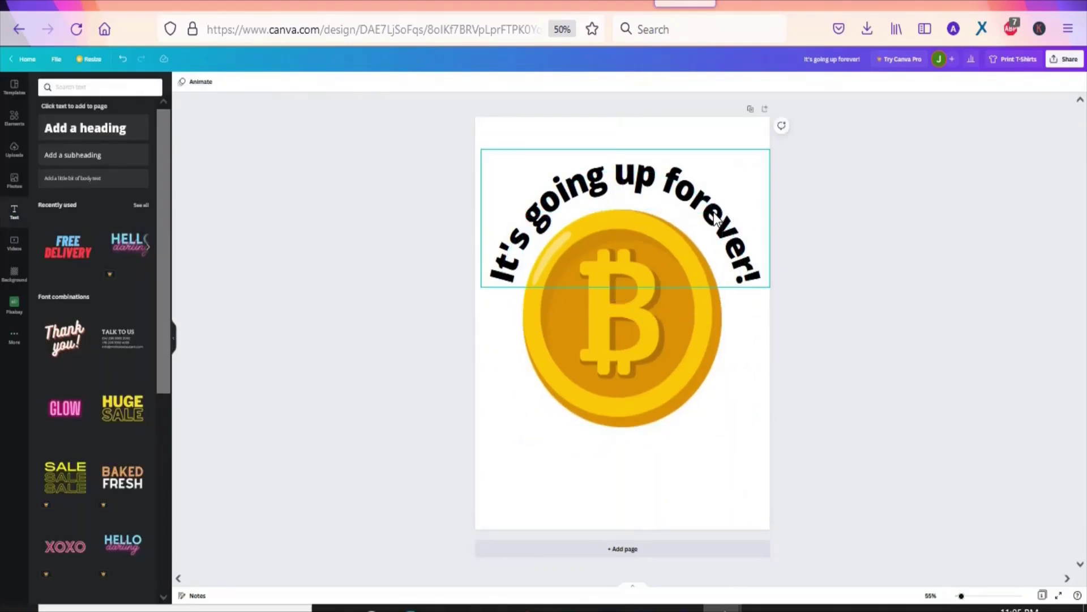
Align the curved heading to the horizontal centre of the page
{"action": "left_click", "coordinate": [699, 208]}
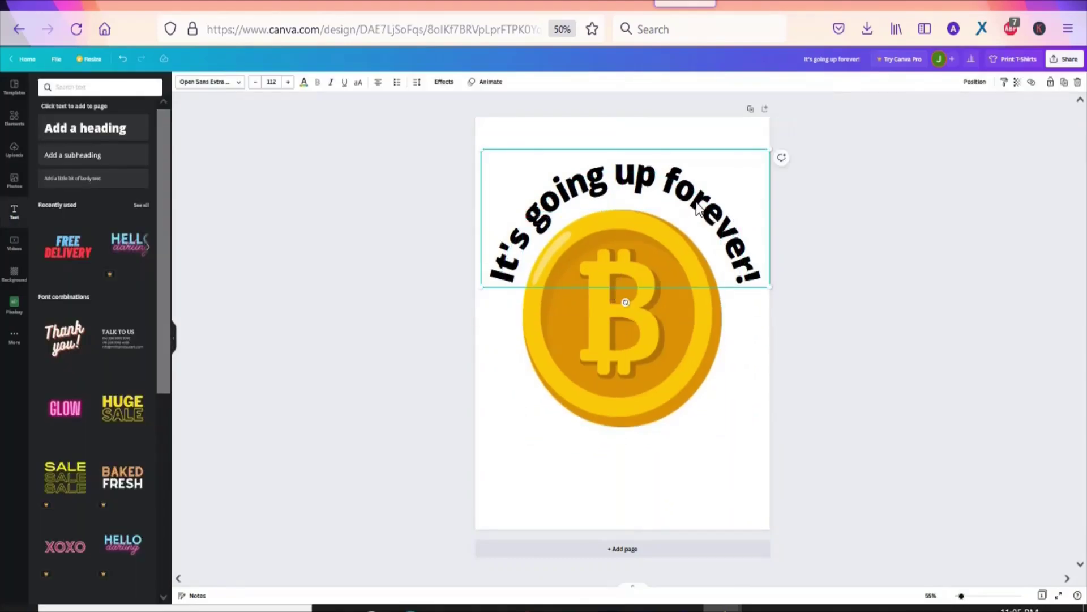
{"action": "left_click", "coordinate": [696, 203]}
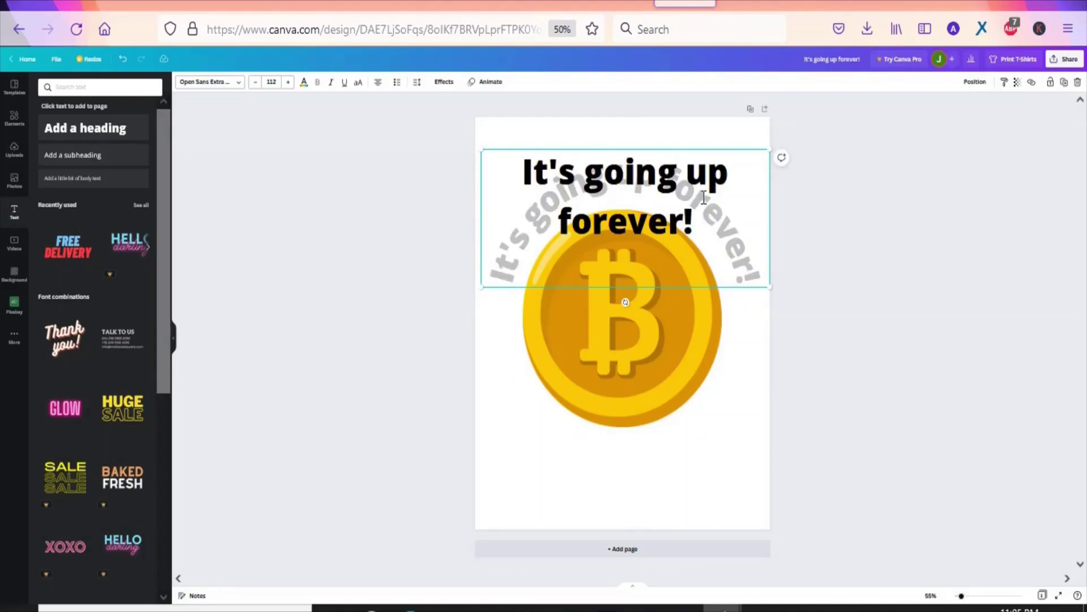
{"action": "left_click", "coordinate": [971, 85]}
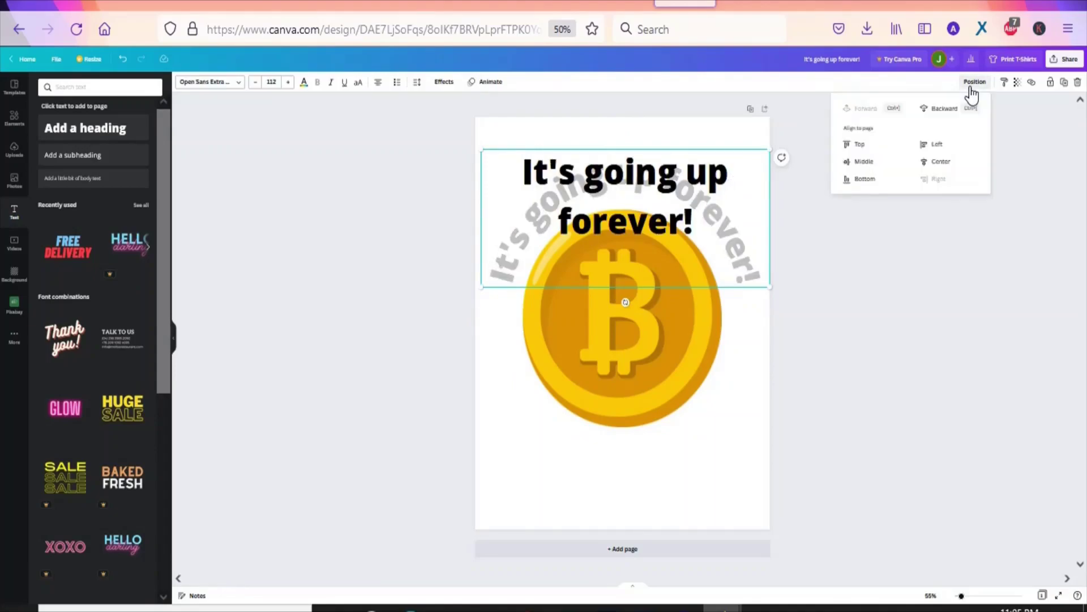
{"action": "left_click", "coordinate": [939, 164]}
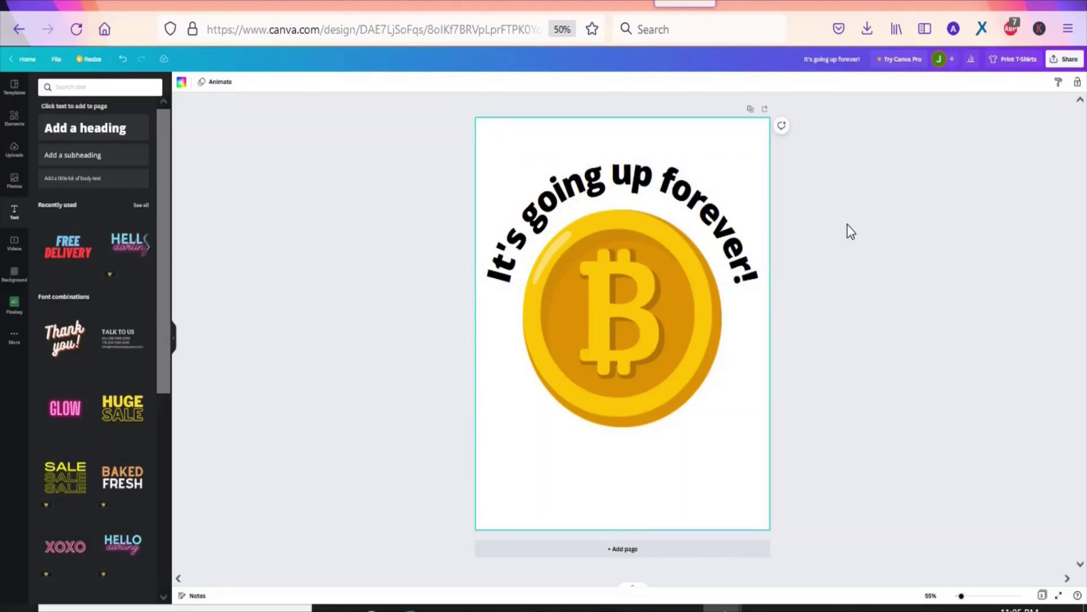
Try black, pink and blue as the page's background colour
{"action": "left_click", "coordinate": [14, 274]}
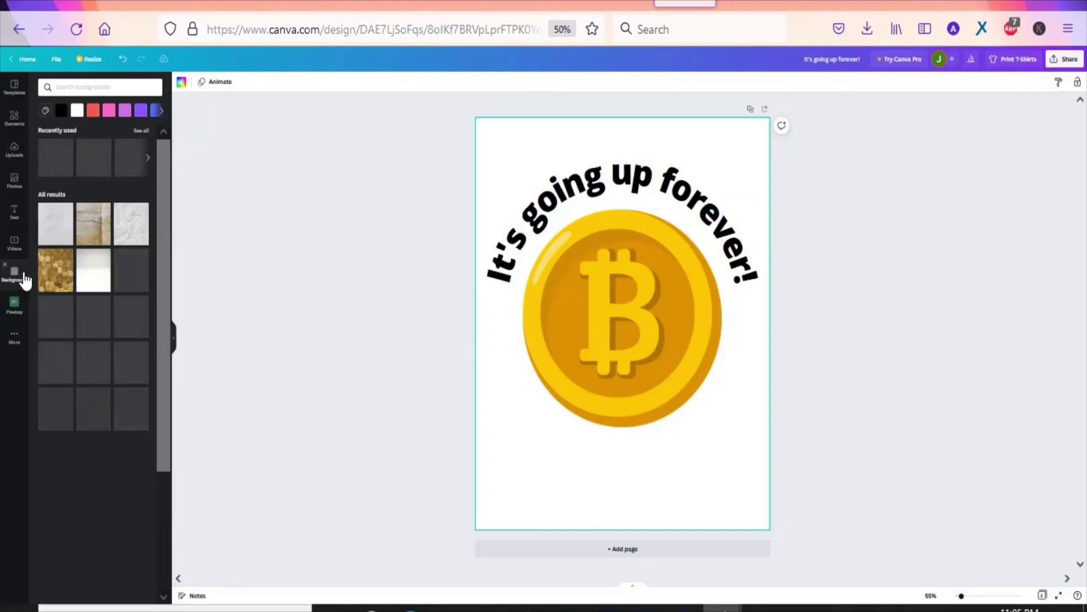
{"action": "left_click", "coordinate": [62, 111]}
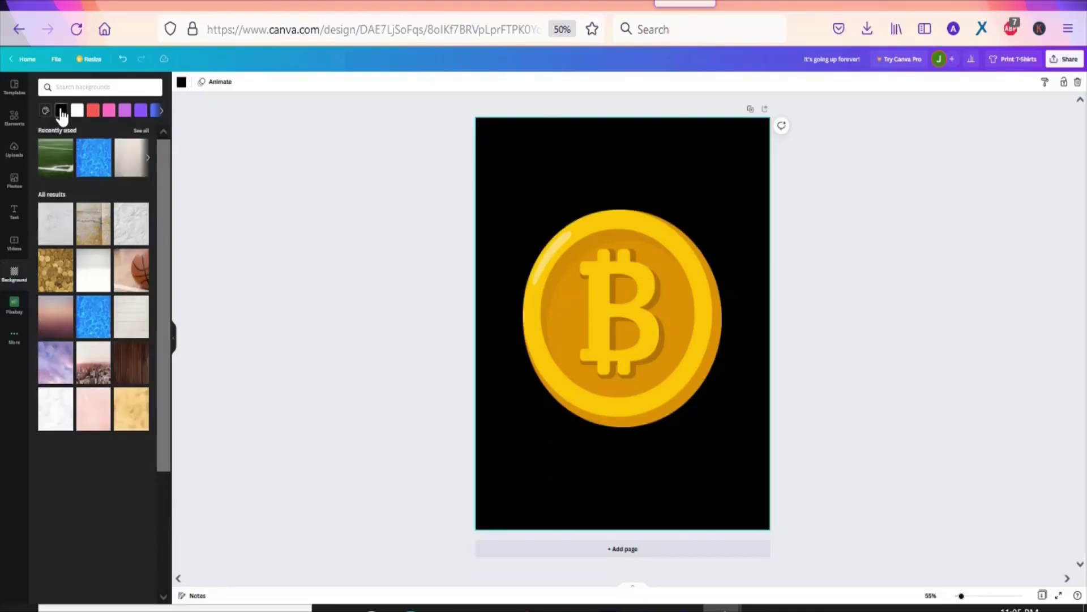
{"action": "left_click", "coordinate": [108, 112]}
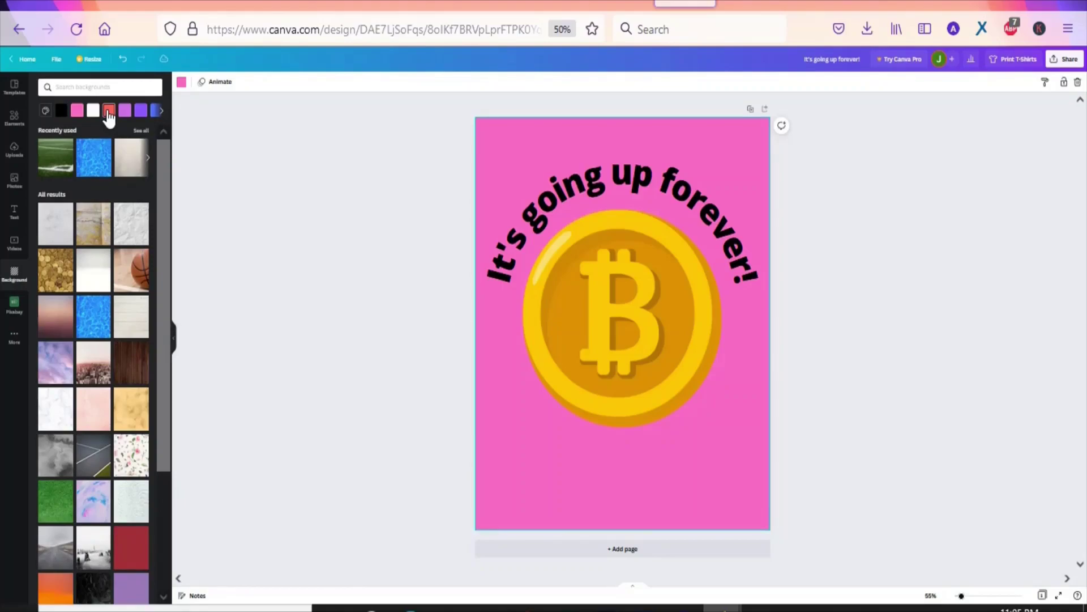
{"action": "left_click", "coordinate": [50, 112]}
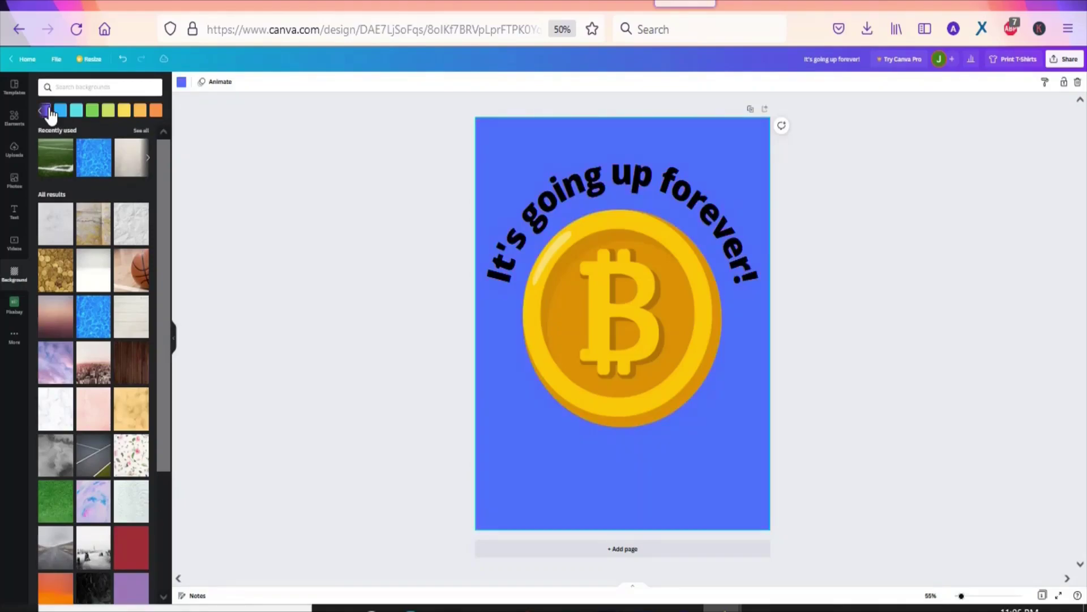
Move the coin slightly closer to the curved heading and set the page background to white
{"action": "left_click_drag", "start_coordinate": [658, 343], "coordinate": [650, 328]}
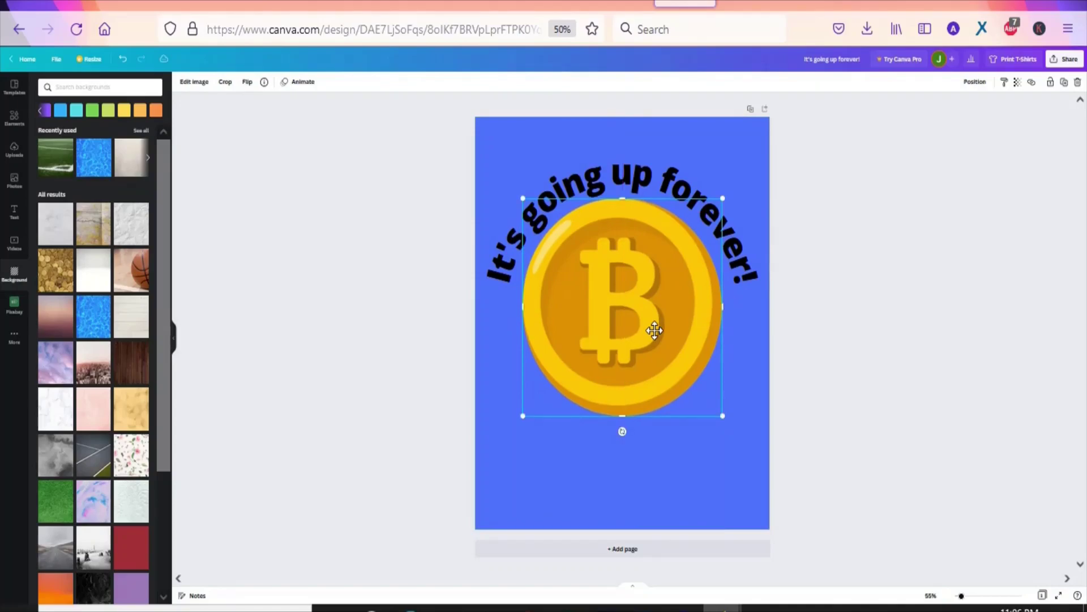
{"action": "left_click", "coordinate": [935, 338]}
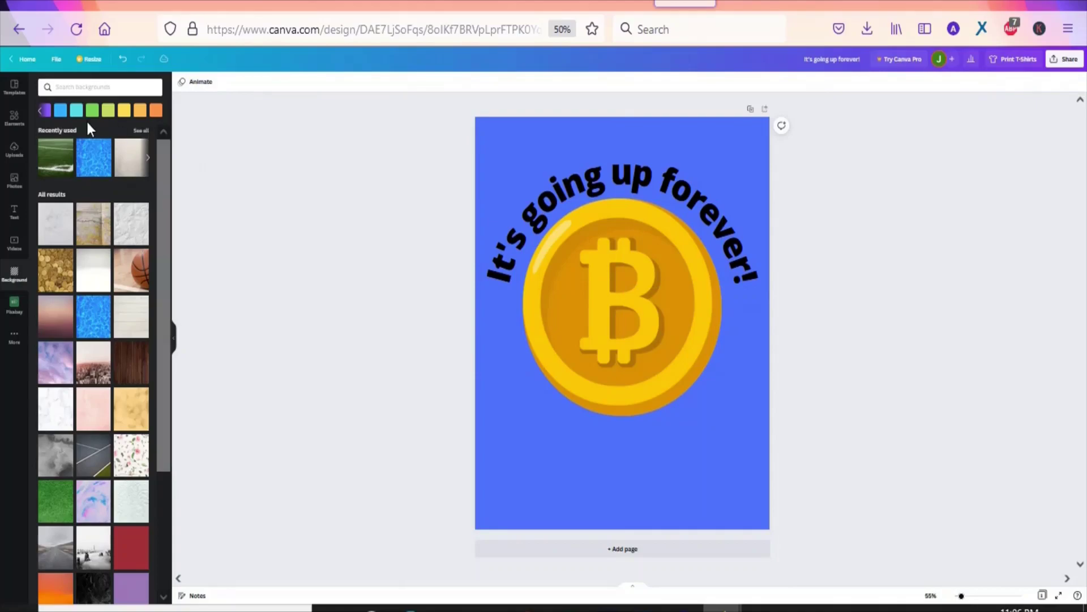
{"action": "left_click", "coordinate": [38, 111]}
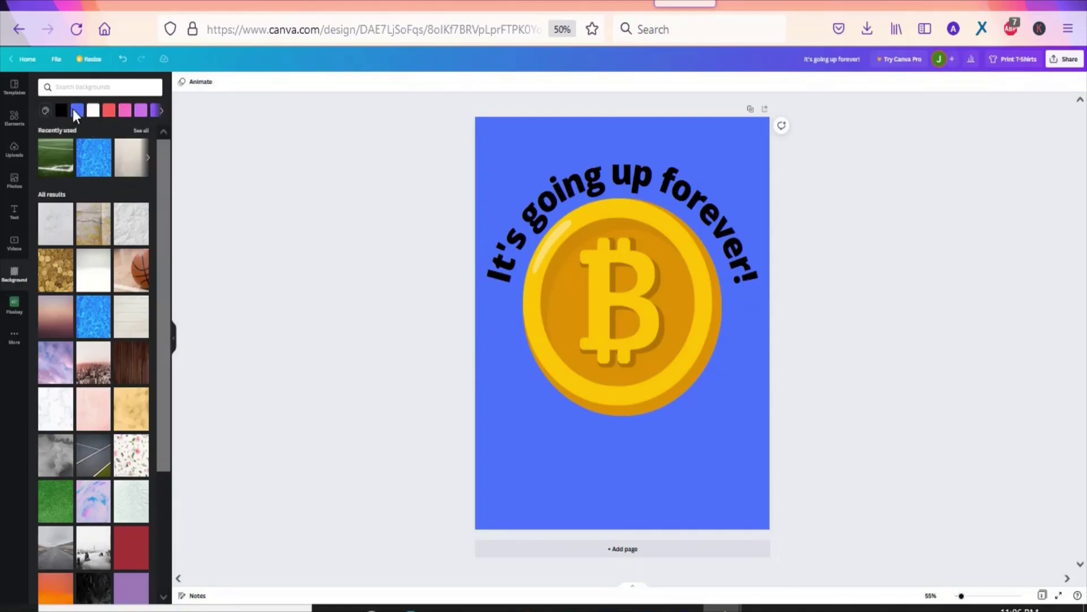
{"action": "left_click", "coordinate": [92, 111]}
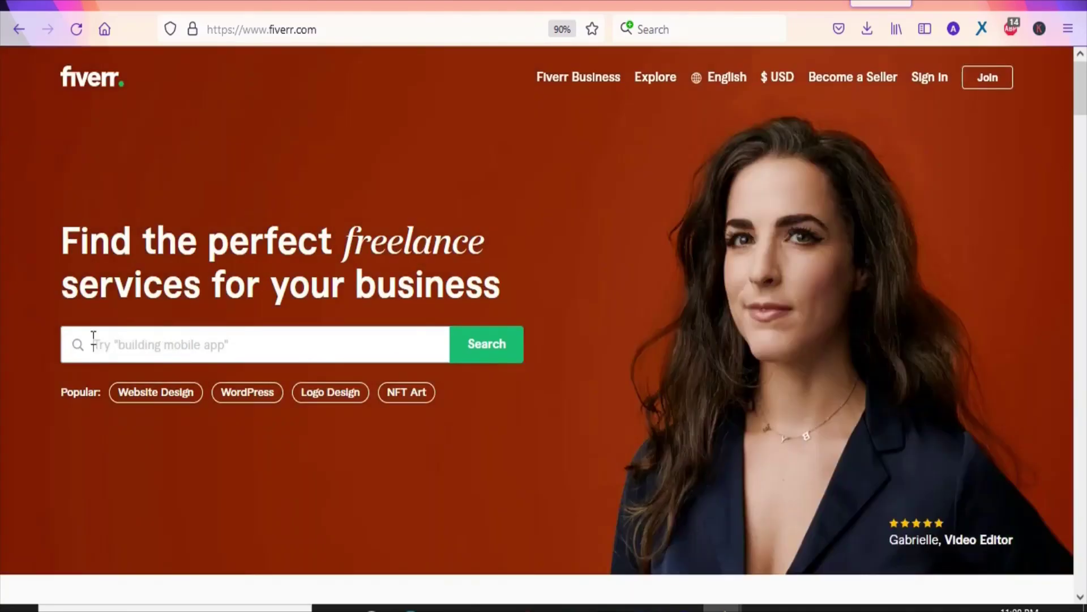
On Fiverr, search for "t-shirt design" services and browse the offered gigs and their starting prices
{"action": "left_click", "coordinate": [96, 339]}
{"action": "type", "text": "t-shirt"}
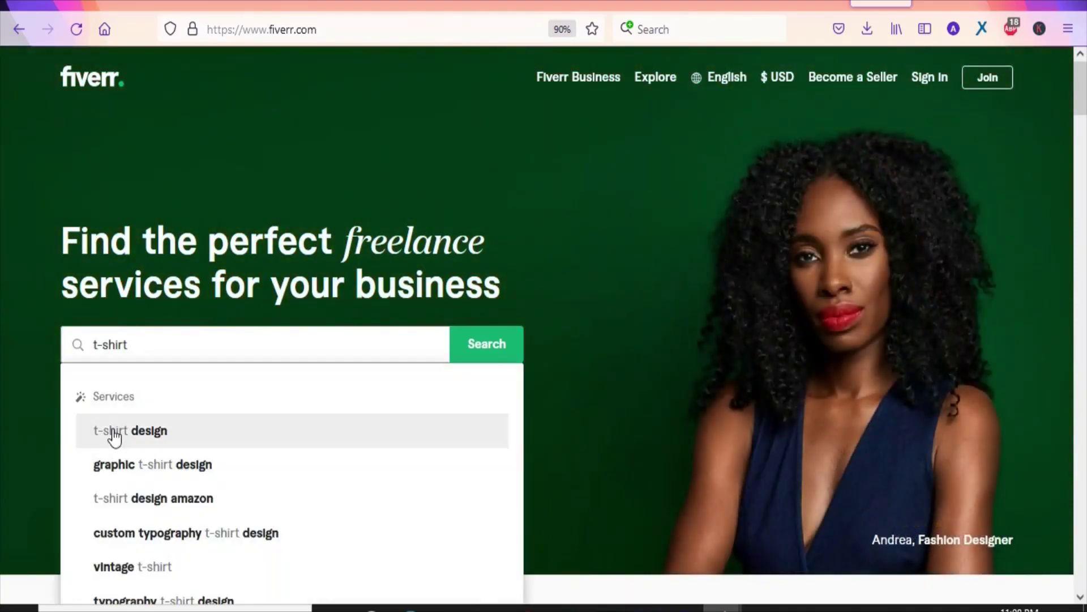
{"action": "left_click", "coordinate": [122, 434]}
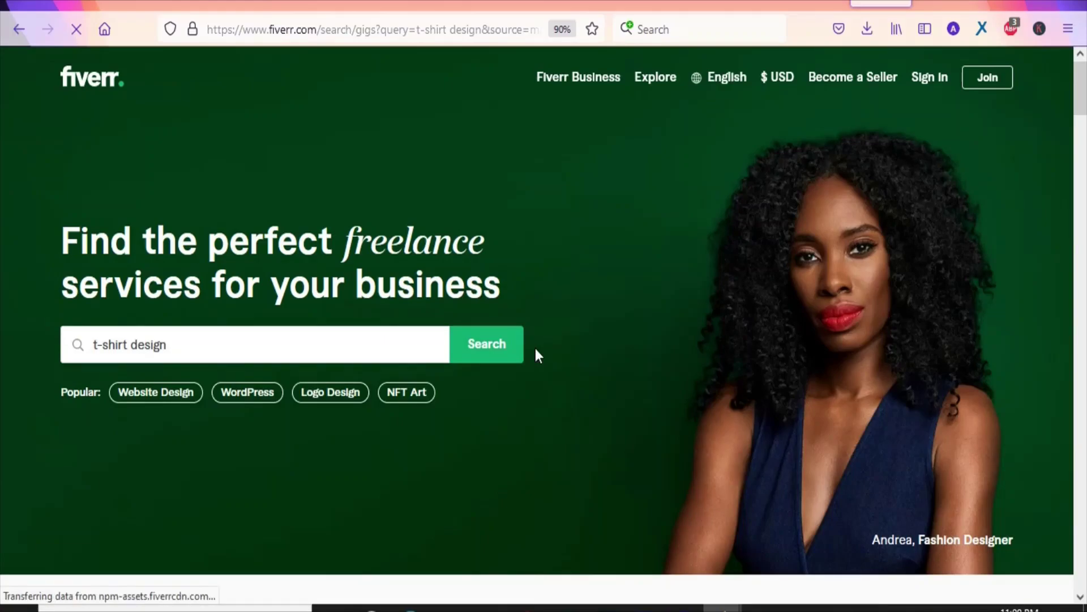
{"action": "scroll", "coordinate": [535, 356], "scroll_direction": "down", "scroll_amount": 5}
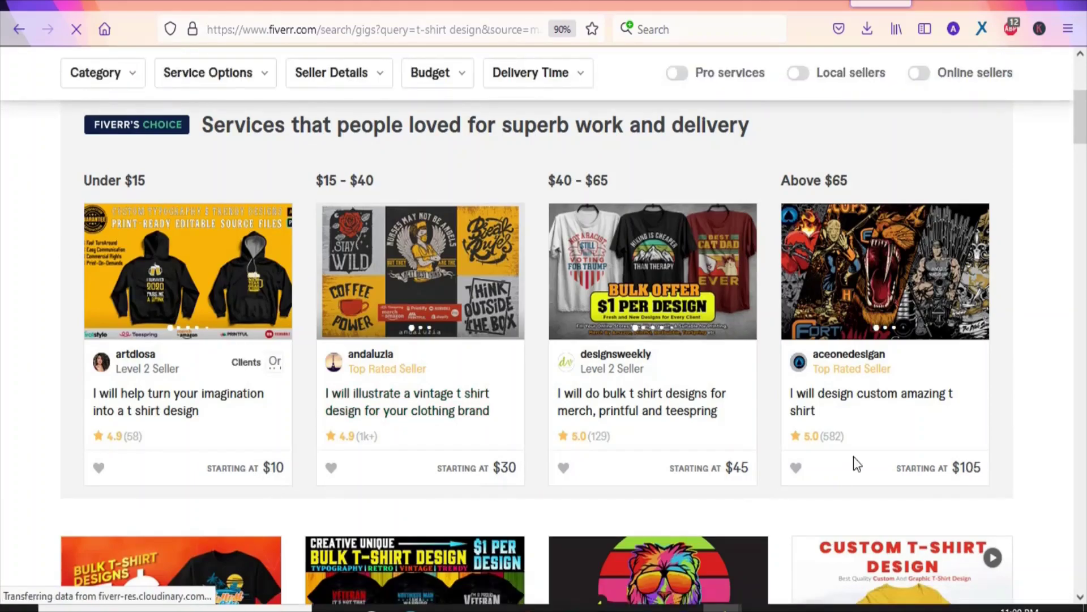
{"action": "left_click", "coordinate": [1084, 251]}
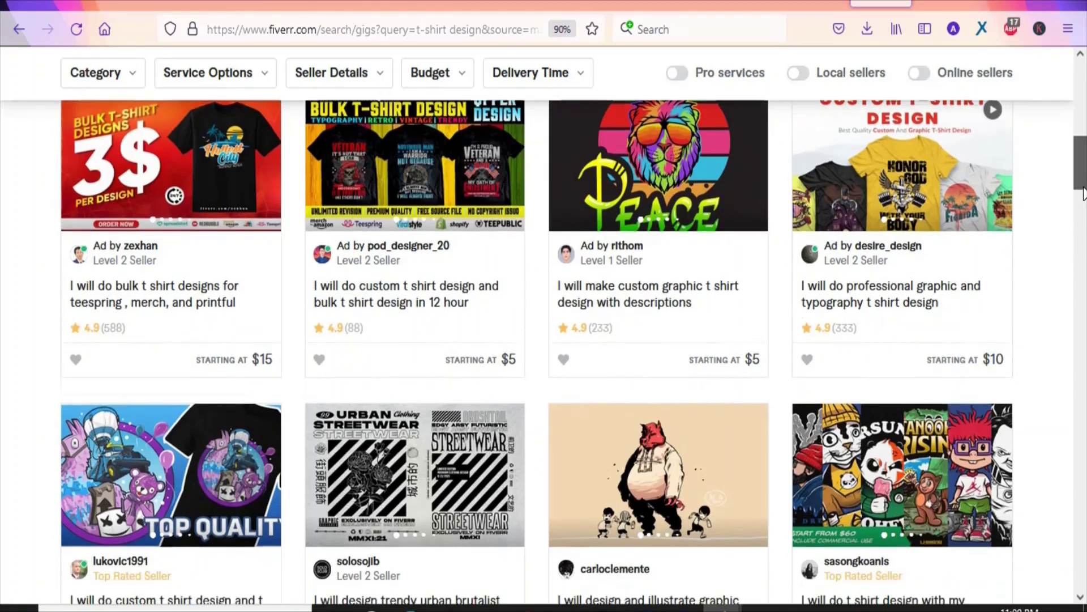
{"action": "scroll", "coordinate": [1083, 193], "scroll_direction": "down", "scroll_amount": 2}
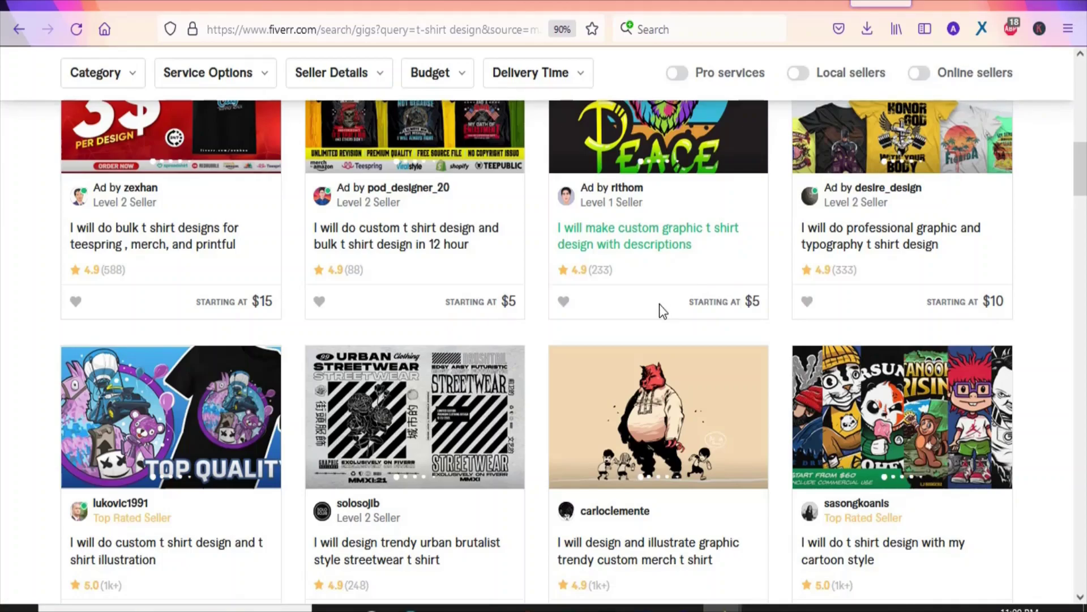
Compare further t-shirt design gigs on Fiverr, then examine the packages and description of "I will design and illustrate graphic trendy custom merch t shirt"
{"action": "left_click_drag", "start_coordinate": [1081, 171], "coordinate": [1081, 204]}
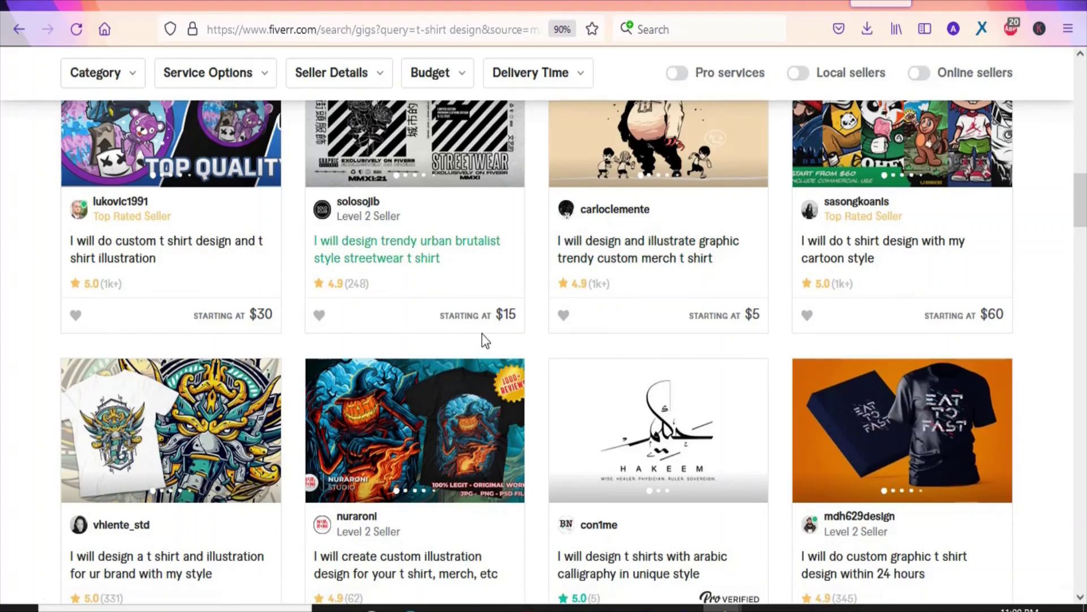
{"action": "left_click_drag", "start_coordinate": [1081, 223], "coordinate": [1079, 322]}
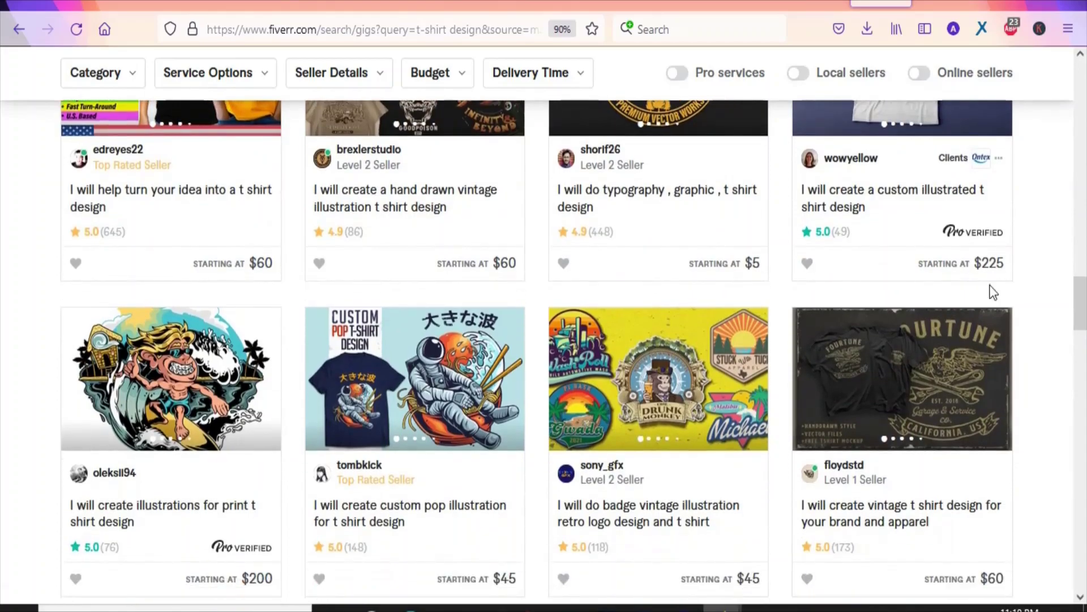
{"action": "scroll", "coordinate": [724, 279], "scroll_direction": "up", "scroll_amount": 10}
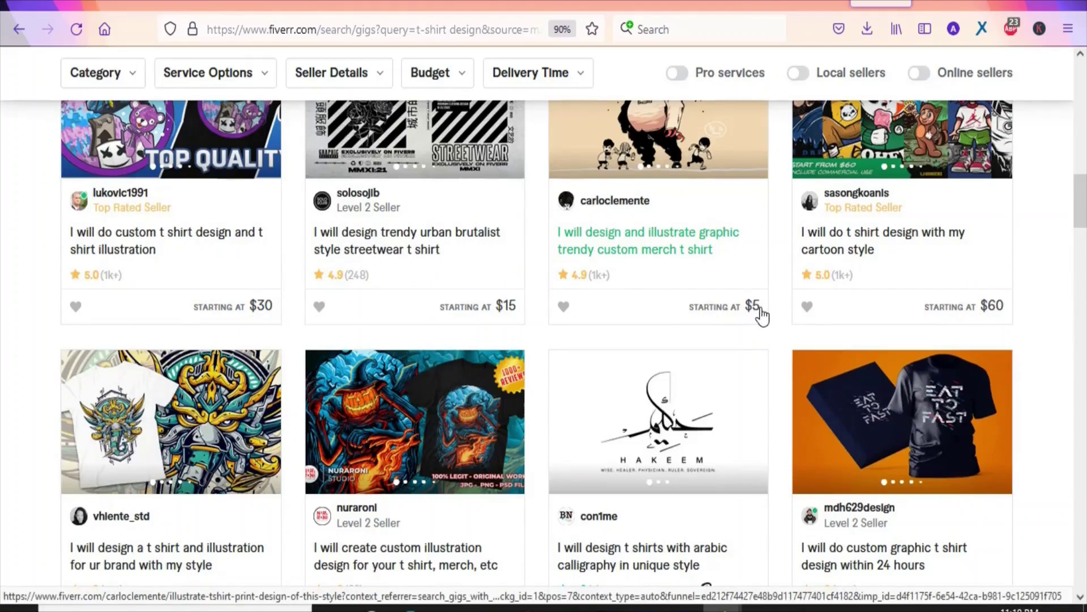
{"action": "left_click", "coordinate": [657, 256]}
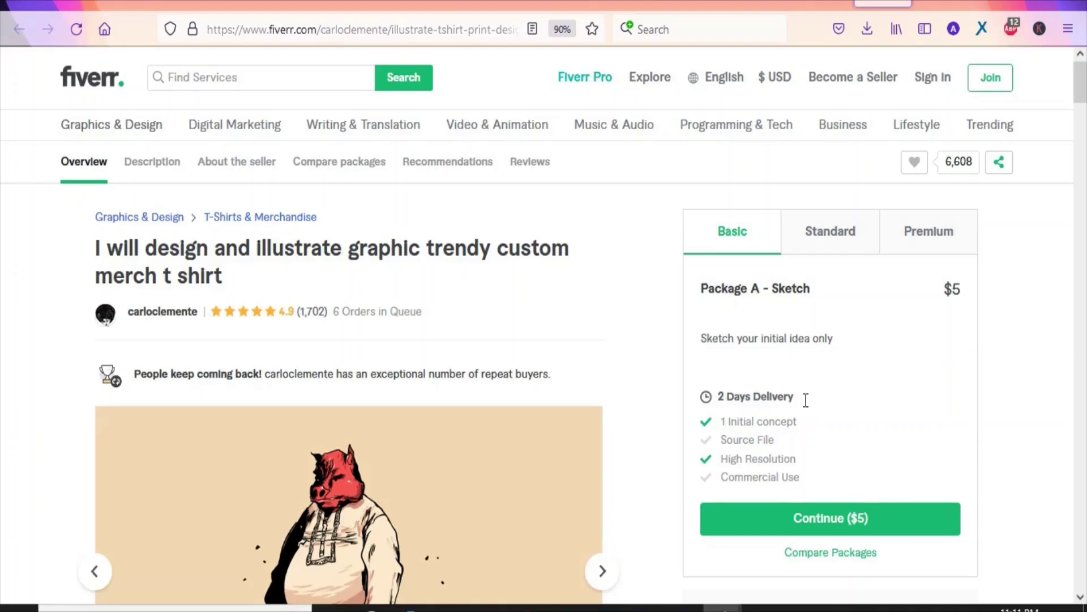
{"action": "left_click", "coordinate": [1080, 136]}
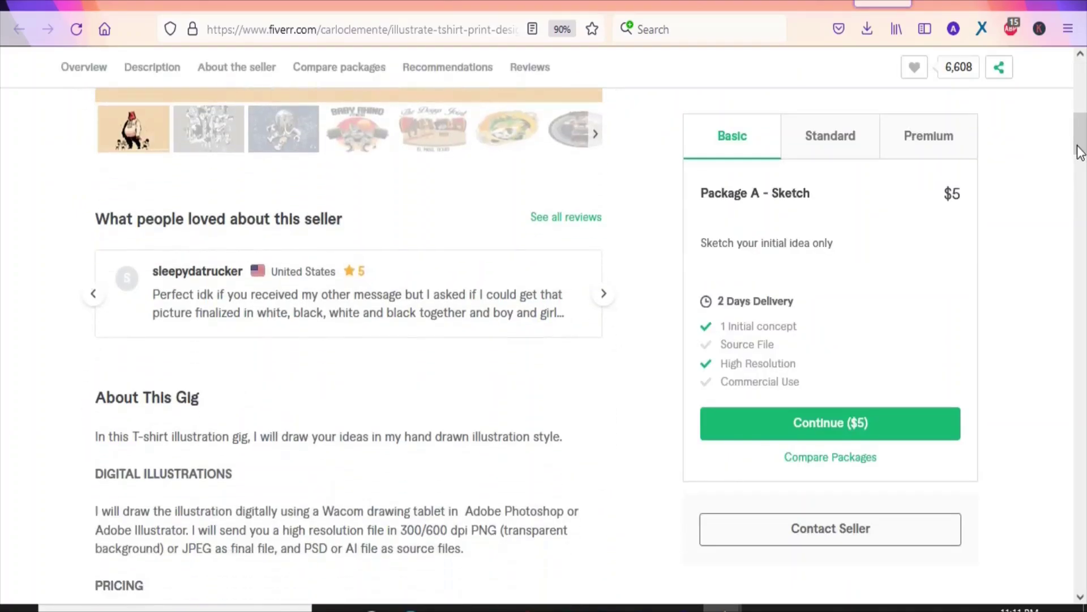
{"action": "scroll", "coordinate": [1080, 152], "scroll_direction": "up", "scroll_amount": 10}
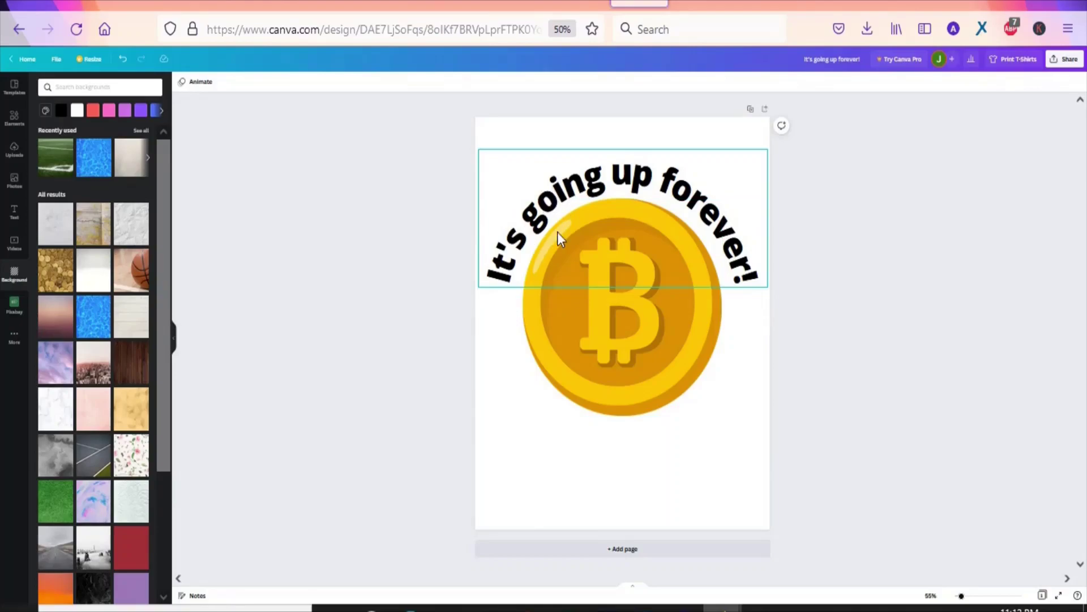
Back in Canva, set the page background to black and the curved heading's text colour to white
{"action": "left_click", "coordinate": [62, 111]}
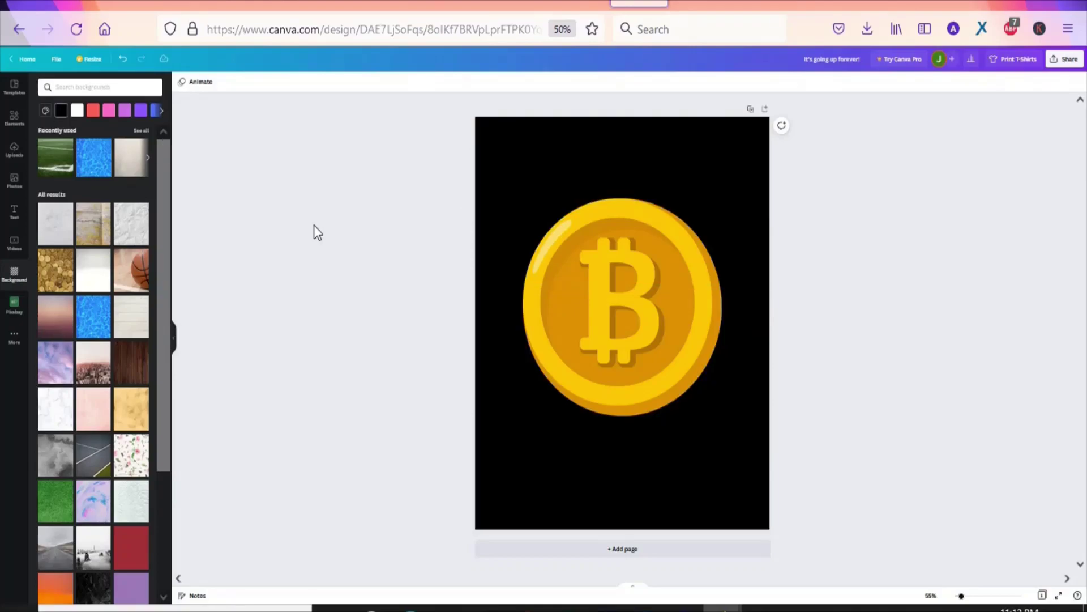
{"action": "left_click", "coordinate": [566, 178]}
{"action": "left_click", "coordinate": [303, 82]}
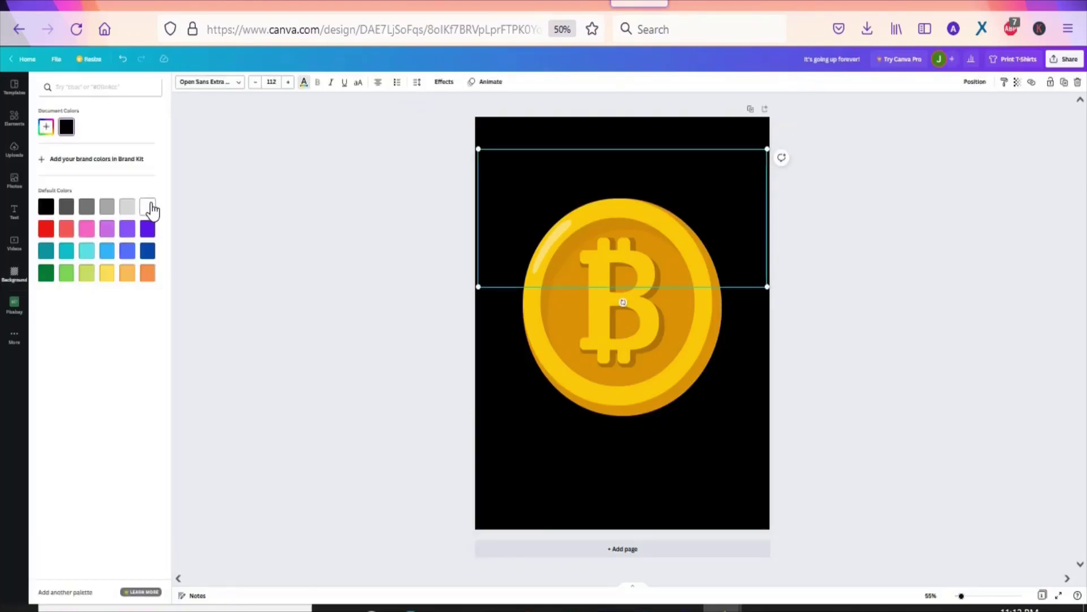
{"action": "left_click", "coordinate": [148, 207]}
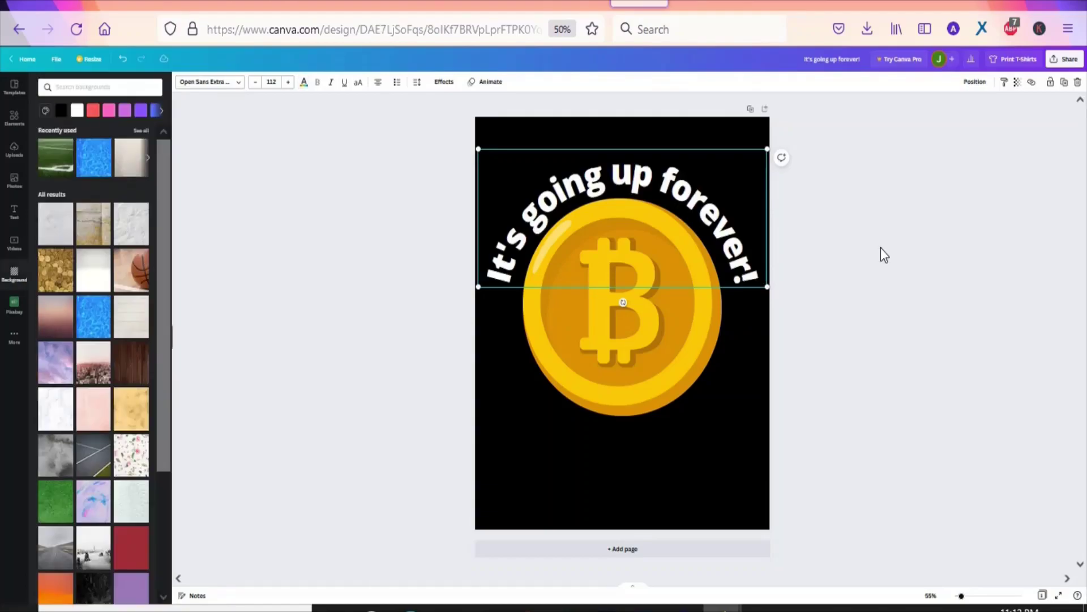
{"action": "left_click", "coordinate": [837, 222]}
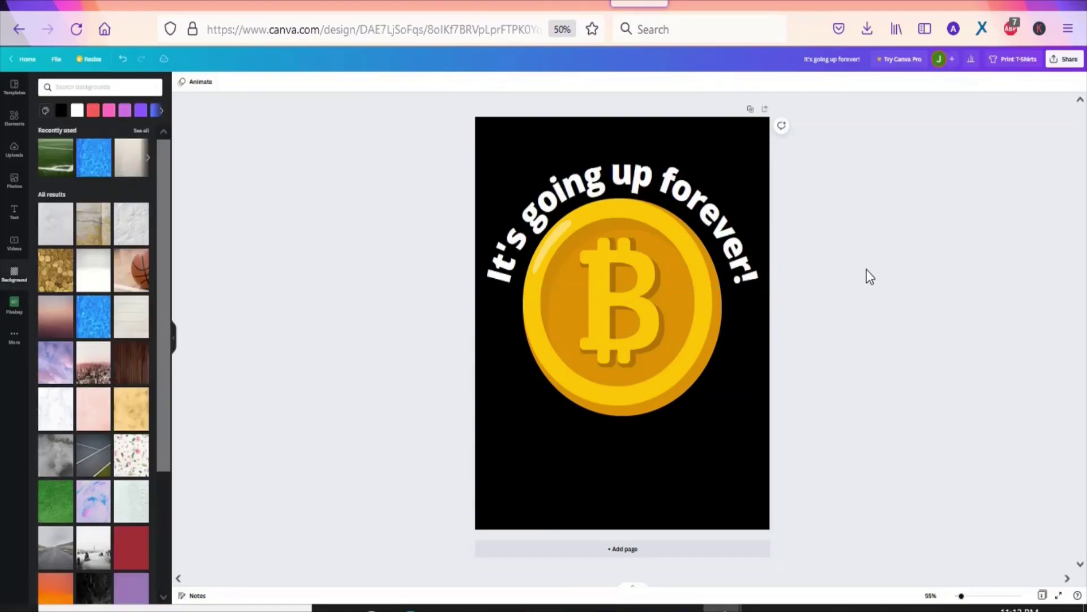
Download the finished design as a PNG file
{"action": "left_click", "coordinate": [1063, 66]}
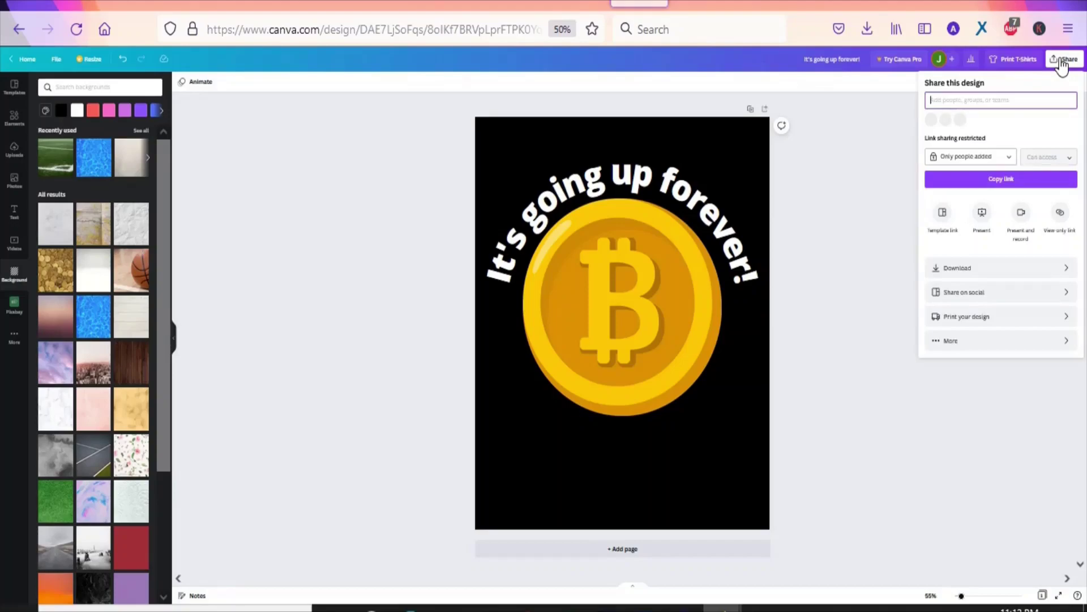
{"action": "left_click", "coordinate": [955, 274]}
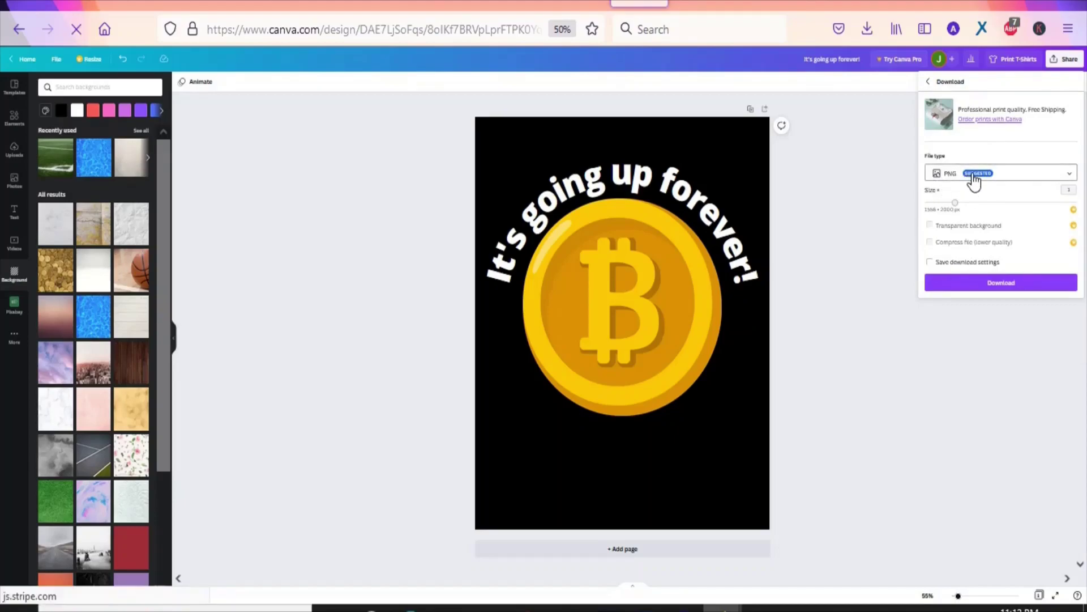
{"action": "left_click", "coordinate": [1002, 285]}
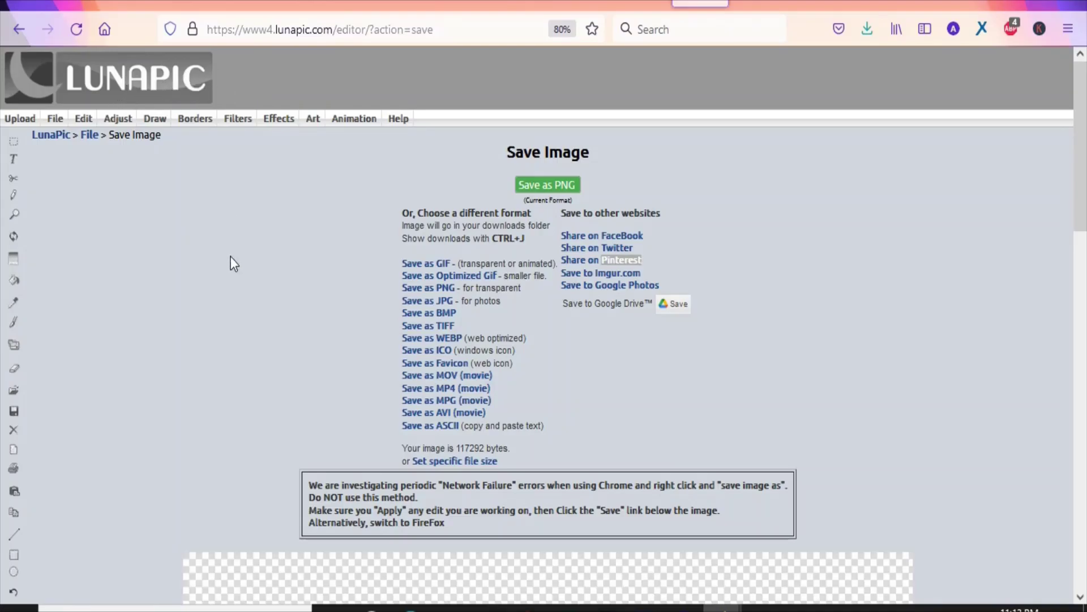
Switch to LunaPic and upload "It's going up forever!" from the Downloads folder for editing
{"action": "left_click", "coordinate": [19, 120]}
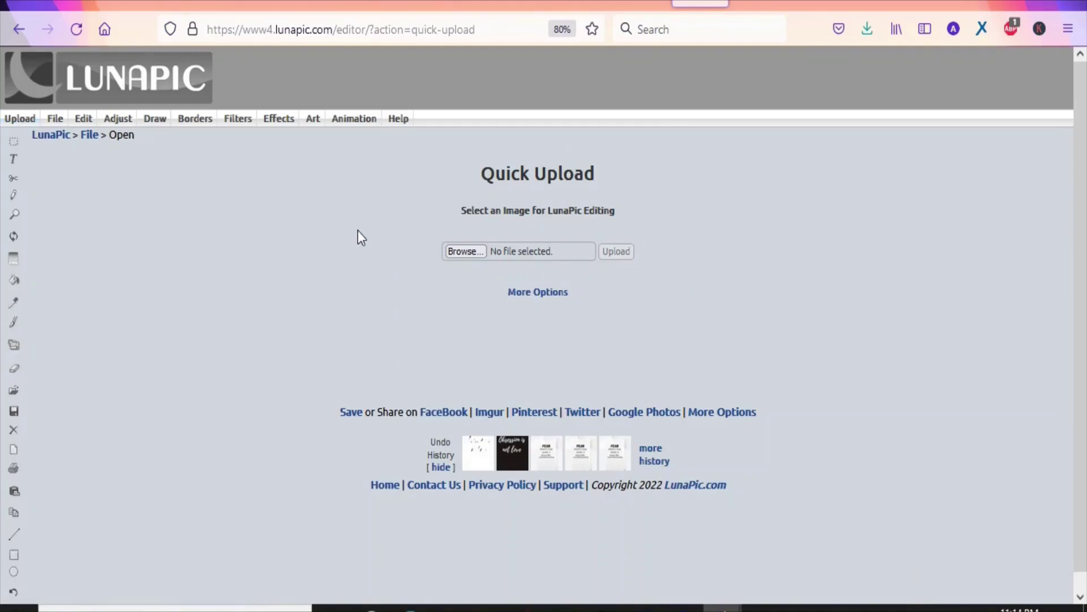
{"action": "left_click", "coordinate": [464, 251]}
{"action": "left_click", "coordinate": [407, 164]}
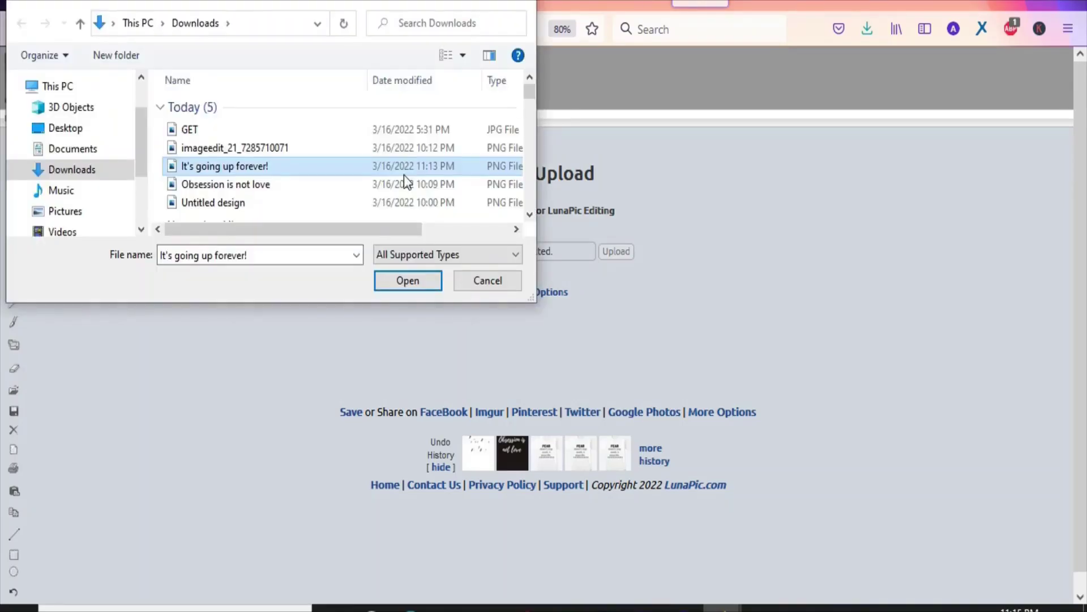
{"action": "left_click", "coordinate": [408, 281]}
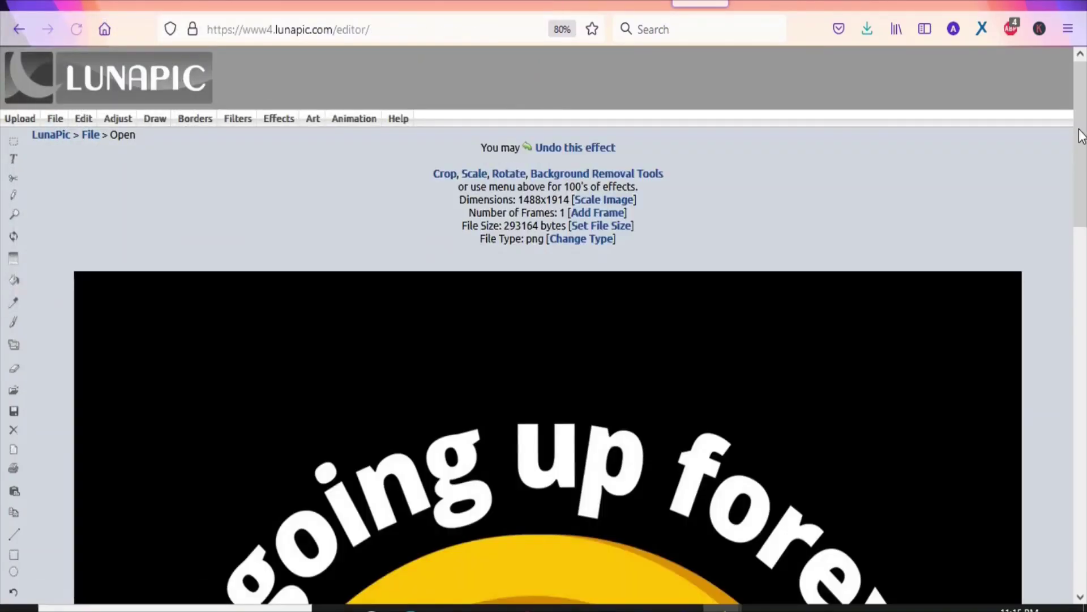
{"action": "scroll", "coordinate": [680, 321], "scroll_direction": "down", "scroll_amount": 6}
{"action": "left_click_drag", "start_coordinate": [1085, 272], "coordinate": [1082, 125]}
Use the Transparent Background tool to make the black area around the design transparent
{"action": "mouse_move", "coordinate": [85, 116]}
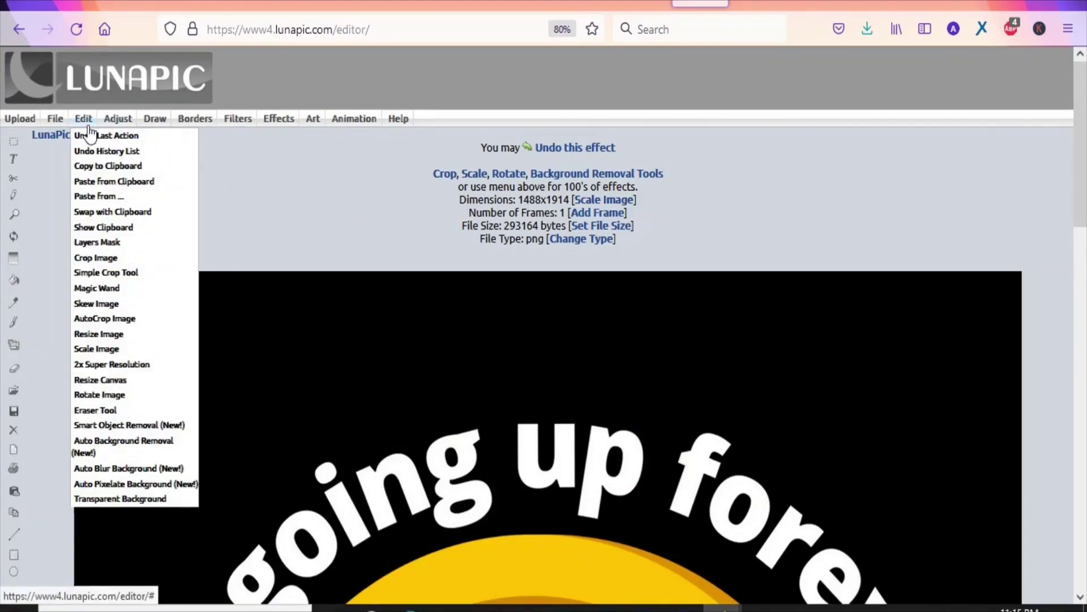
{"action": "left_click", "coordinate": [110, 499]}
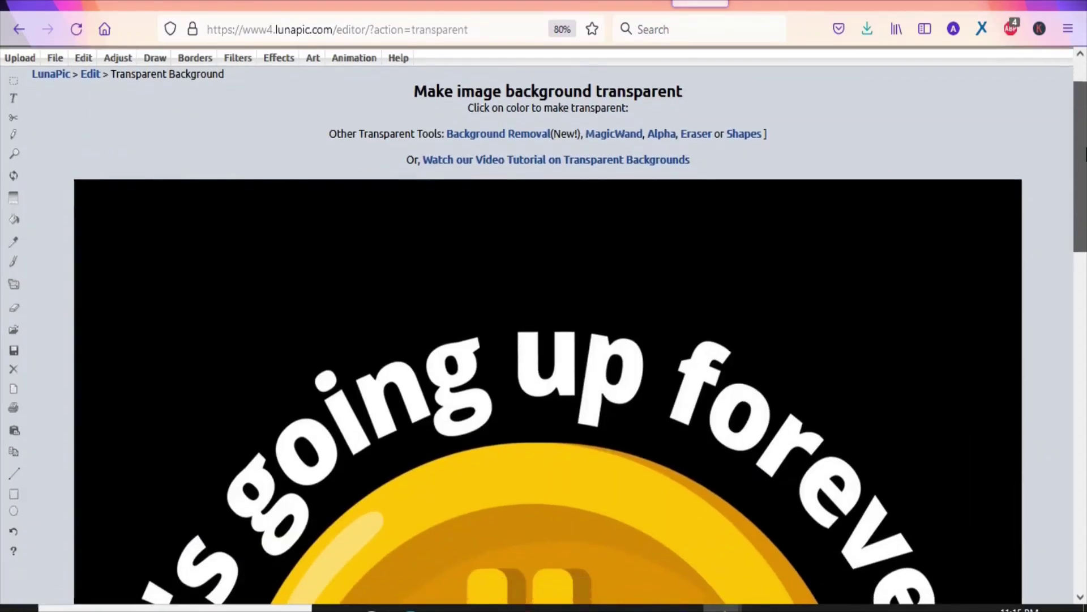
{"action": "left_click_drag", "start_coordinate": [1084, 134], "coordinate": [1066, 314]}
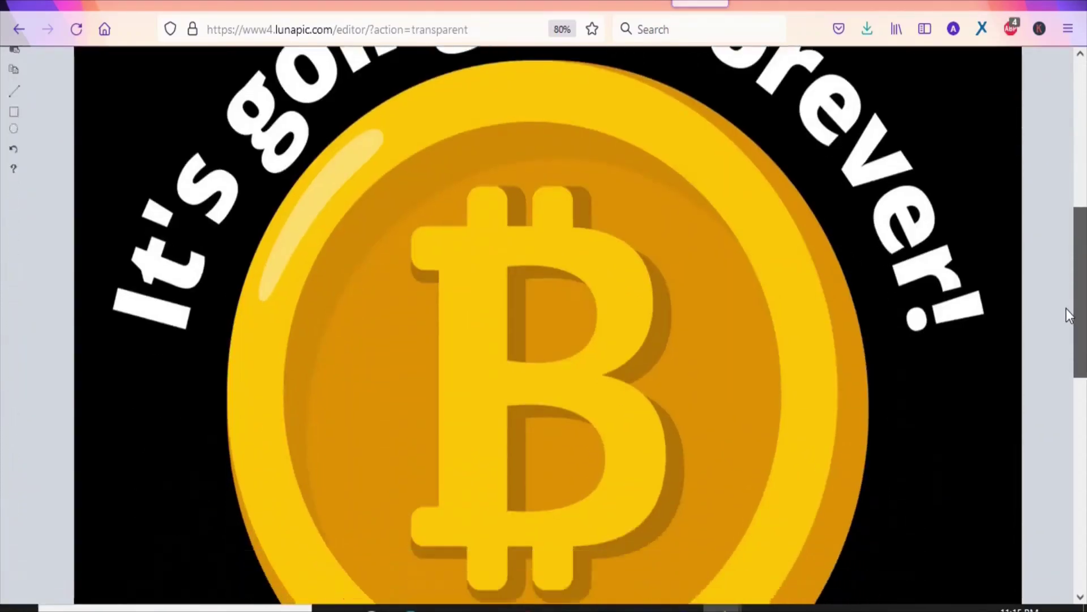
{"action": "scroll", "coordinate": [765, 300], "scroll_direction": "up", "scroll_amount": 8}
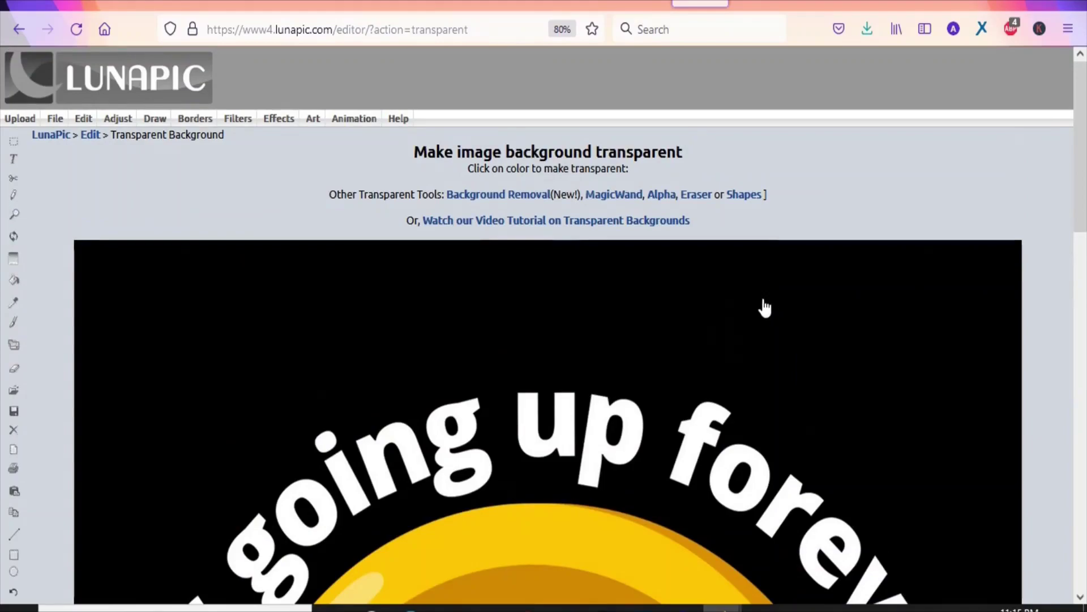
{"action": "left_click", "coordinate": [712, 320]}
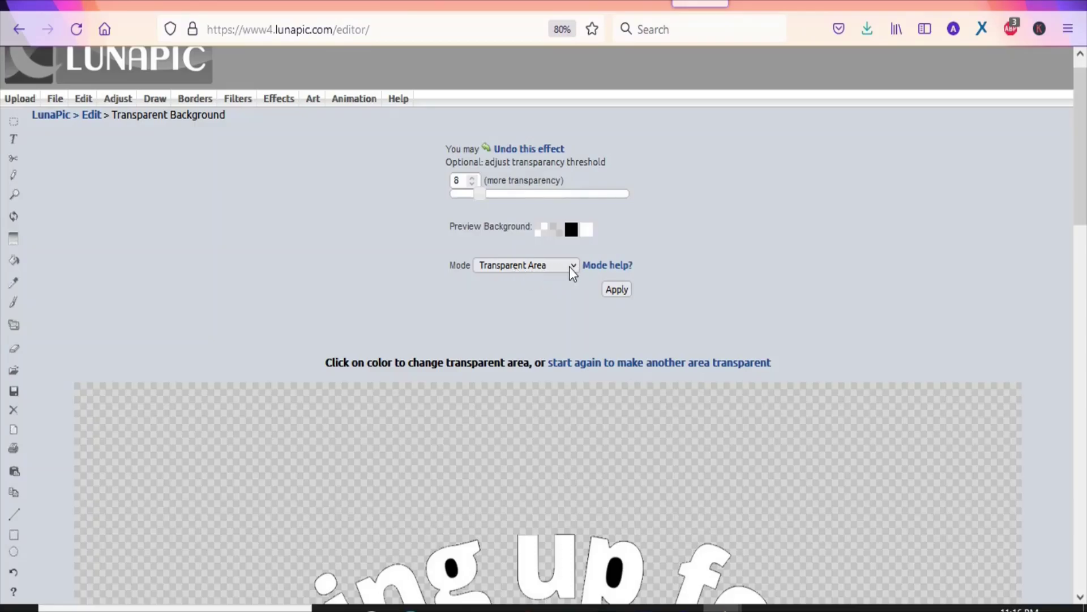
Change the transparency mode to Transparent Color, raise the threshold to 44 and apply the effect
{"action": "left_click", "coordinate": [571, 269]}
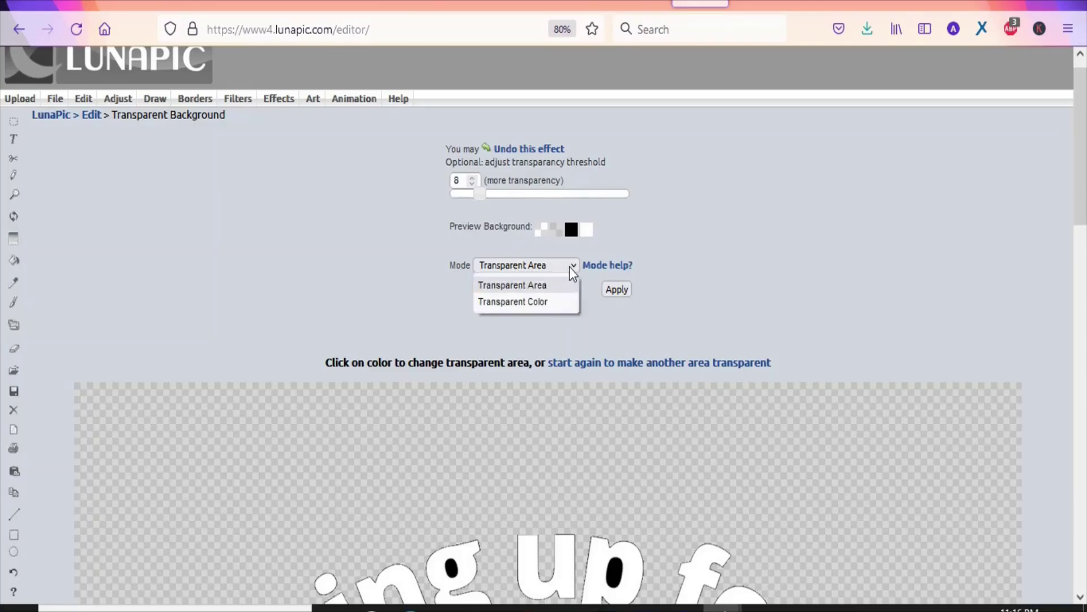
{"action": "left_click", "coordinate": [508, 306]}
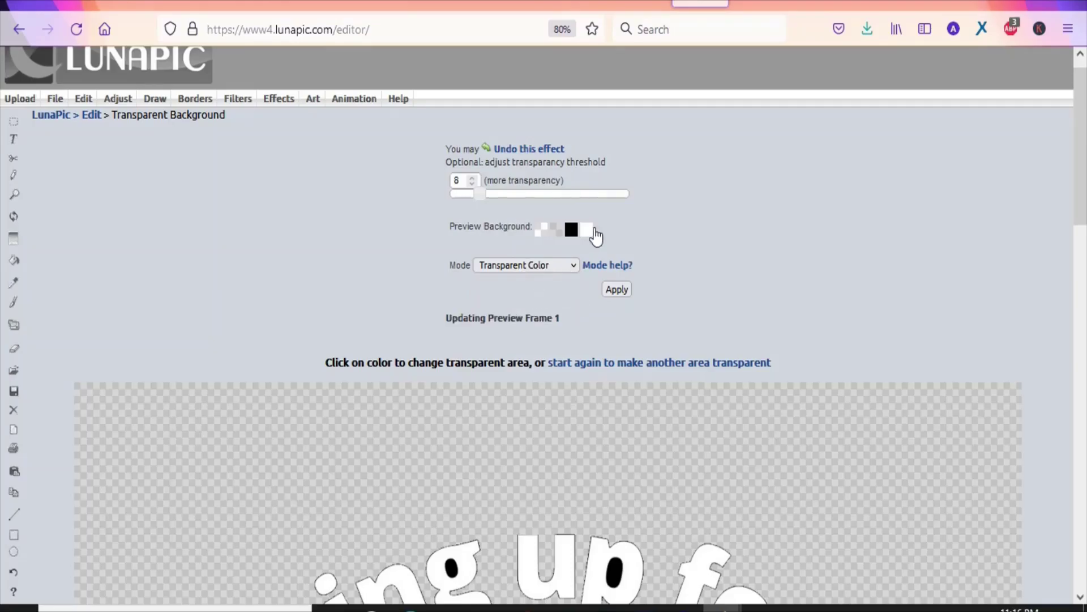
{"action": "left_click_drag", "start_coordinate": [485, 192], "coordinate": [624, 191]}
{"action": "mouse_move", "coordinate": [1082, 83]}
{"action": "left_mouse_down"}
{"action": "mouse_move", "coordinate": [1083, 279]}
{"action": "mouse_move", "coordinate": [1064, 74]}
{"action": "left_mouse_up"}
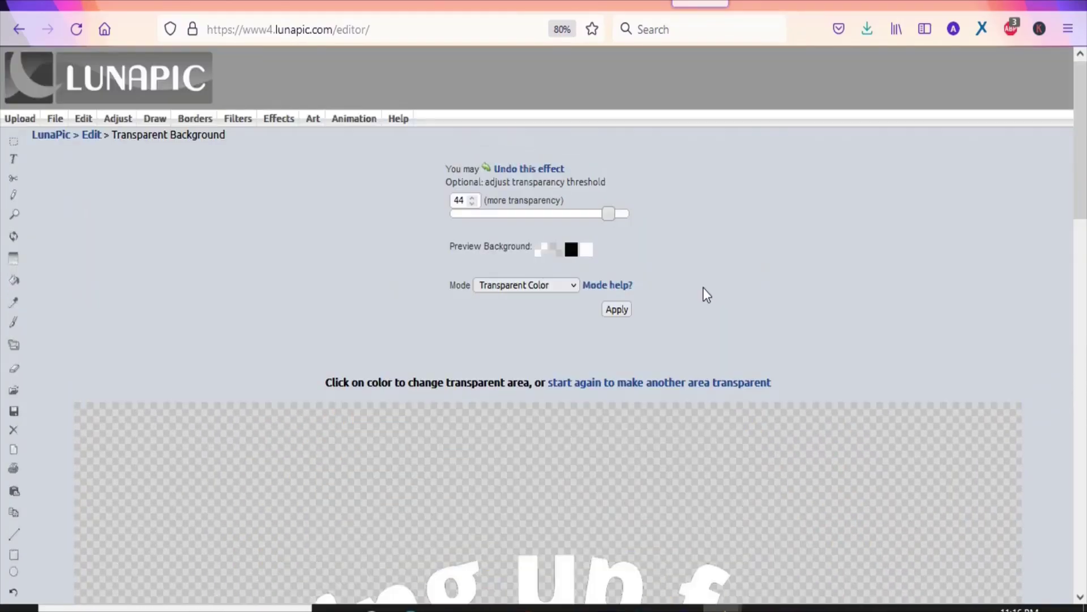
{"action": "left_click", "coordinate": [617, 310]}
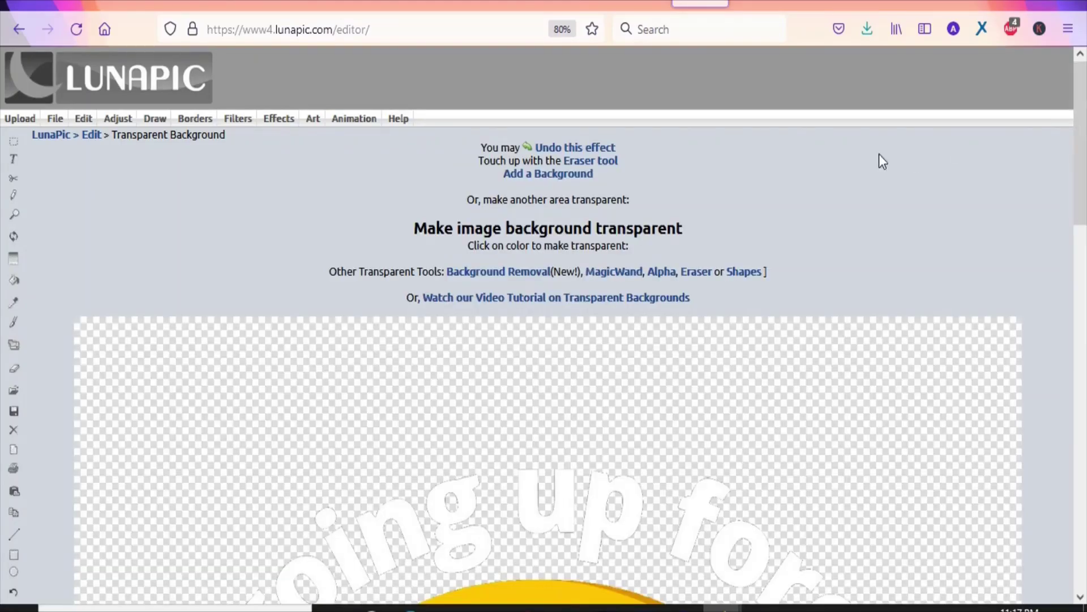
Save the transparent image to the computer as a PNG
{"action": "mouse_move", "coordinate": [54, 125]}
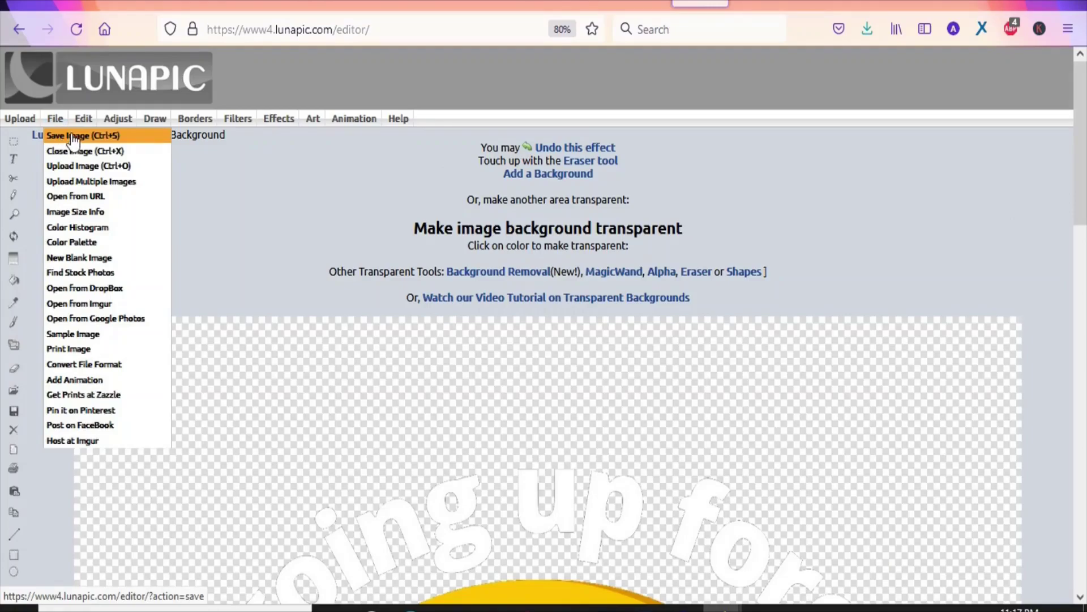
{"action": "left_click", "coordinate": [73, 139]}
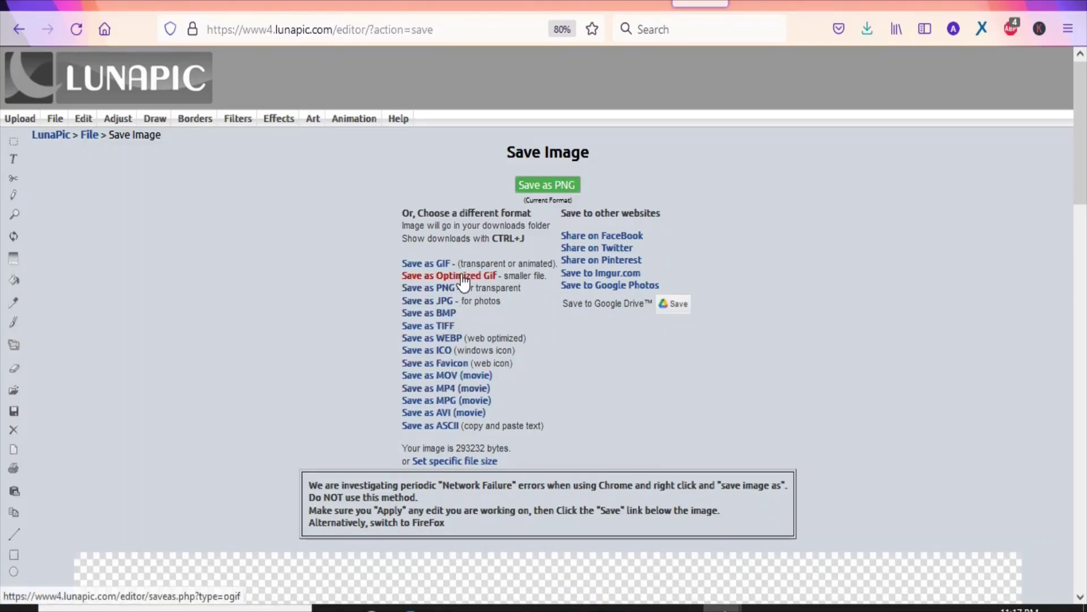
{"action": "left_click", "coordinate": [547, 191]}
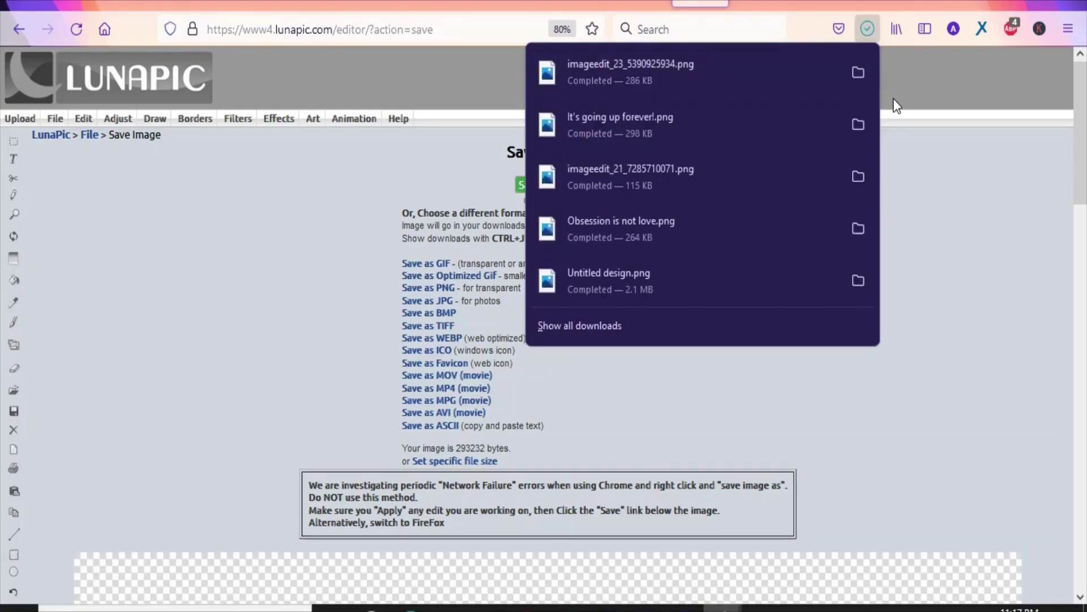
{"action": "left_click", "coordinate": [948, 138]}
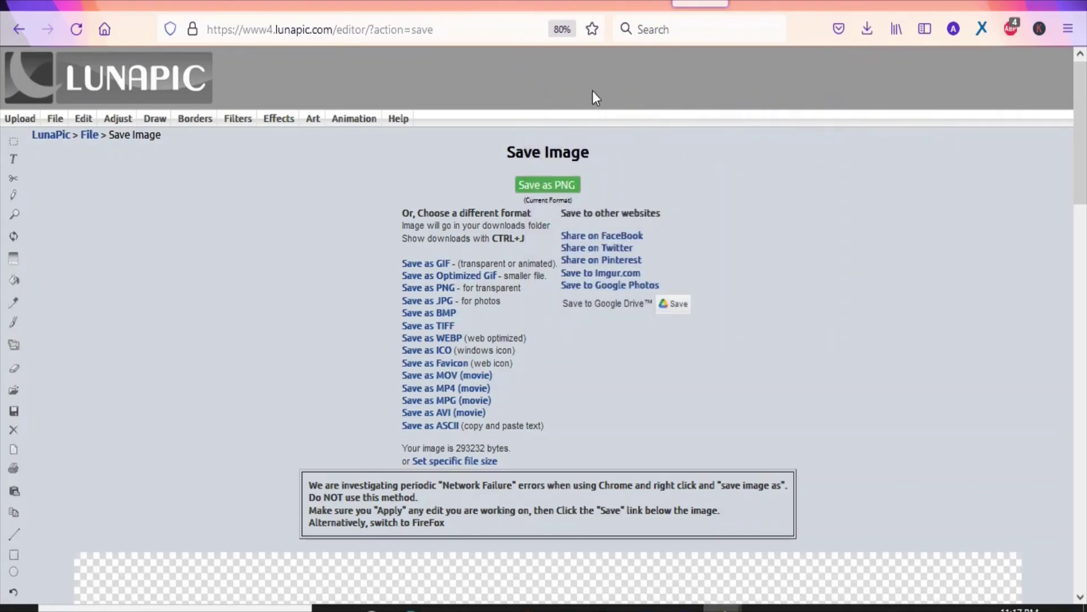
{"action": "left_click", "coordinate": [403, 4]}
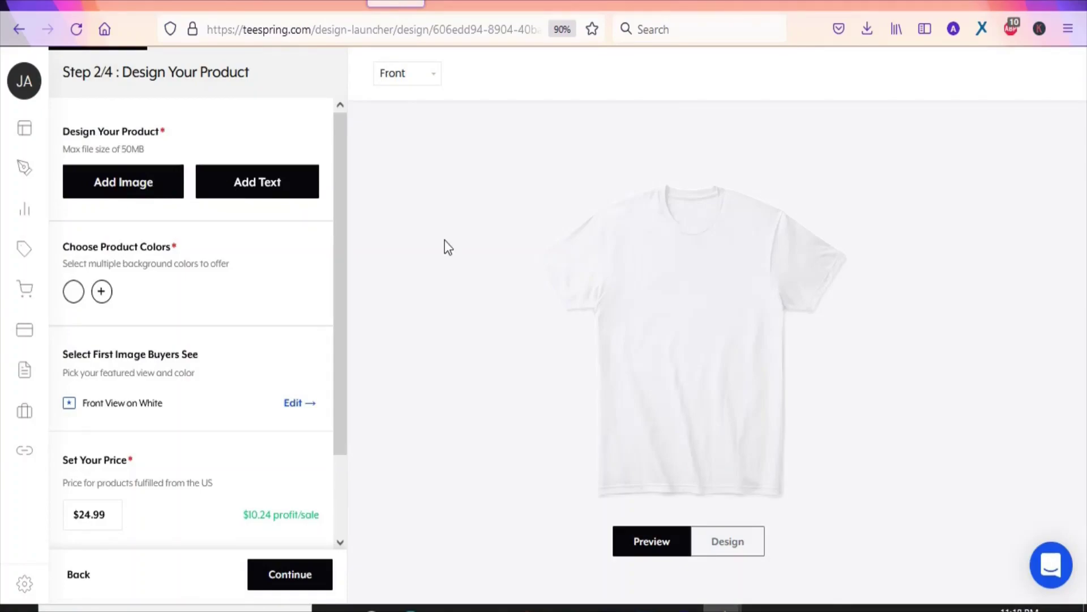
{"action": "left_click", "coordinate": [685, 267]}
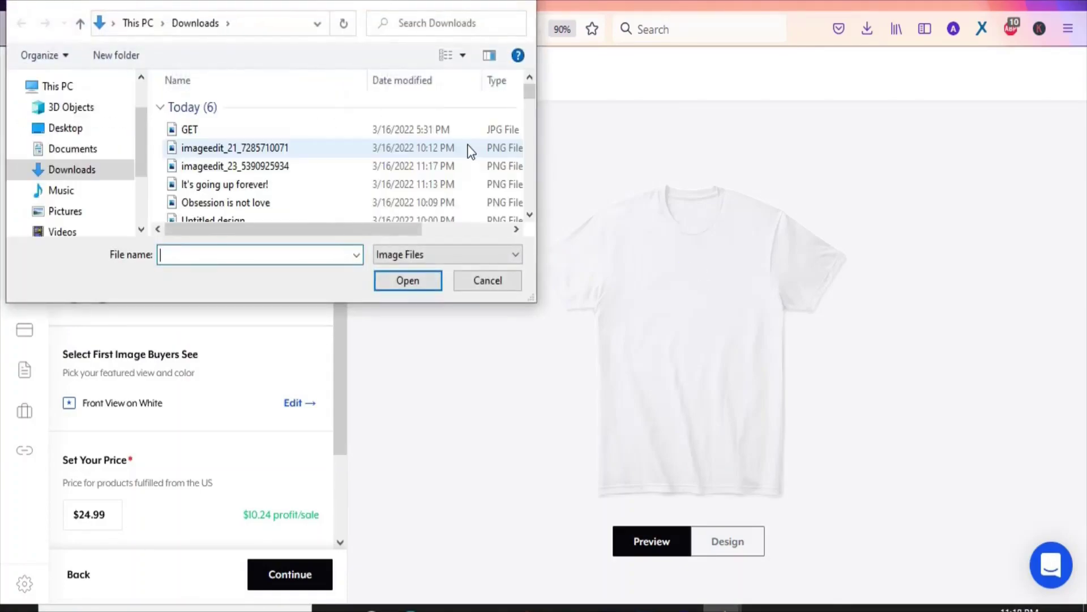
{"action": "left_click", "coordinate": [469, 149]}
{"action": "left_click", "coordinate": [426, 277]}
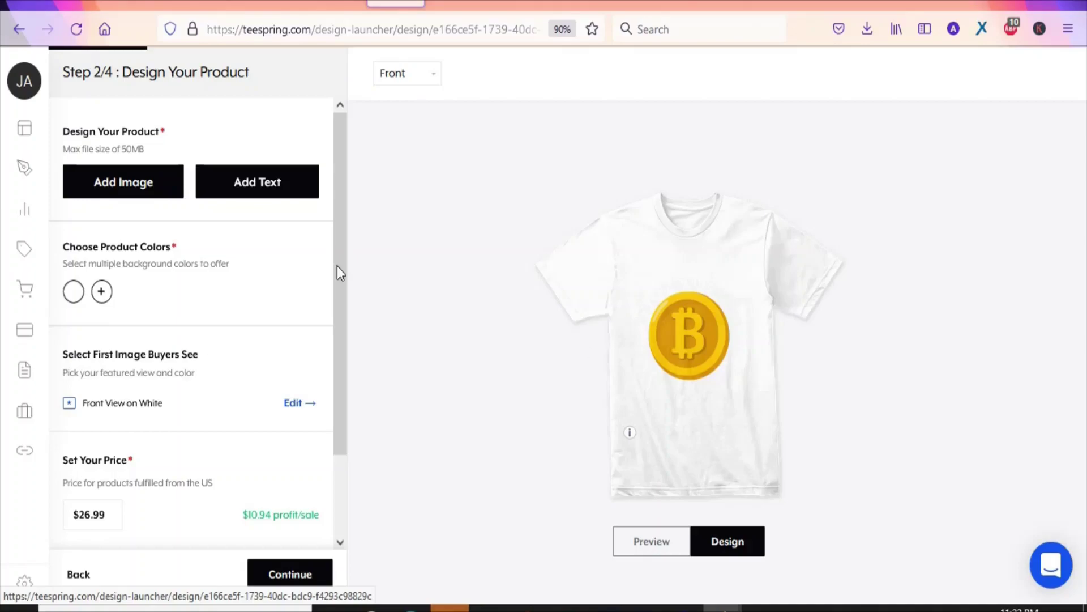
Add black, pink, maroon, dark grey and green to the T-shirt colours to offer
{"action": "left_click", "coordinate": [102, 292]}
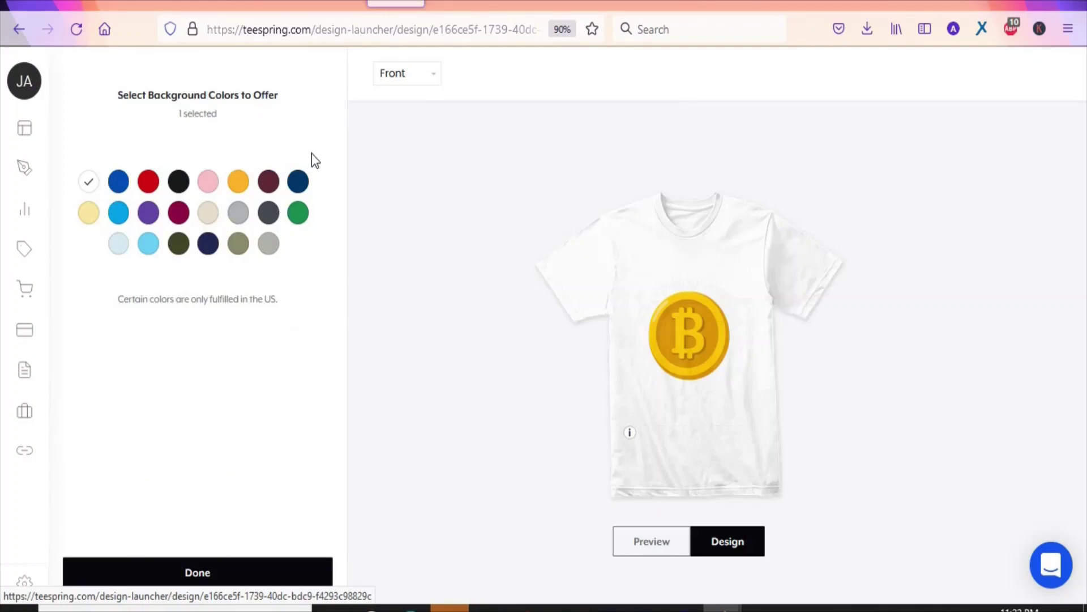
{"action": "left_click", "coordinate": [177, 187]}
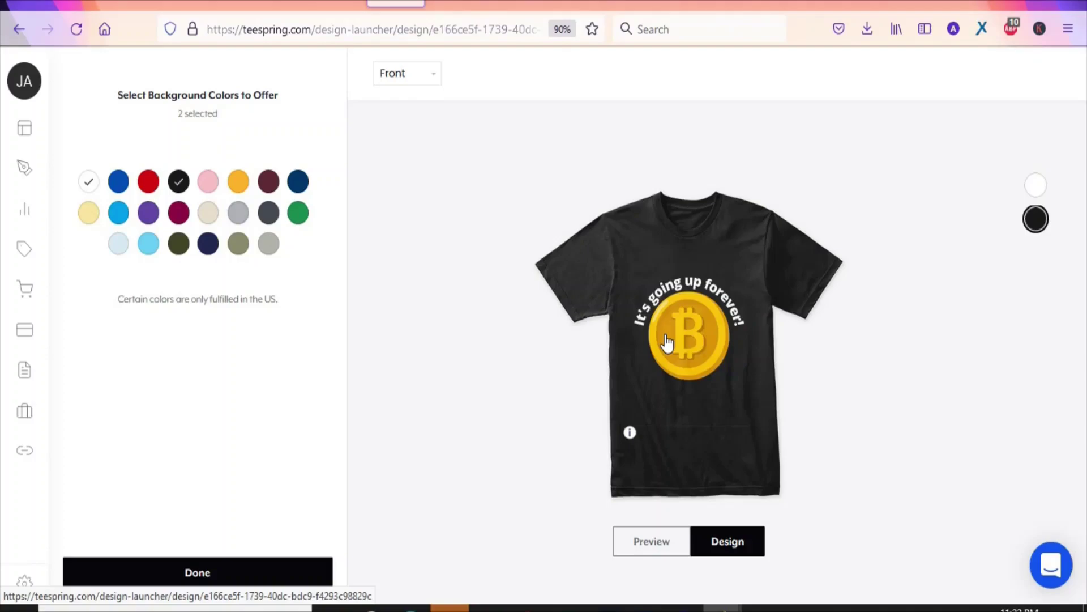
{"action": "left_click", "coordinate": [207, 184]}
{"action": "left_click", "coordinate": [268, 182]}
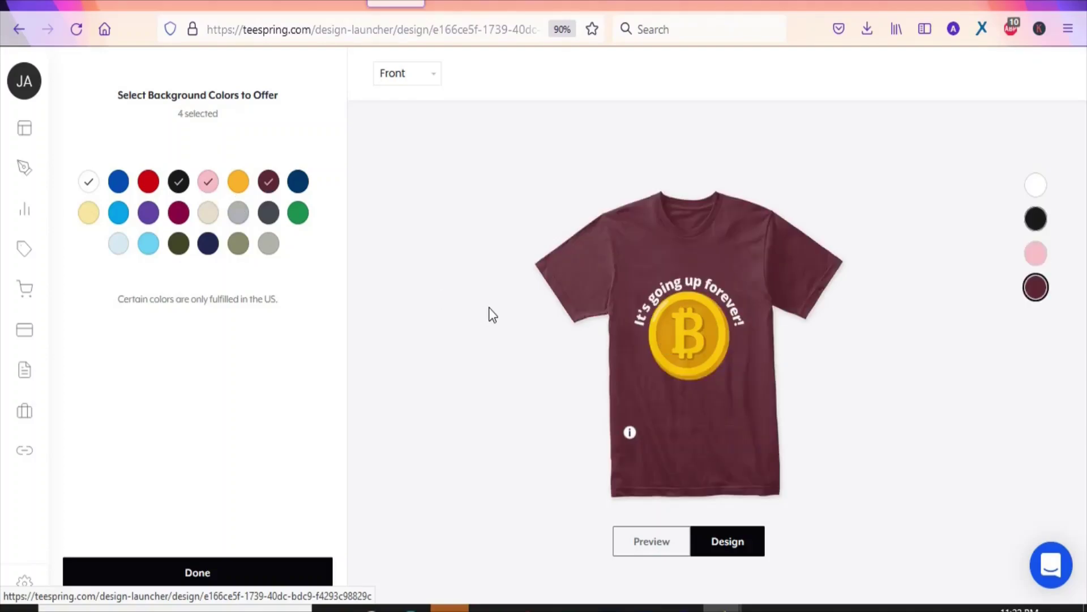
{"action": "left_click", "coordinate": [270, 216]}
{"action": "left_click", "coordinate": [300, 220]}
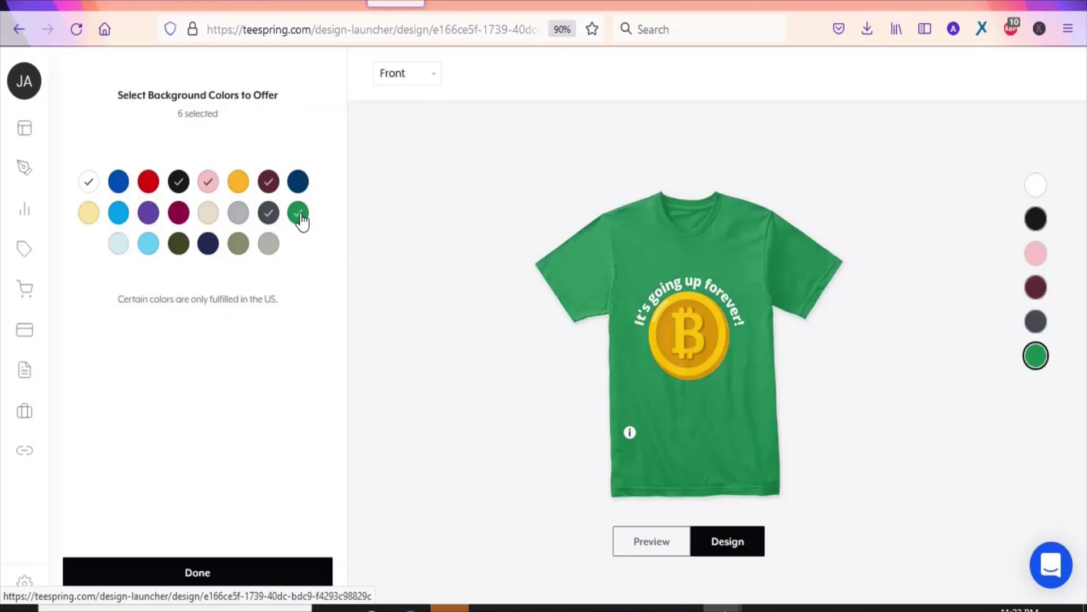
Remove white and add red, royal blue, purple, bright blue, light blue, orange, dark olive, navy, sage and two light greys to the offered colours
{"action": "left_click", "coordinate": [88, 181]}
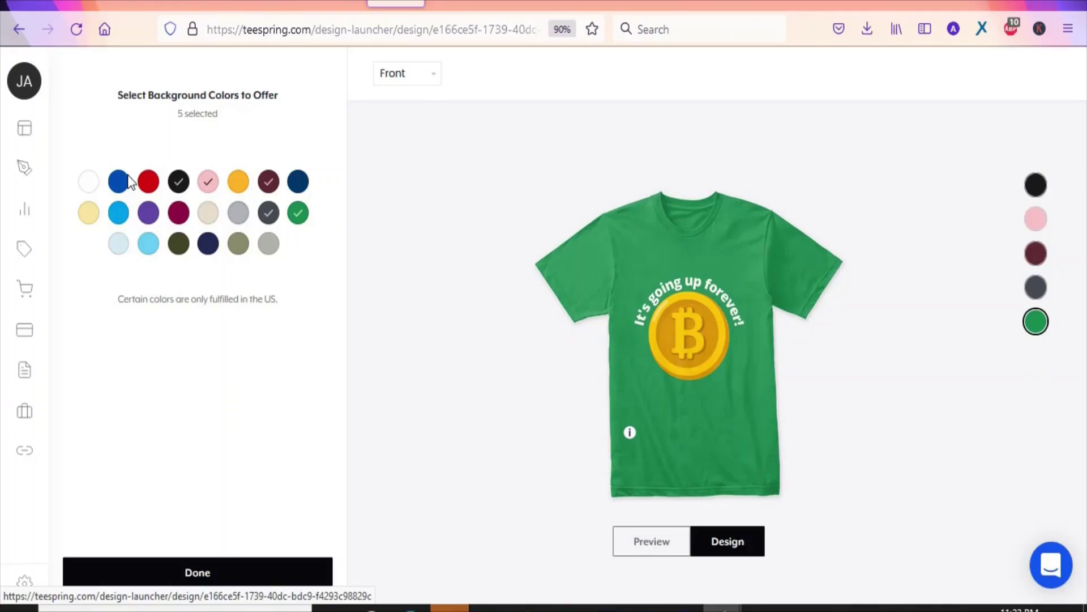
{"action": "left_click", "coordinate": [147, 187]}
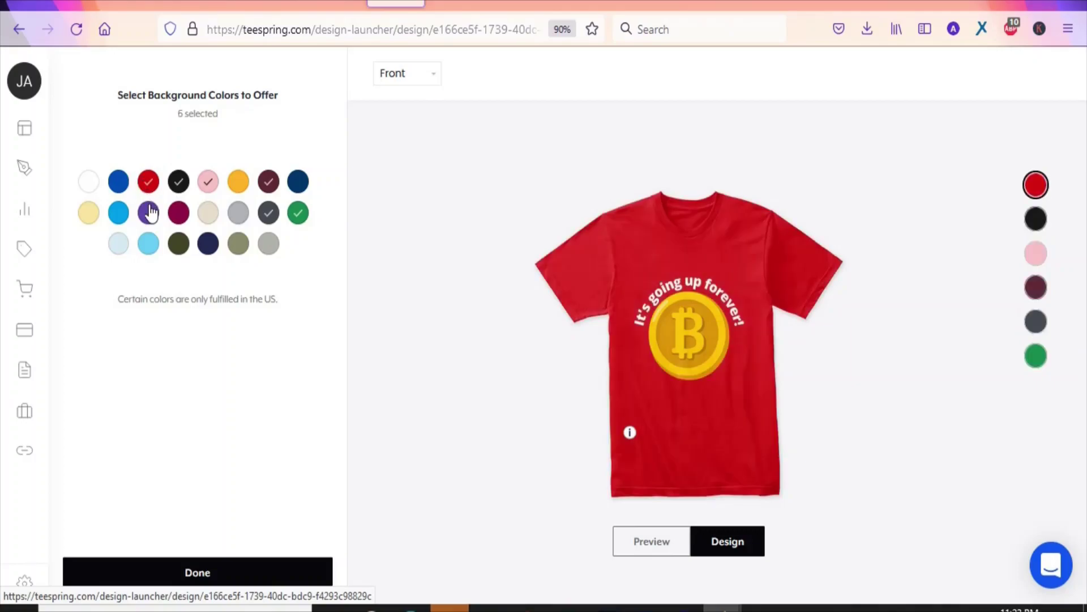
{"action": "left_click", "coordinate": [122, 183]}
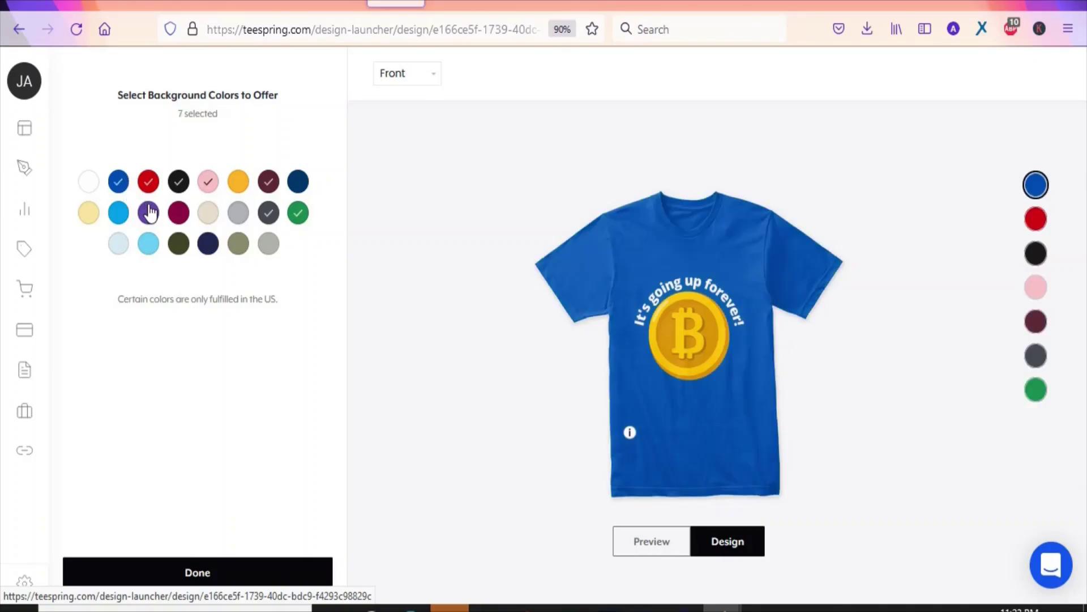
{"action": "left_click", "coordinate": [148, 212]}
{"action": "left_click", "coordinate": [120, 214]}
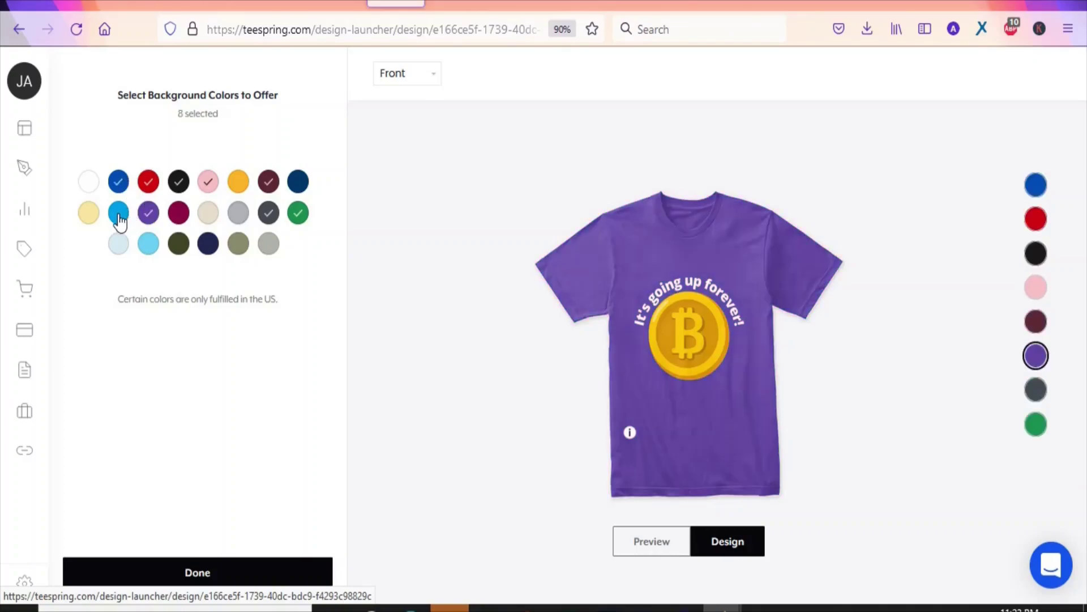
{"action": "left_click", "coordinate": [145, 244]}
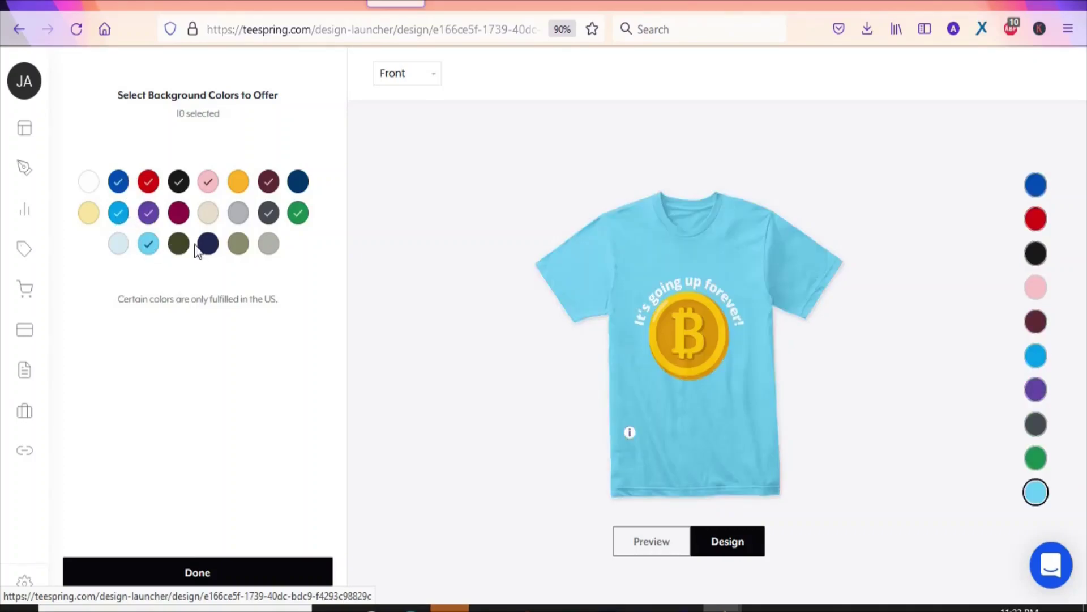
{"action": "left_click", "coordinate": [180, 245]}
{"action": "left_click", "coordinate": [208, 244]}
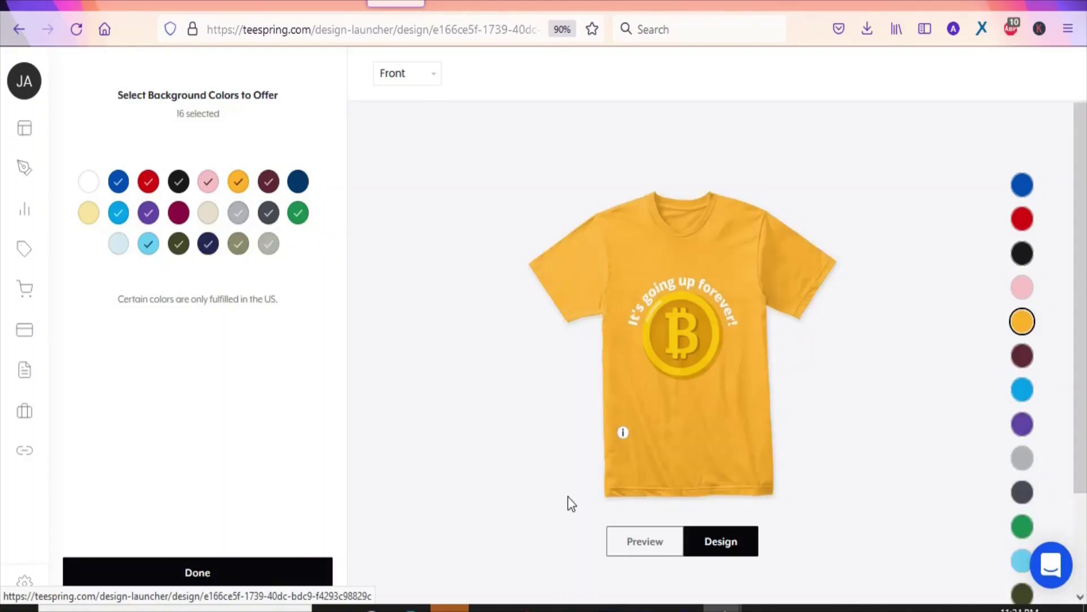
Preview the design on the black T-shirt and finish the colour selection with black as the featured colour
{"action": "left_click", "coordinate": [635, 542]}
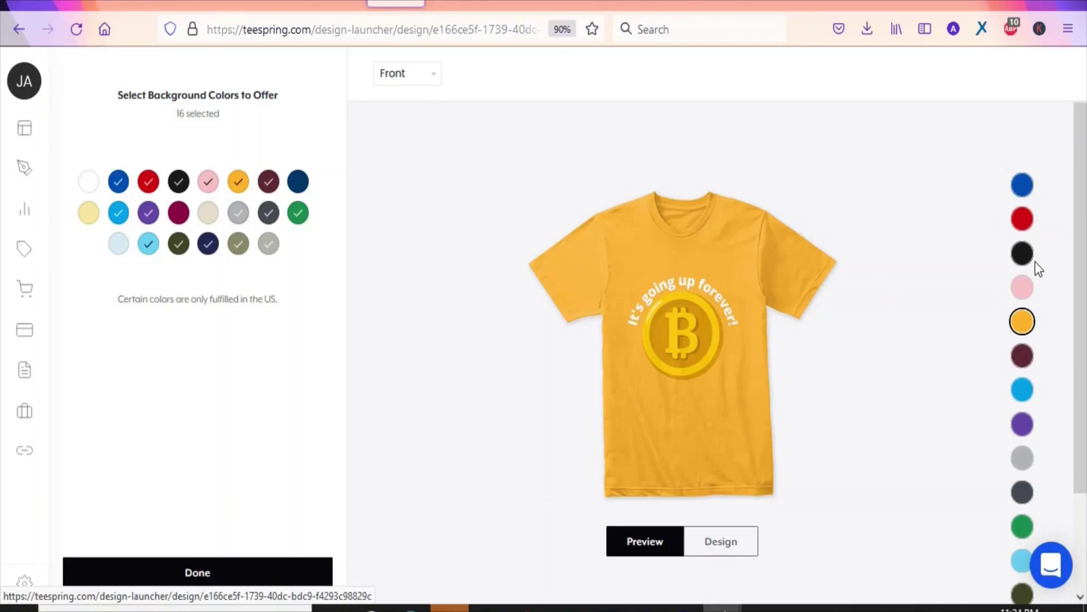
{"action": "left_click", "coordinate": [1023, 255]}
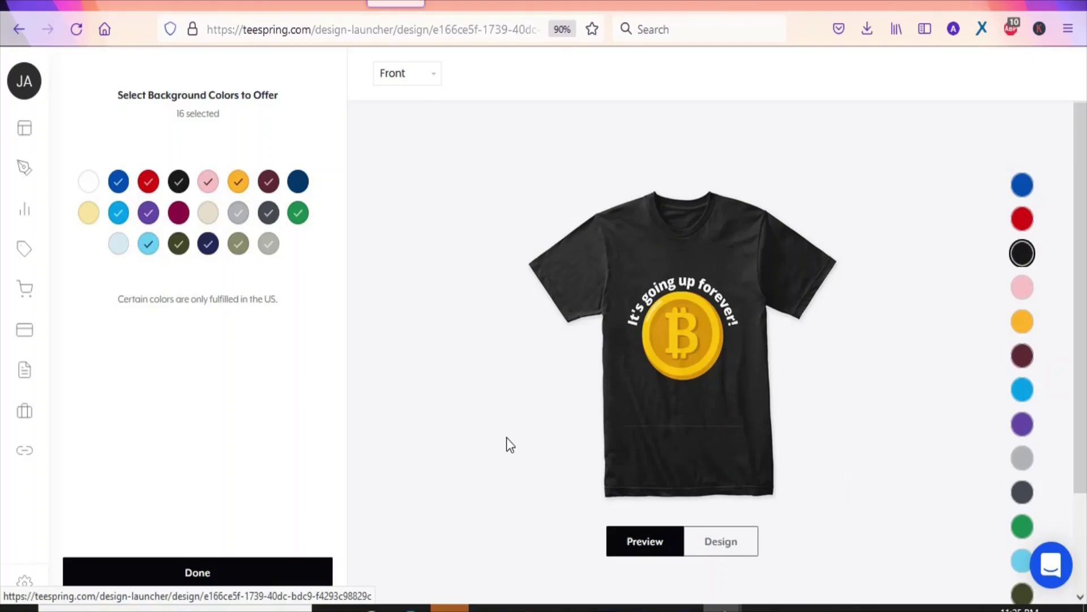
{"action": "left_click", "coordinate": [211, 575]}
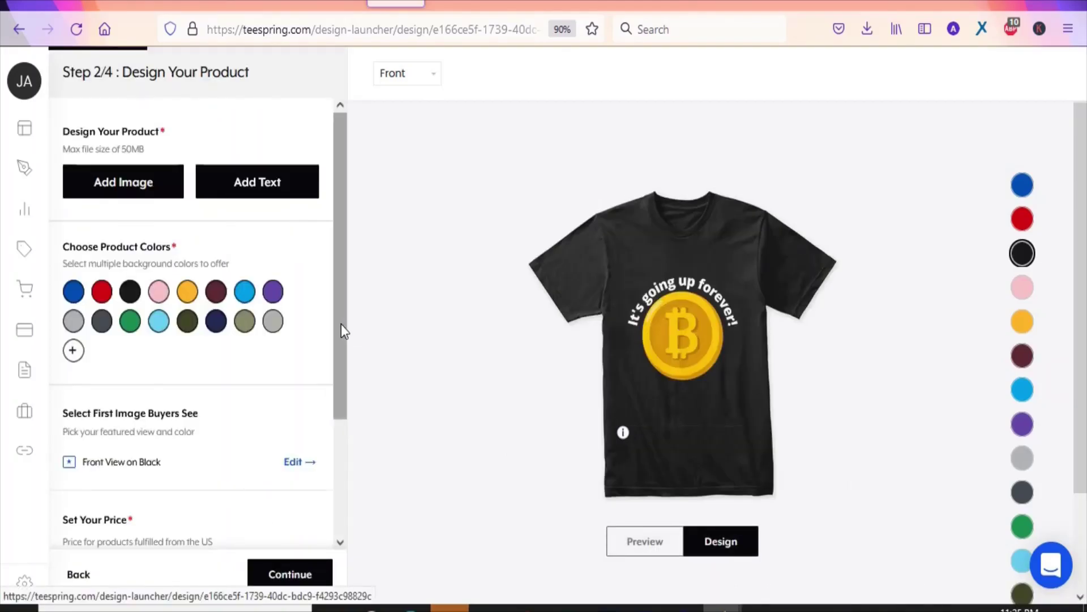
Review the US and EU selling prices and the profit per sale for each region
{"action": "left_click_drag", "start_coordinate": [341, 326], "coordinate": [338, 444]}
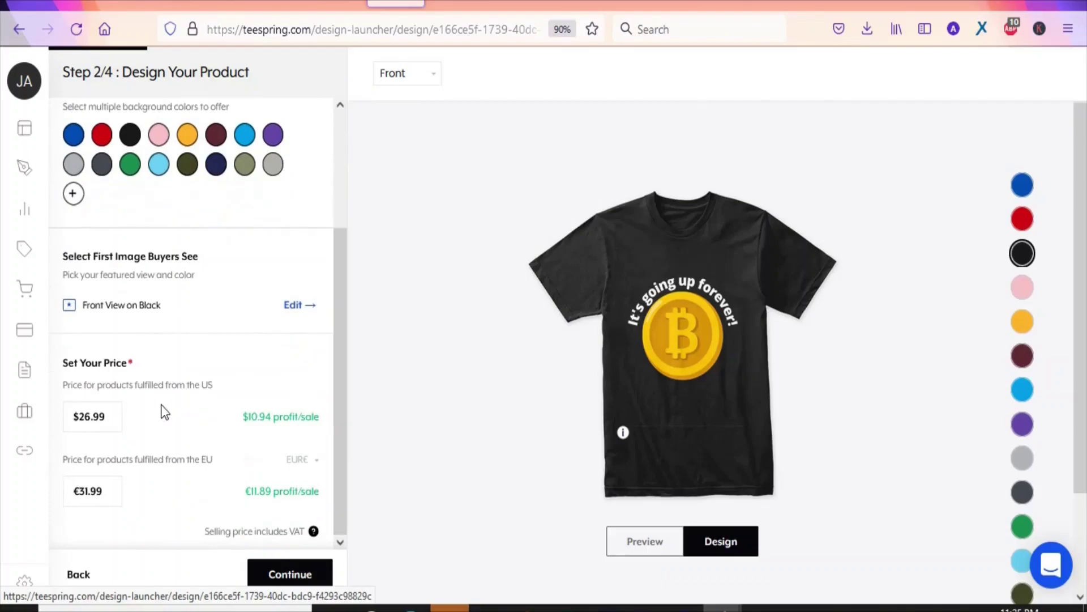
{"action": "mouse_move", "coordinate": [105, 418]}
{"action": "left_mouse_down"}
{"action": "mouse_move", "coordinate": [71, 418]}
{"action": "mouse_move", "coordinate": [104, 419]}
{"action": "left_mouse_up"}
{"action": "left_click", "coordinate": [105, 419]}
{"action": "left_click_drag", "start_coordinate": [252, 415], "coordinate": [328, 417]}
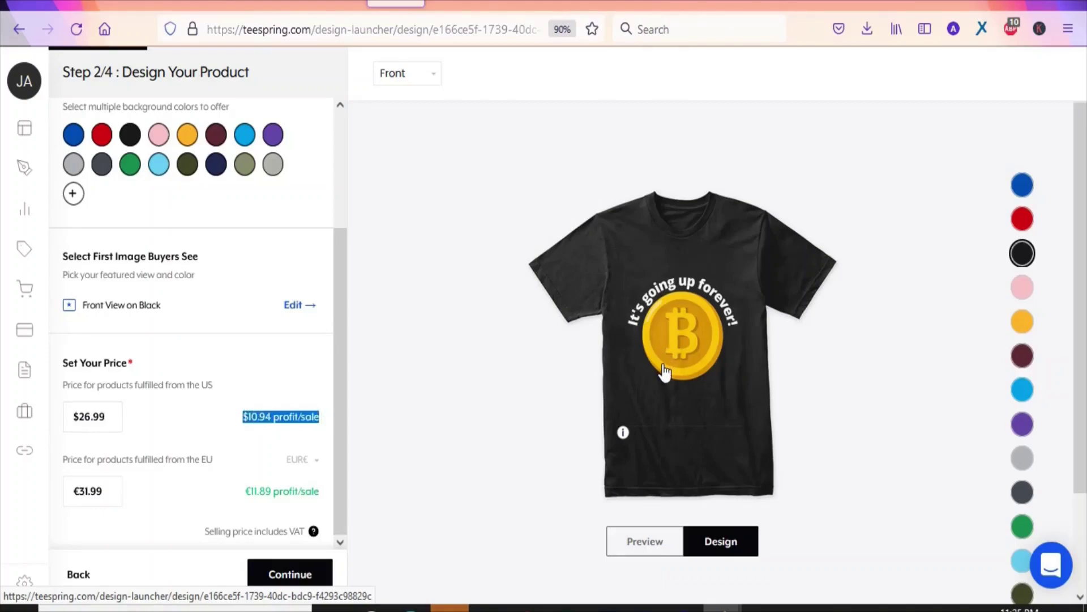
{"action": "left_click", "coordinate": [257, 440]}
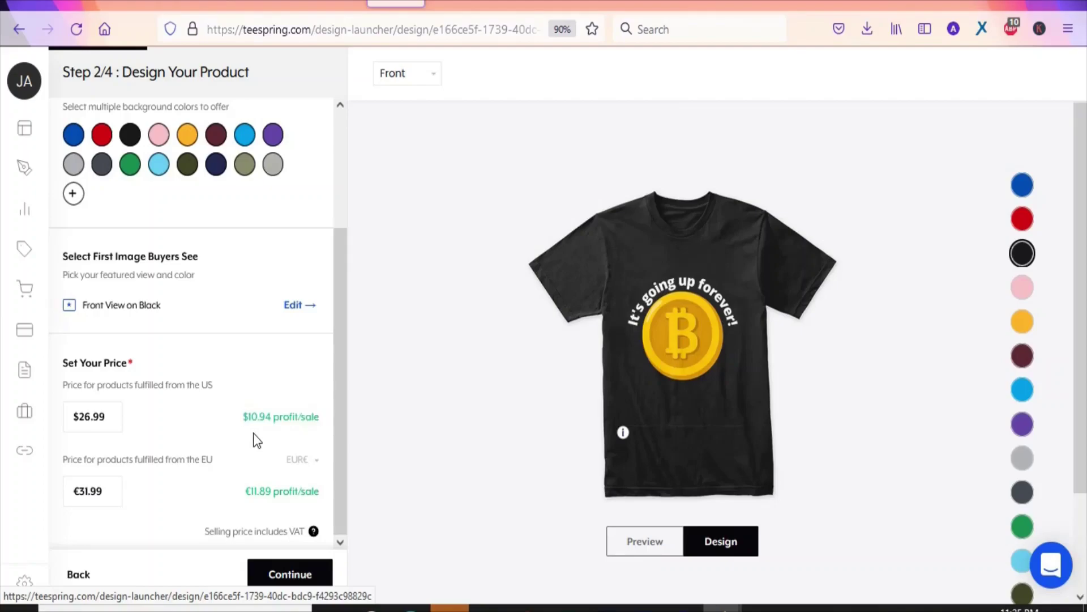
{"action": "left_click_drag", "start_coordinate": [243, 417], "coordinate": [378, 403]}
{"action": "left_click", "coordinate": [387, 399]}
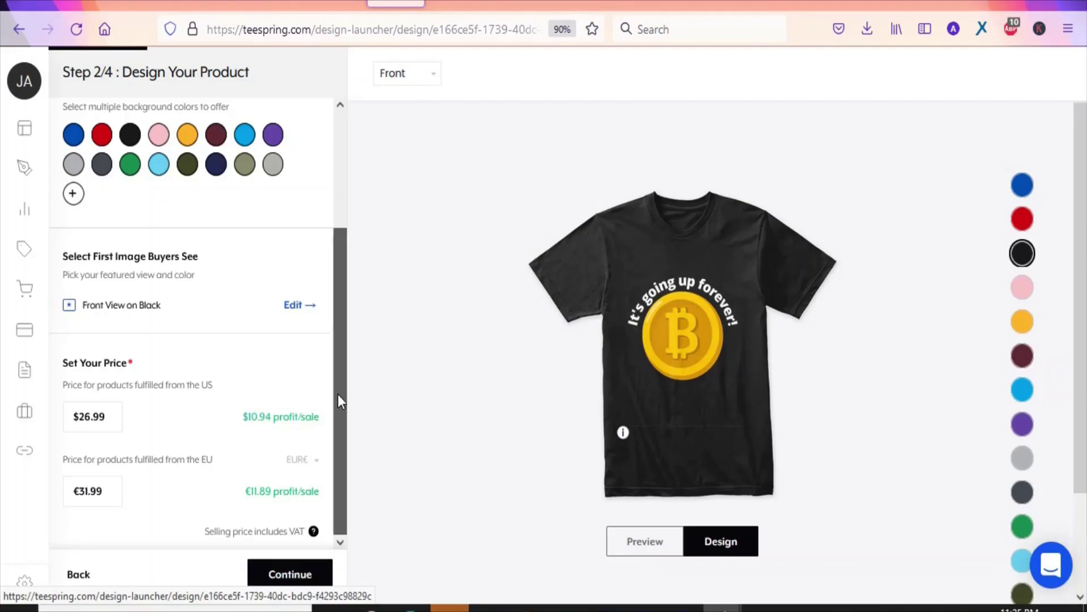
{"action": "left_click_drag", "start_coordinate": [111, 488], "coordinate": [79, 487]}
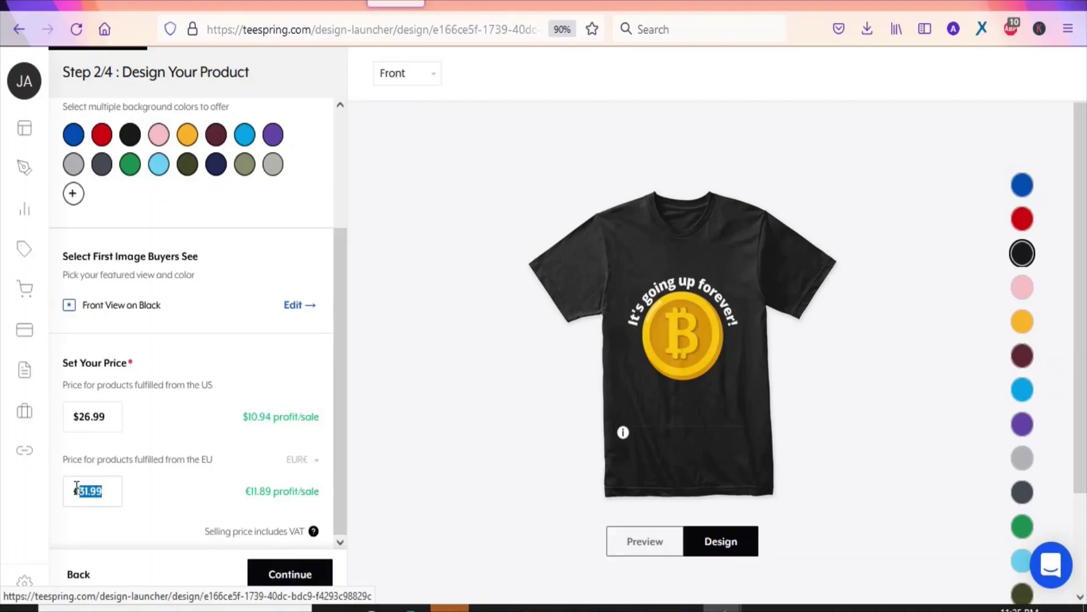
{"action": "left_click", "coordinate": [245, 498]}
{"action": "left_click_drag", "start_coordinate": [274, 486], "coordinate": [290, 486]}
{"action": "left_click", "coordinate": [106, 416]}
{"action": "left_click", "coordinate": [106, 482]}
Continue to the store listing details and title the new listing "Classic bitcoin t-shirt."
{"action": "left_click", "coordinate": [278, 574]}
{"action": "left_click", "coordinate": [278, 573]}
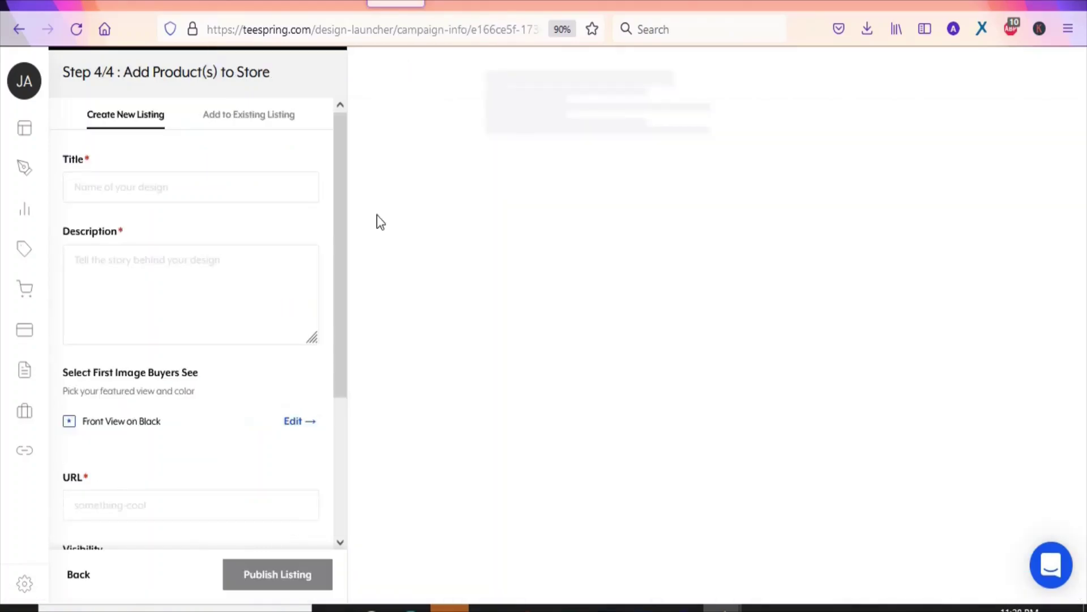
{"action": "left_click", "coordinate": [172, 181]}
{"action": "type", "text": "Classic bi"}
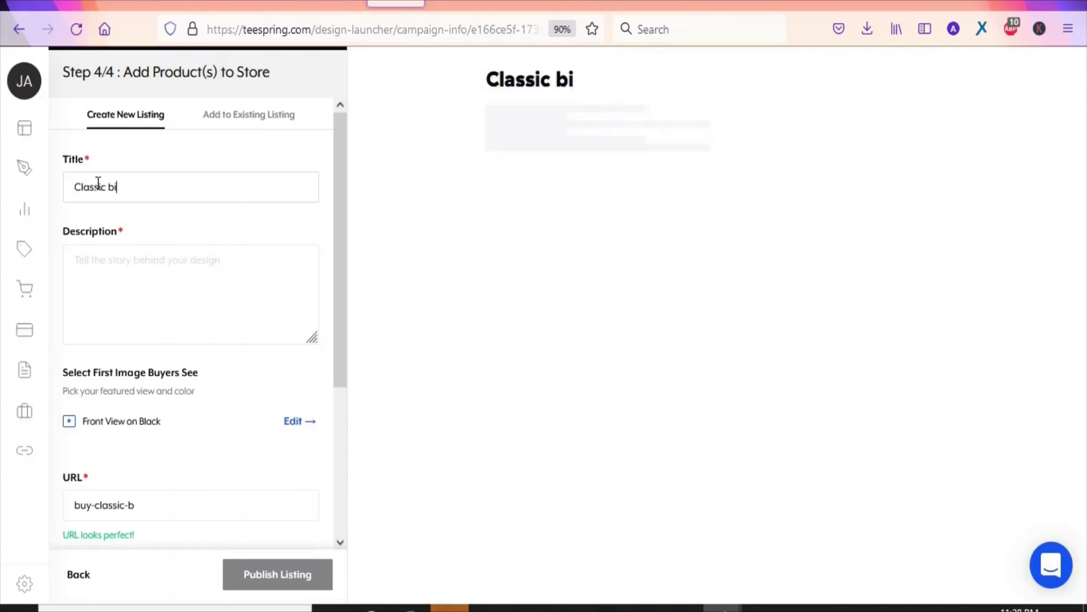
{"action": "type", "text": "tcoin t-shirt"}
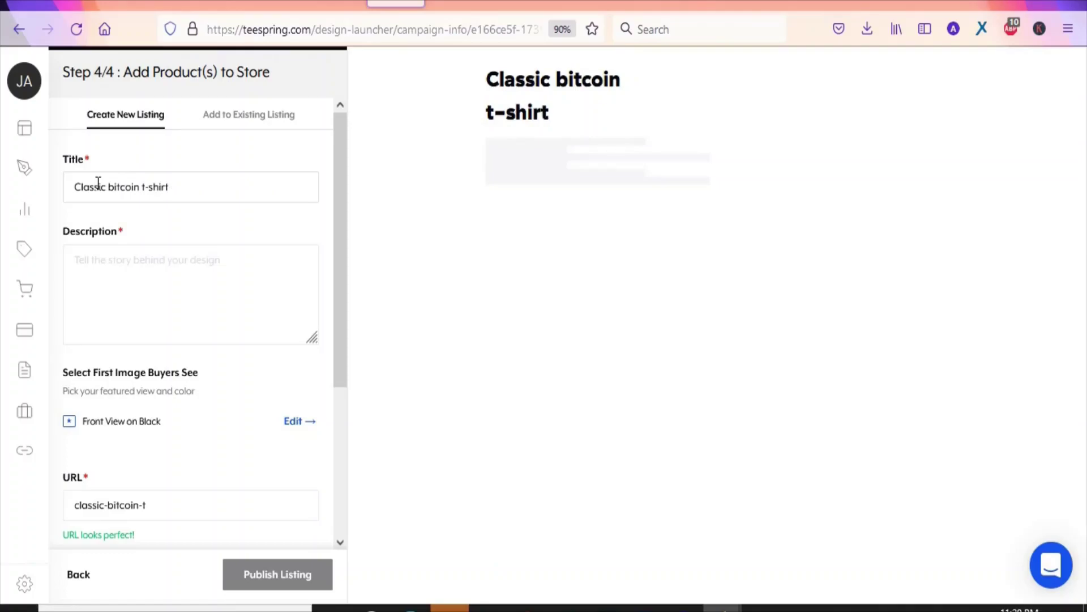
{"action": "type", "text": "."}
Enter "Available worldwide." as the listing description
{"action": "left_click", "coordinate": [205, 279]}
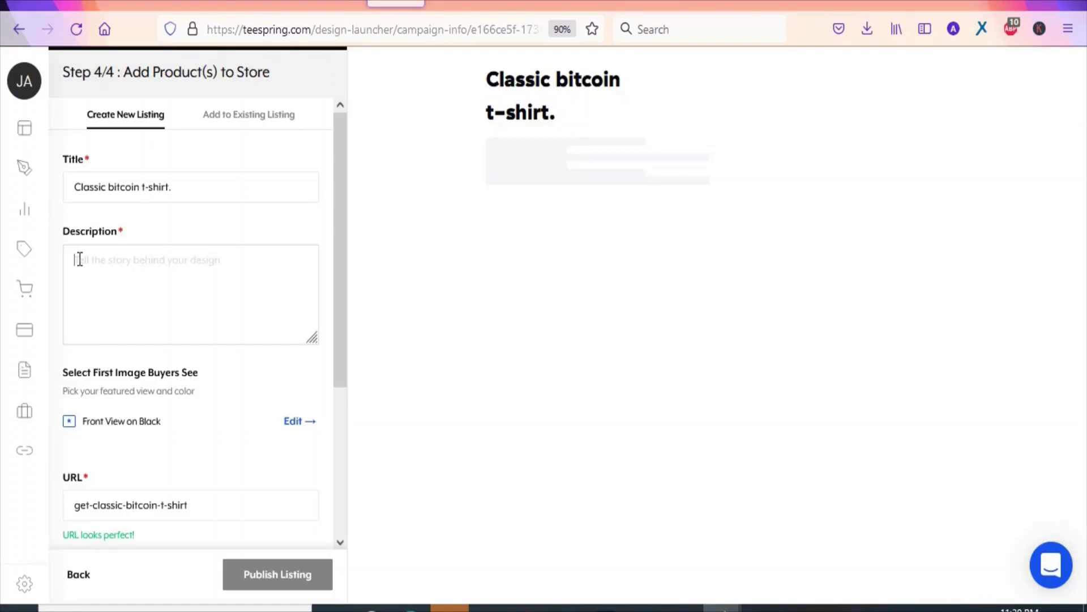
{"action": "type", "text": "Available wo"}
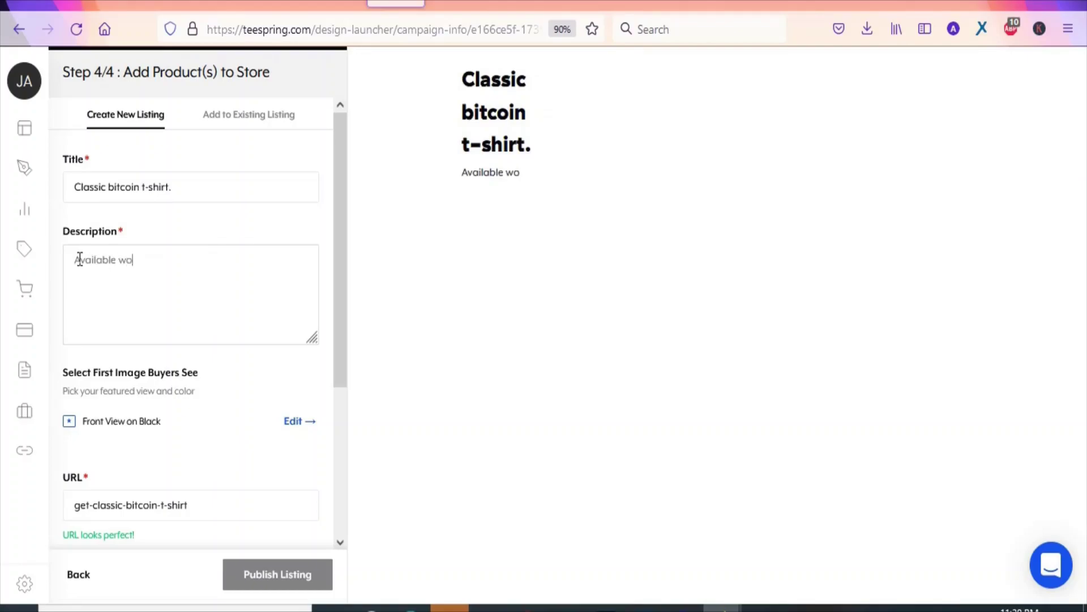
{"action": "type", "text": "rldwide."}
Add the product to the existing Quality Link store and publish the listing
{"action": "scroll", "coordinate": [342, 214], "scroll_direction": "down", "scroll_amount": 4}
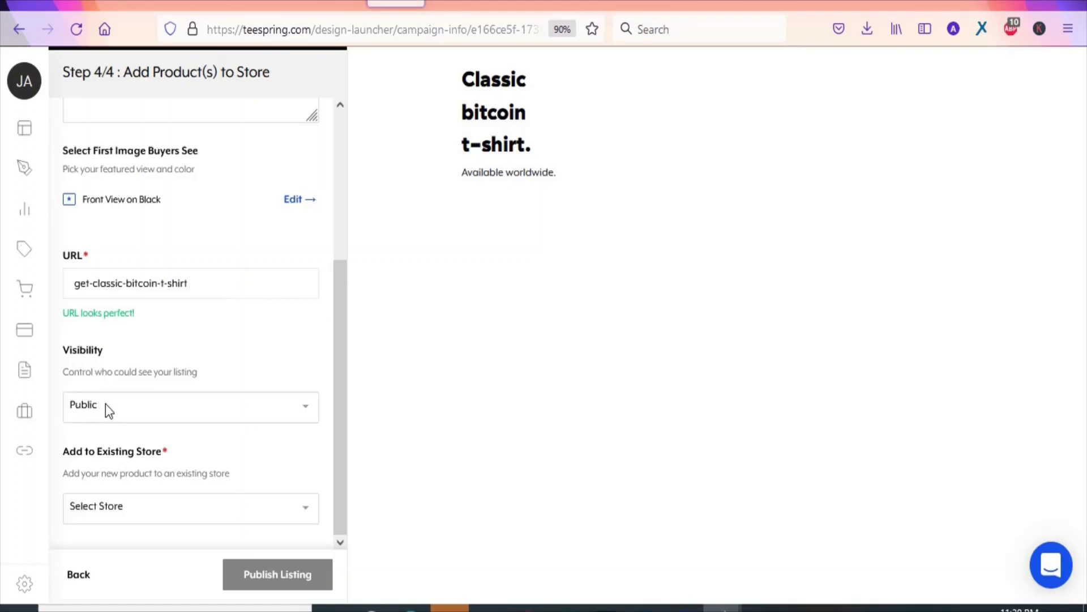
{"action": "left_click", "coordinate": [131, 504]}
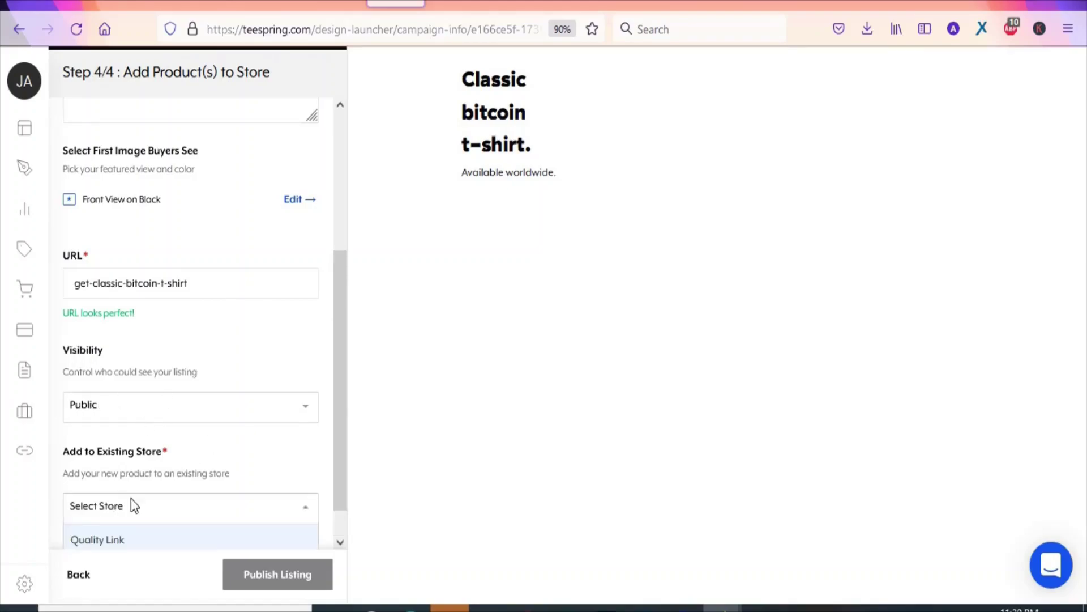
{"action": "left_click", "coordinate": [111, 535]}
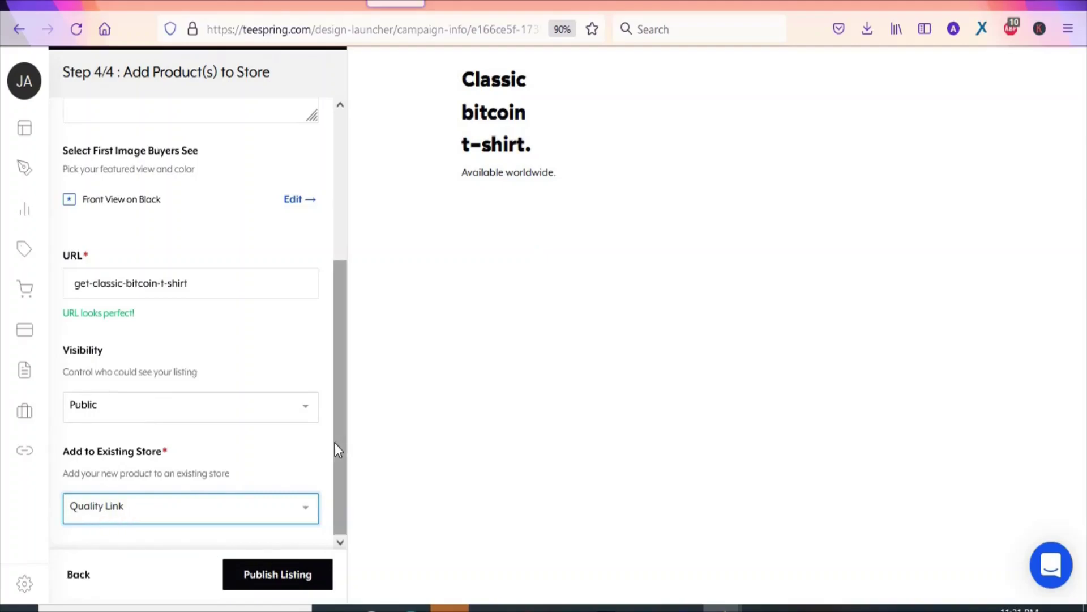
{"action": "left_click", "coordinate": [277, 586]}
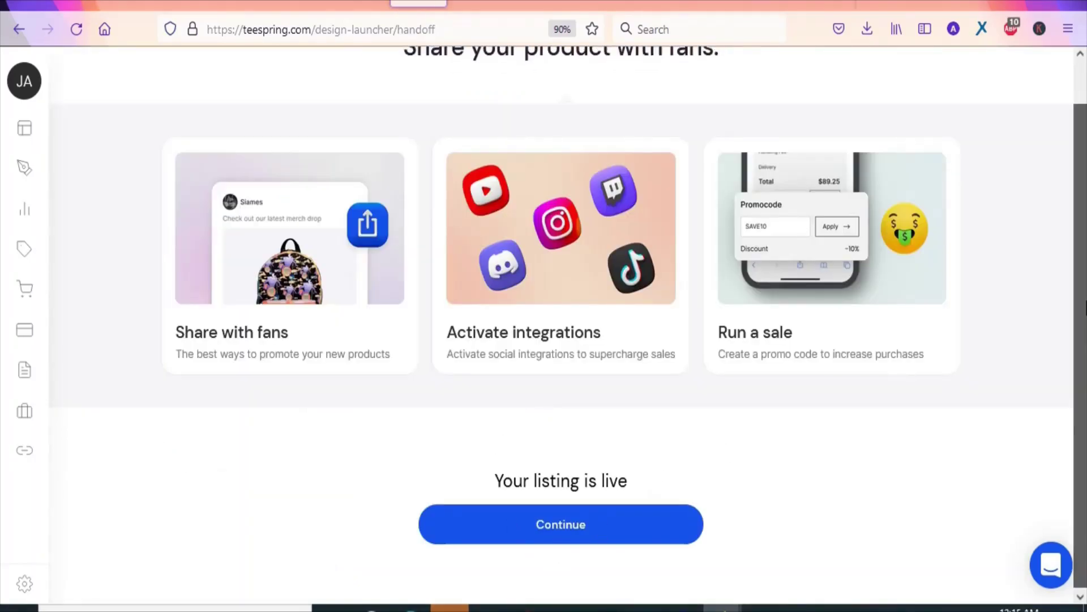
Continue to the live listing page and view the T-shirt in green and red
{"action": "left_click", "coordinate": [577, 530]}
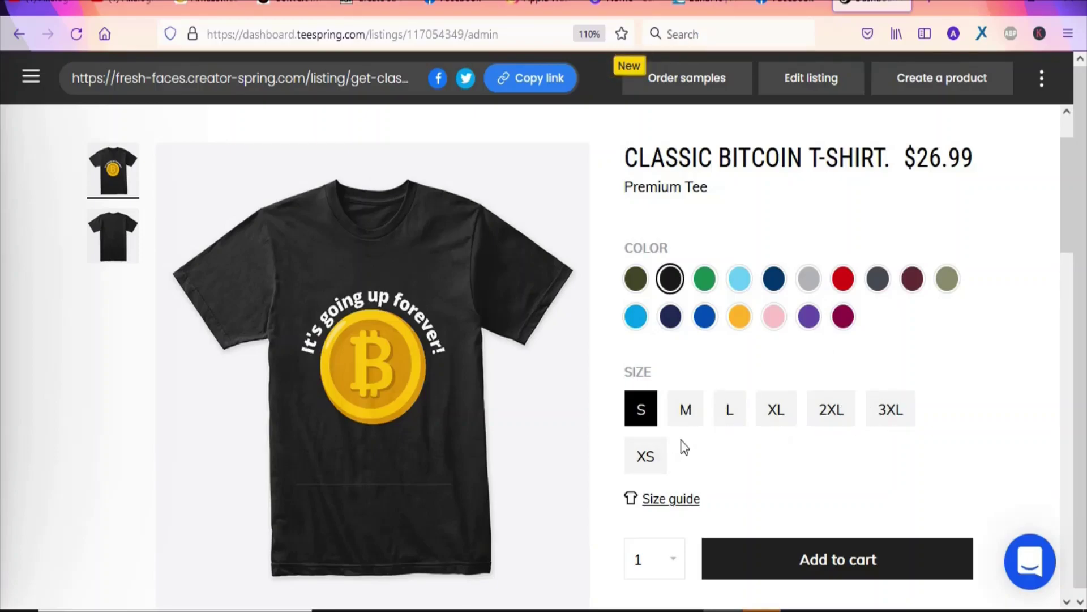
{"action": "left_click", "coordinate": [700, 279]}
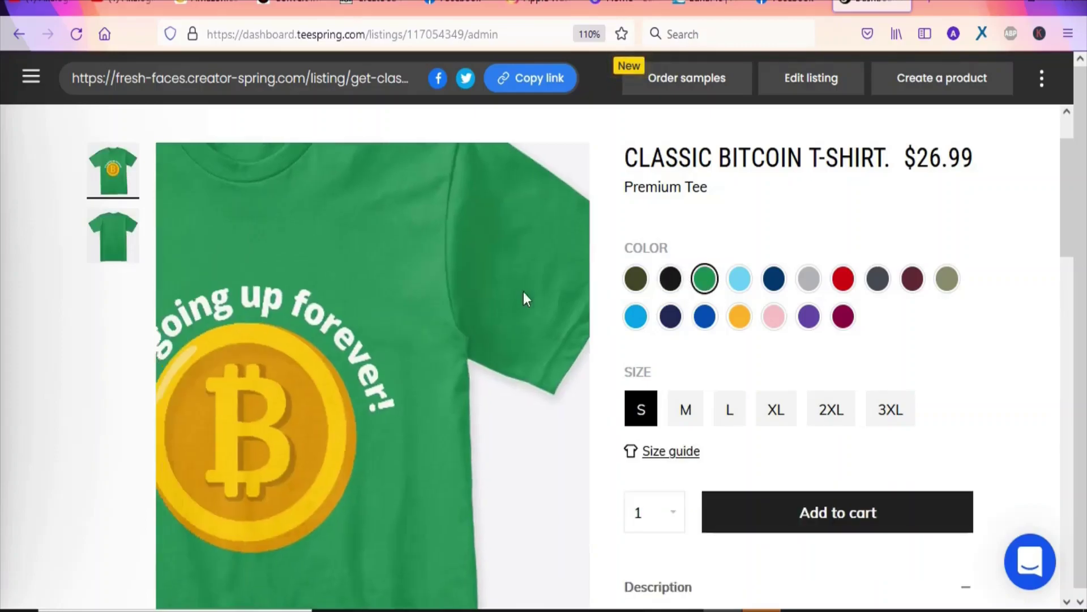
{"action": "left_click", "coordinate": [844, 278]}
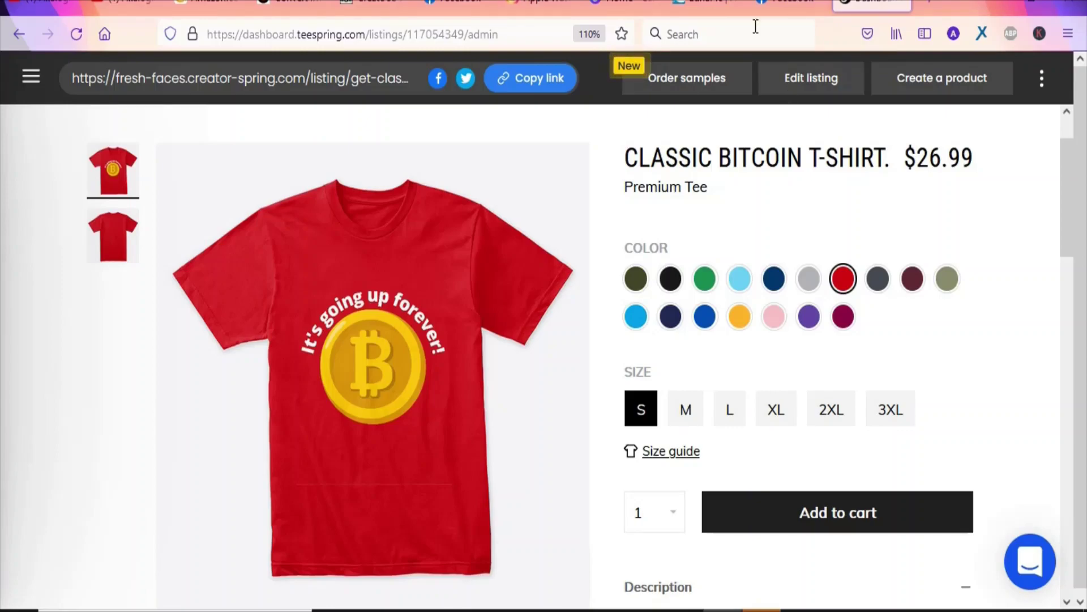
Switch to Facebook, search for "buy and" and open the Buy and sell group
{"action": "left_click", "coordinate": [780, 7]}
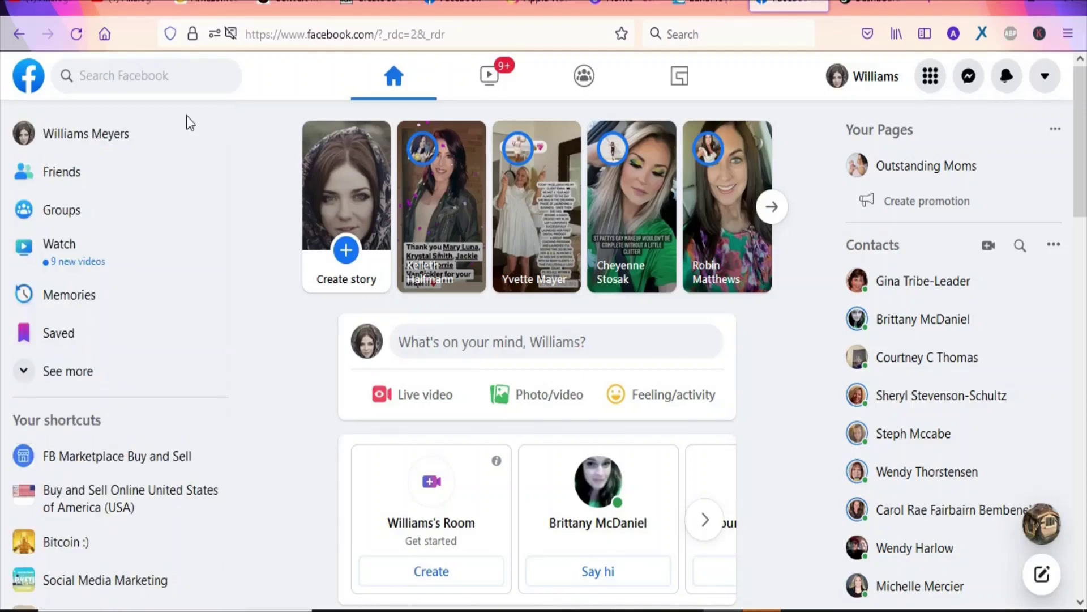
{"action": "left_click", "coordinate": [162, 81]}
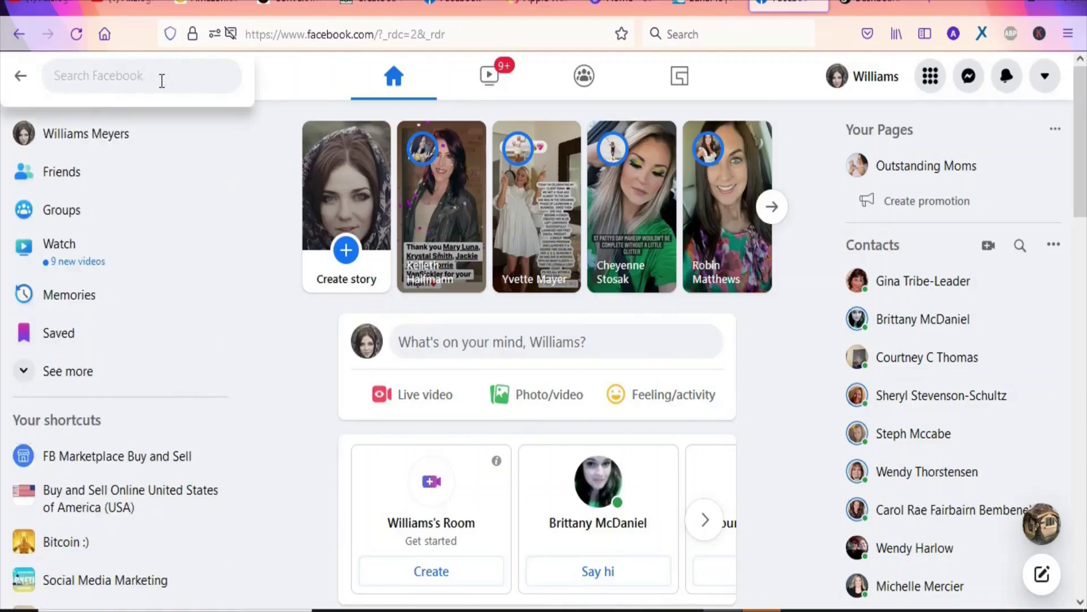
{"action": "type", "text": "buy and"}
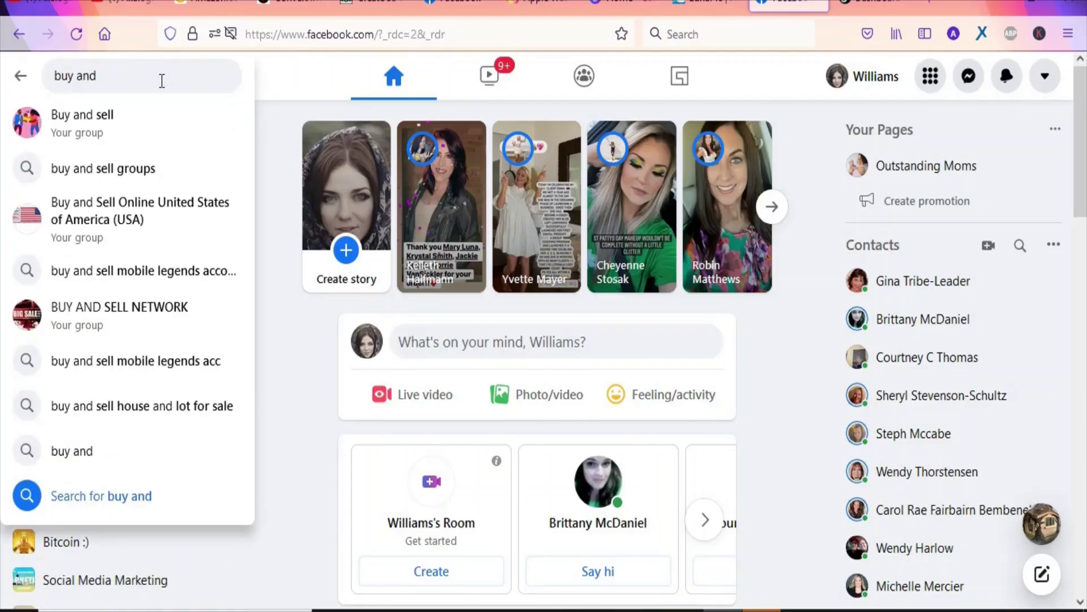
{"action": "left_click", "coordinate": [86, 121]}
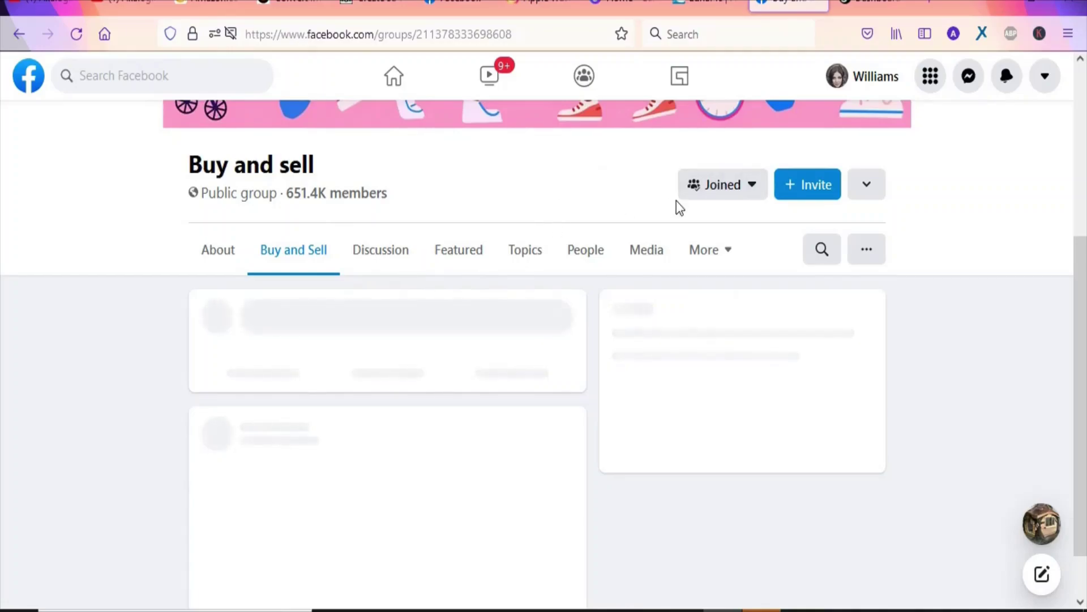
Look through the list of joined groups and return to the Buy and sell group
{"action": "left_click", "coordinate": [587, 84]}
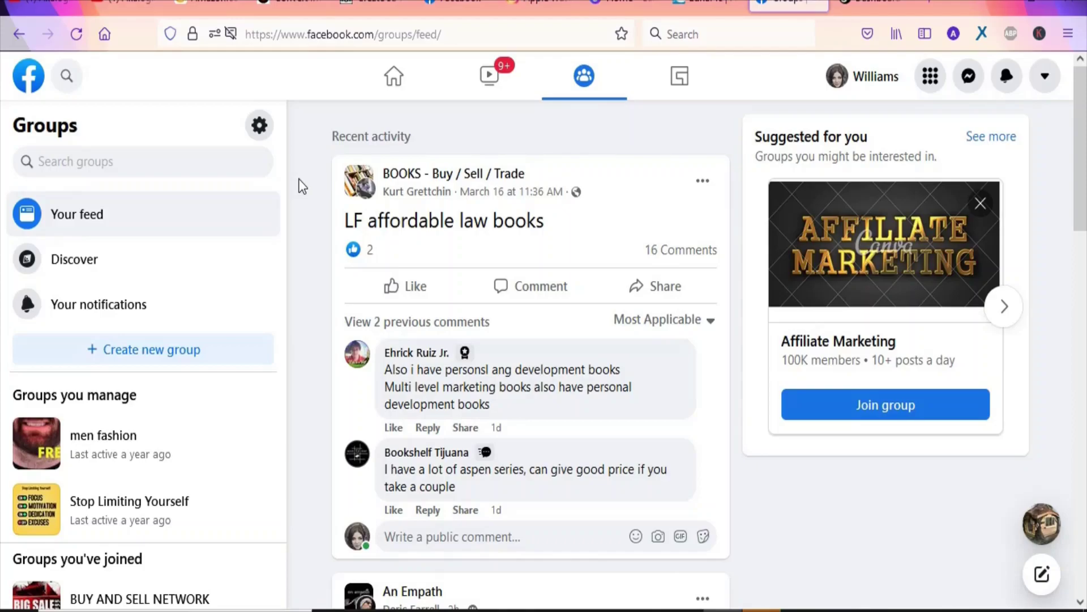
{"action": "scroll", "coordinate": [279, 338], "scroll_direction": "down", "scroll_amount": 6}
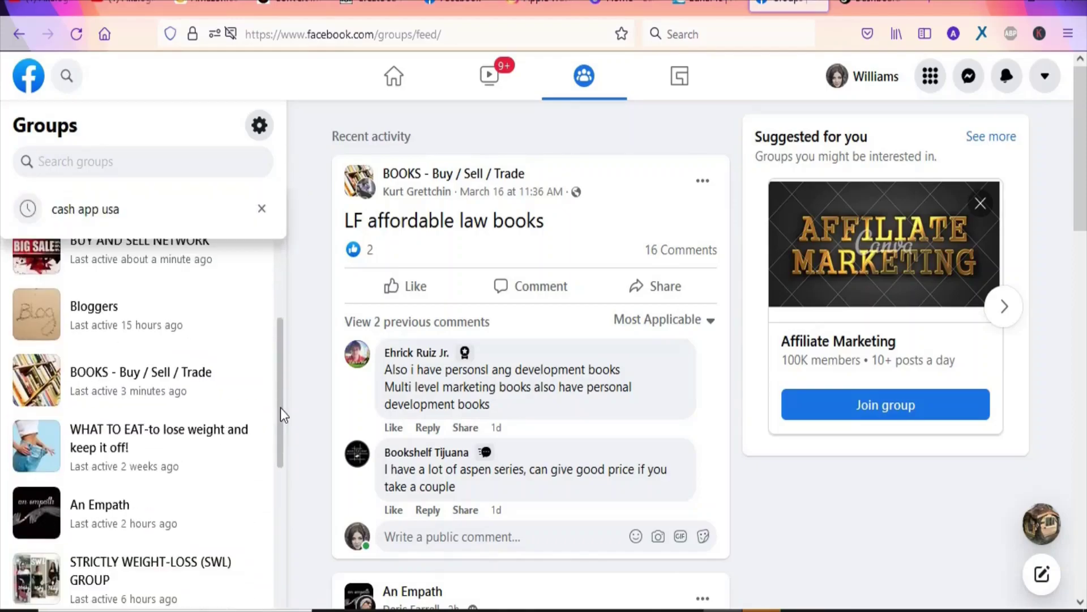
{"action": "left_click_drag", "start_coordinate": [280, 407], "coordinate": [280, 418]}
{"action": "left_click", "coordinate": [235, 226]}
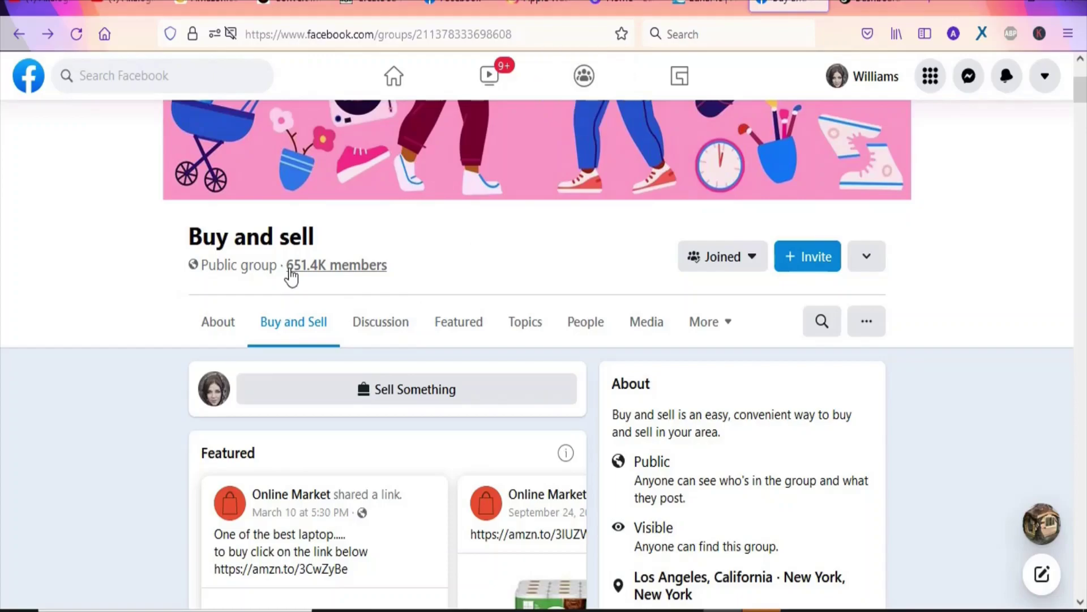
Browse the posts in the Buy and sell group and start a new Item for Sale listing
{"action": "scroll", "coordinate": [395, 260], "scroll_direction": "down", "scroll_amount": 10}
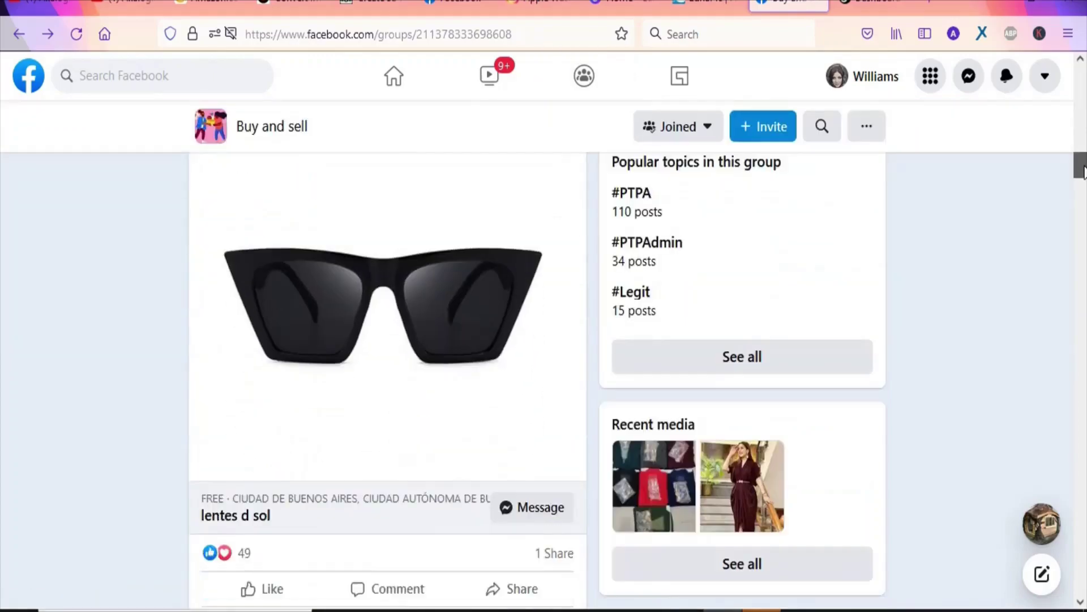
{"action": "scroll", "coordinate": [395, 340], "scroll_direction": "down", "scroll_amount": 10}
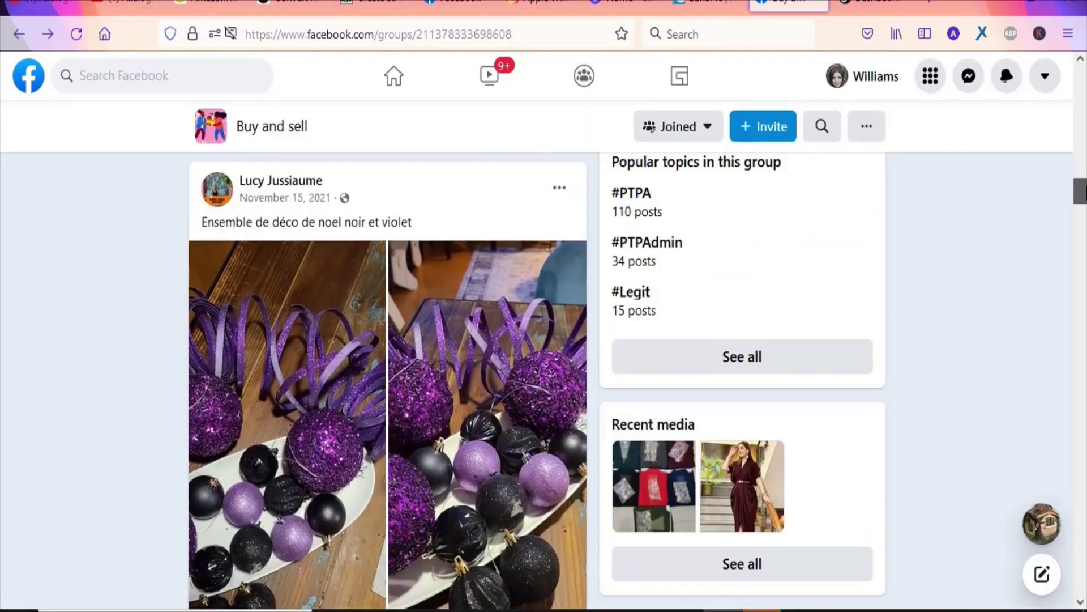
{"action": "left_click_drag", "start_coordinate": [1083, 214], "coordinate": [1084, 99]}
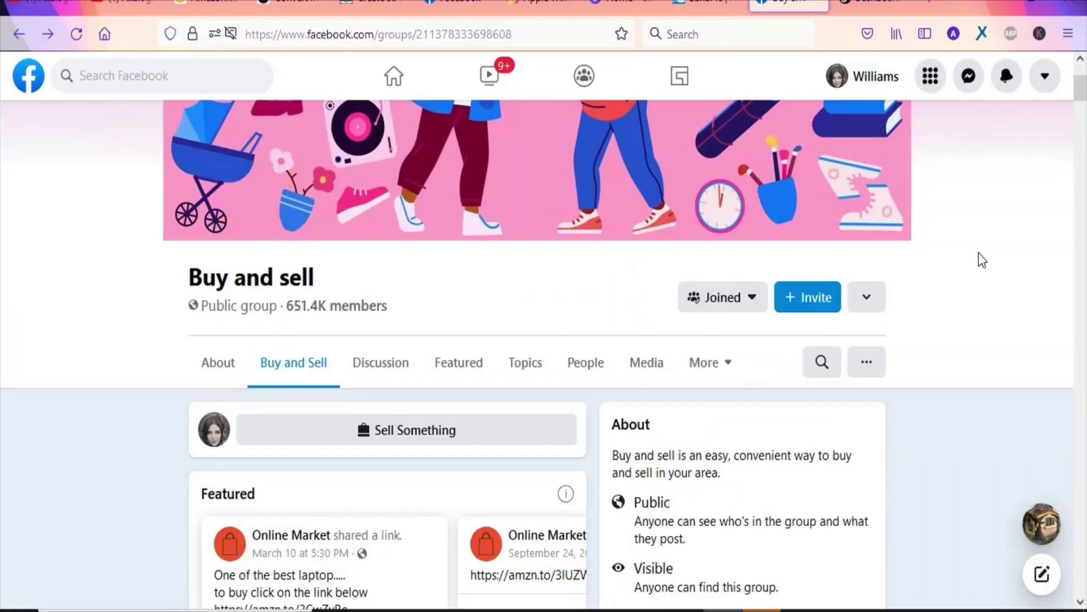
{"action": "left_click", "coordinate": [386, 438]}
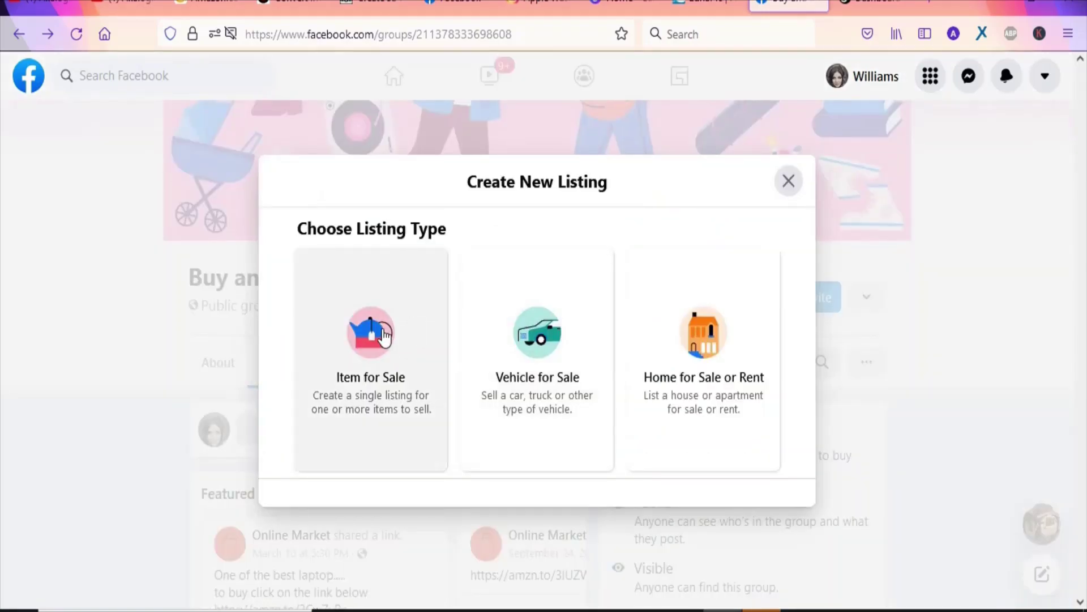
{"action": "left_click", "coordinate": [384, 335]}
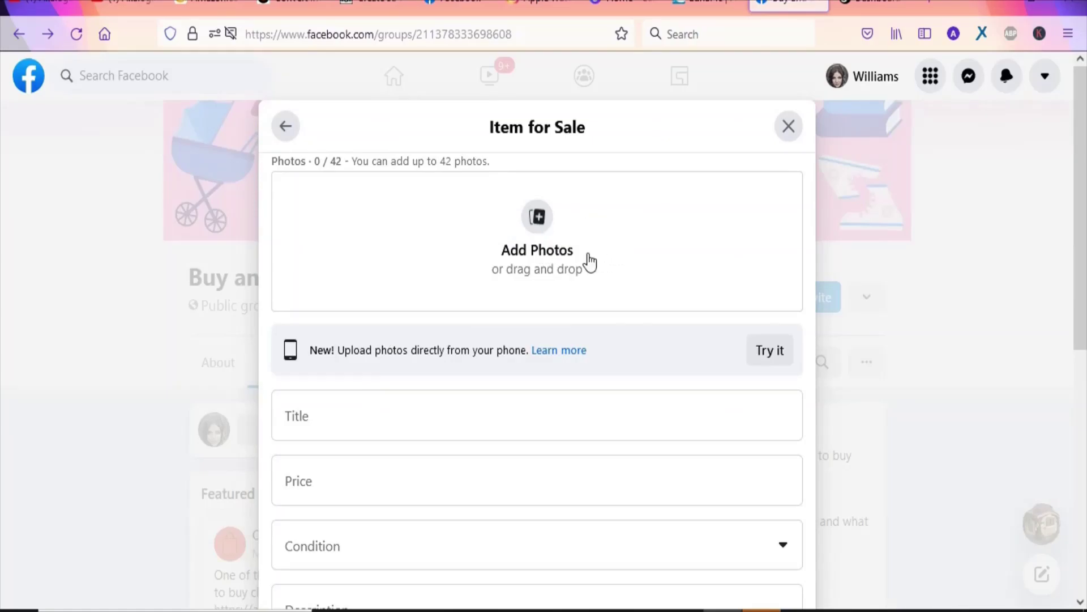
Switch to the Teespring listing and save the red T-shirt picture as JPEG image 800 in Downloads
{"action": "left_click", "coordinate": [851, 8]}
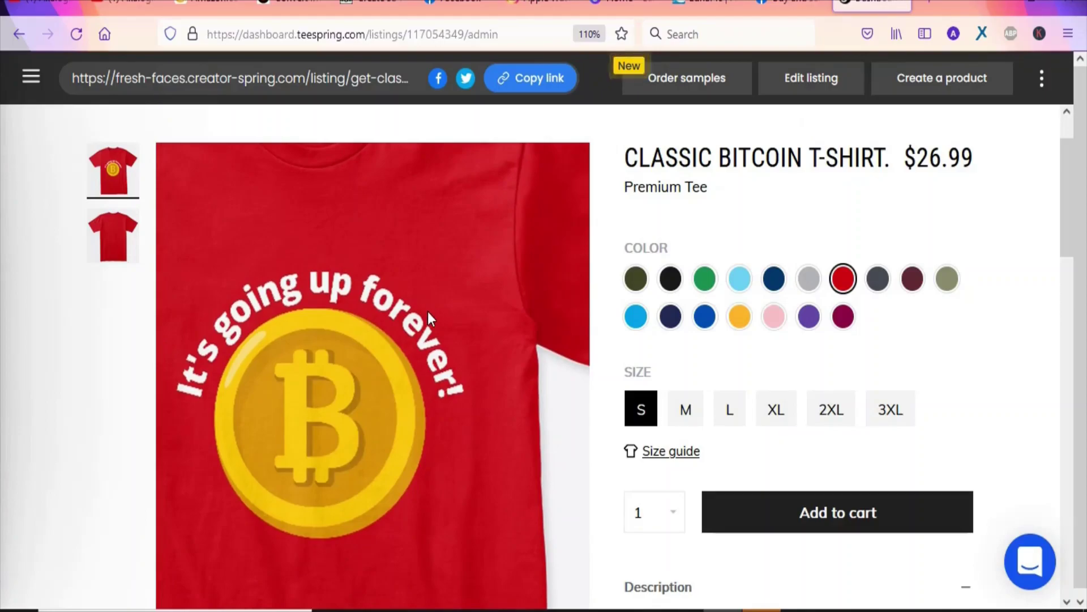
{"action": "right_click", "coordinate": [428, 311]}
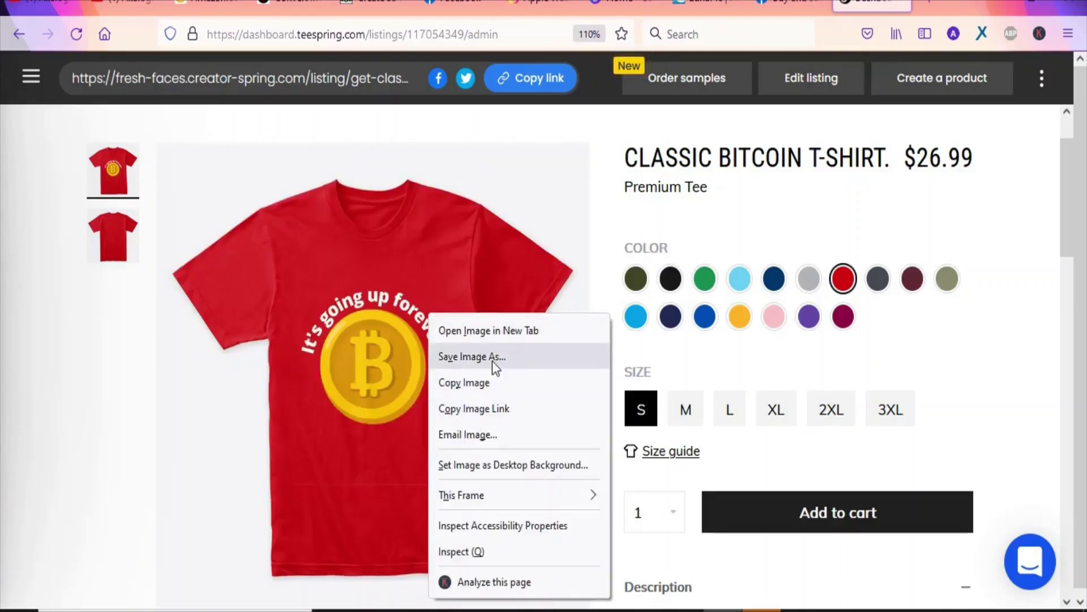
{"action": "left_click", "coordinate": [495, 358]}
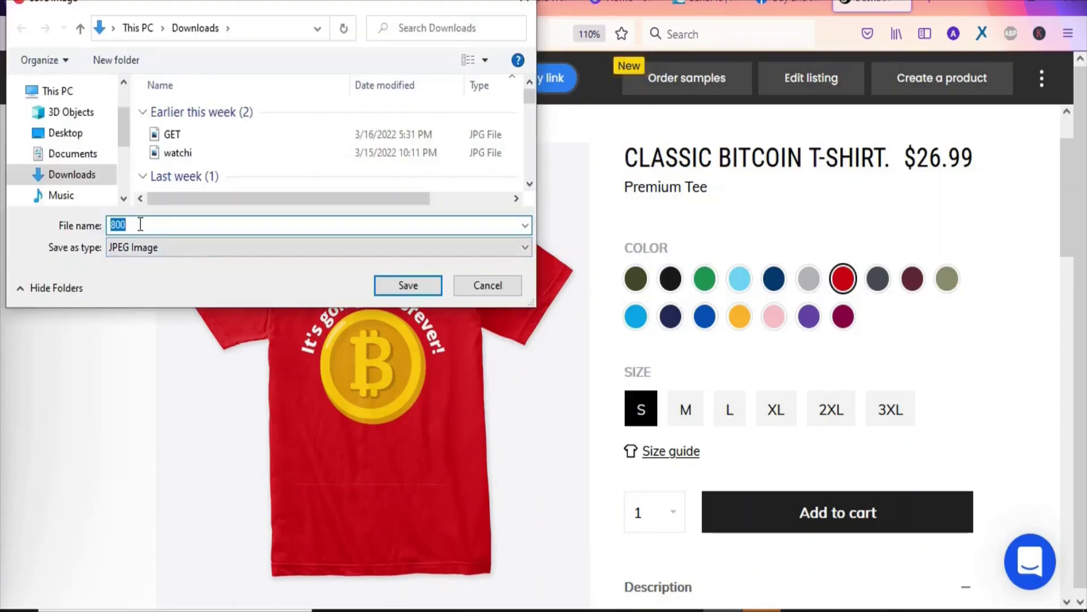
{"action": "left_click", "coordinate": [405, 285]}
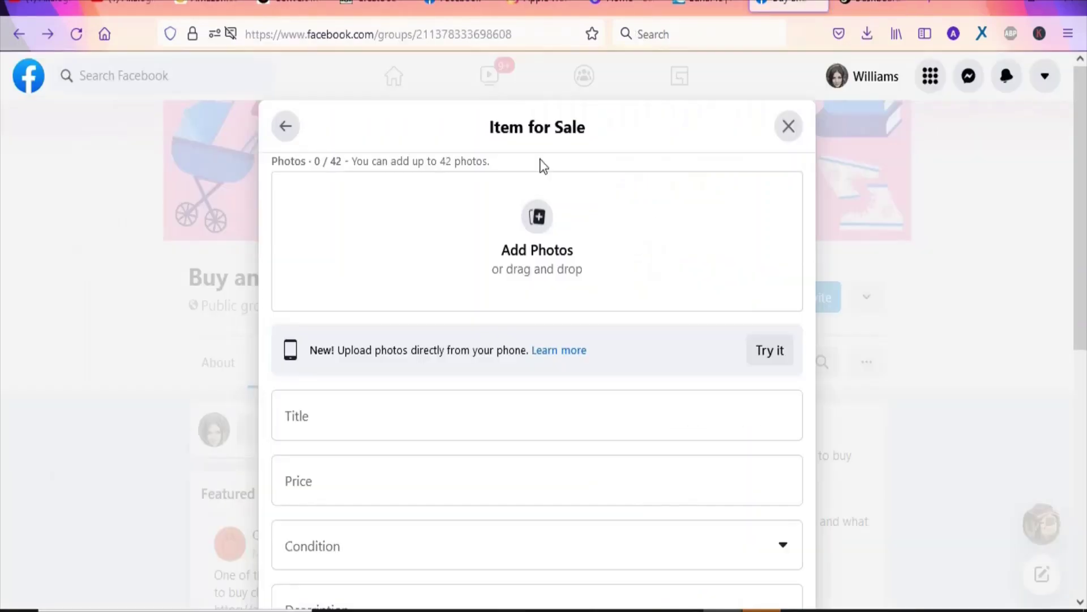
Add the saved T-shirt pictures 80 and 800 from Downloads to the Facebook item's photos
{"action": "left_click", "coordinate": [539, 220]}
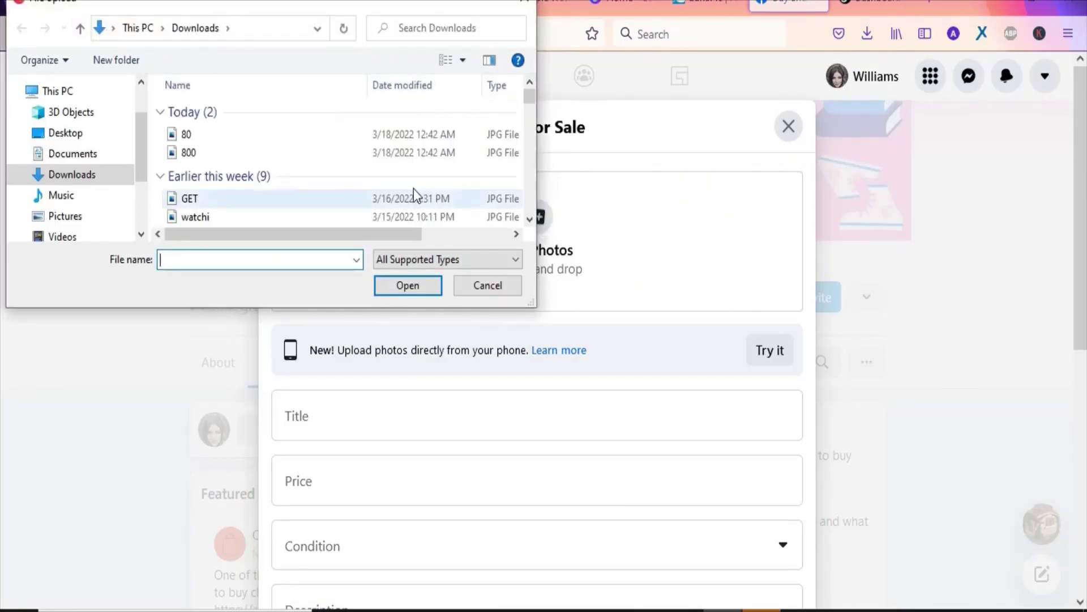
{"action": "left_click", "coordinate": [412, 135]}
{"action": "left_click", "coordinate": [422, 289]}
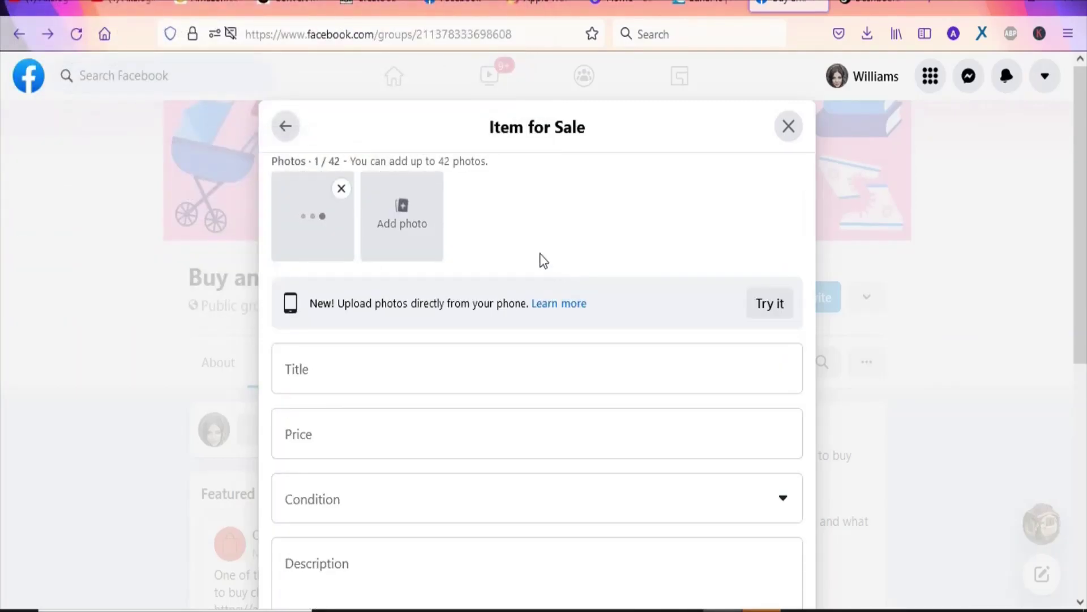
{"action": "left_click", "coordinate": [404, 211]}
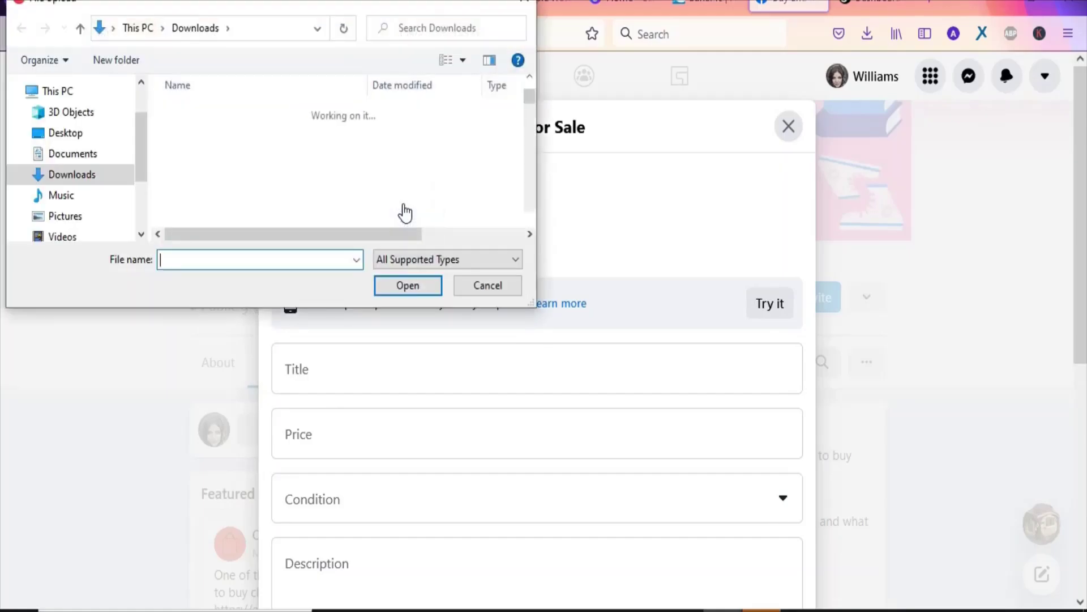
{"action": "left_click", "coordinate": [331, 152]}
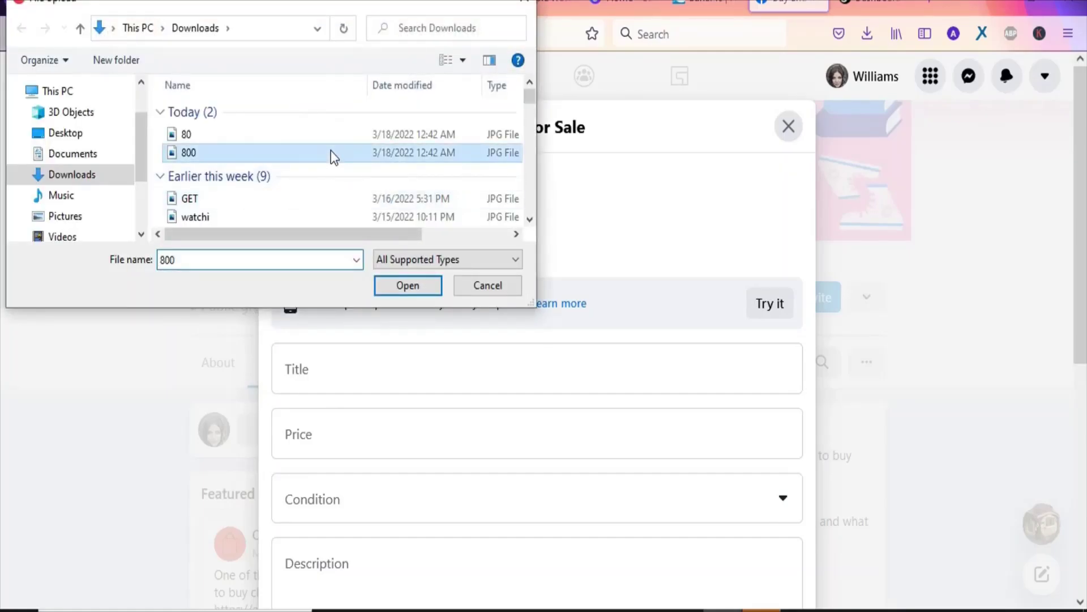
{"action": "left_click", "coordinate": [413, 283]}
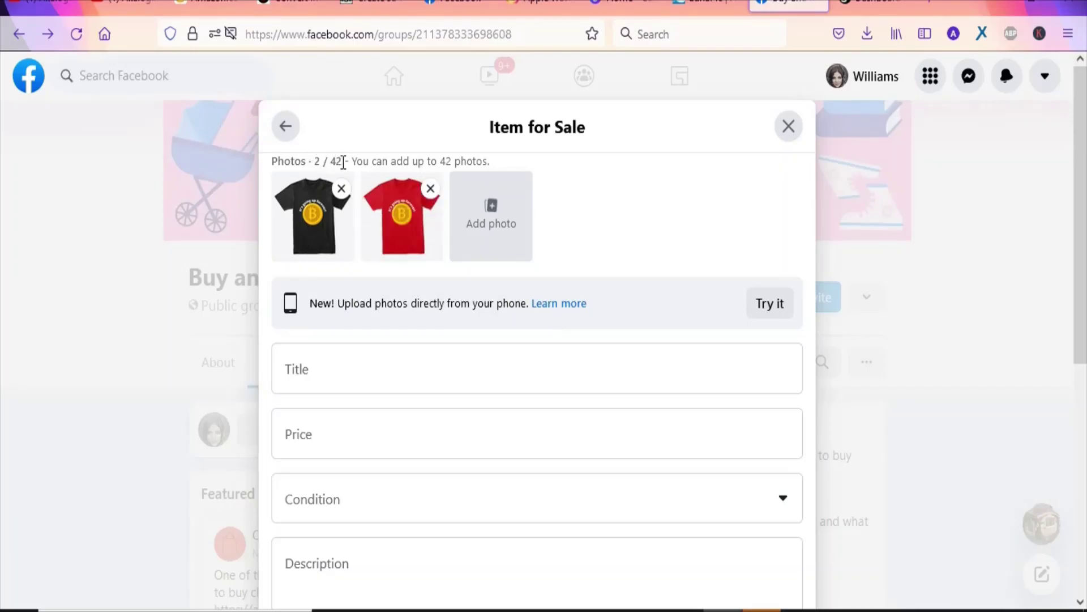
On the Teespring listing, show the T-shirt in navy and save its picture to Downloads
{"action": "key", "text": "ctrl+Tab"}
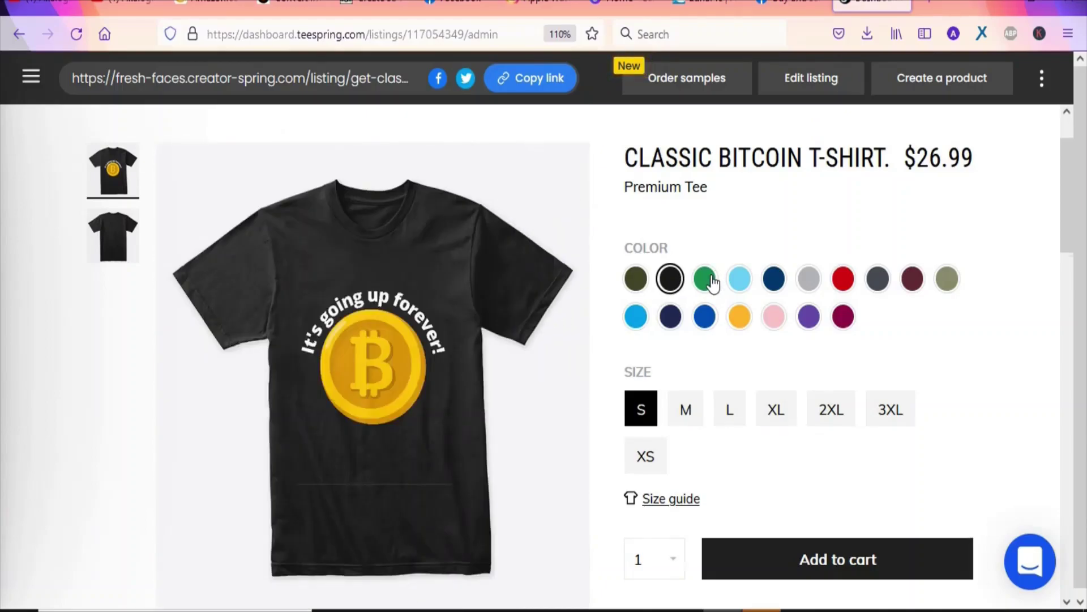
{"action": "left_click", "coordinate": [711, 280]}
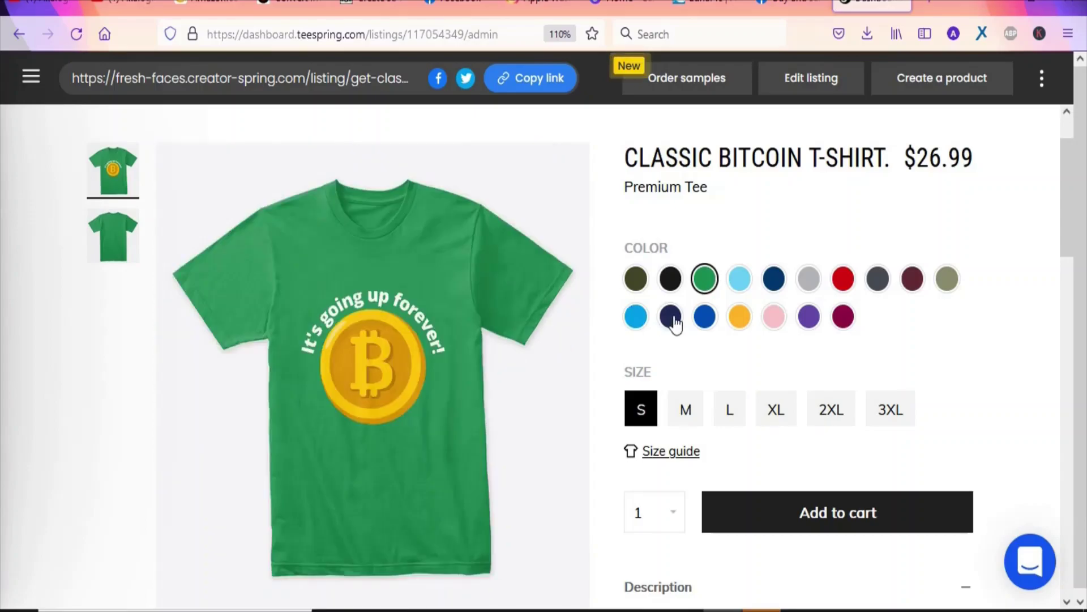
{"action": "left_click", "coordinate": [674, 320]}
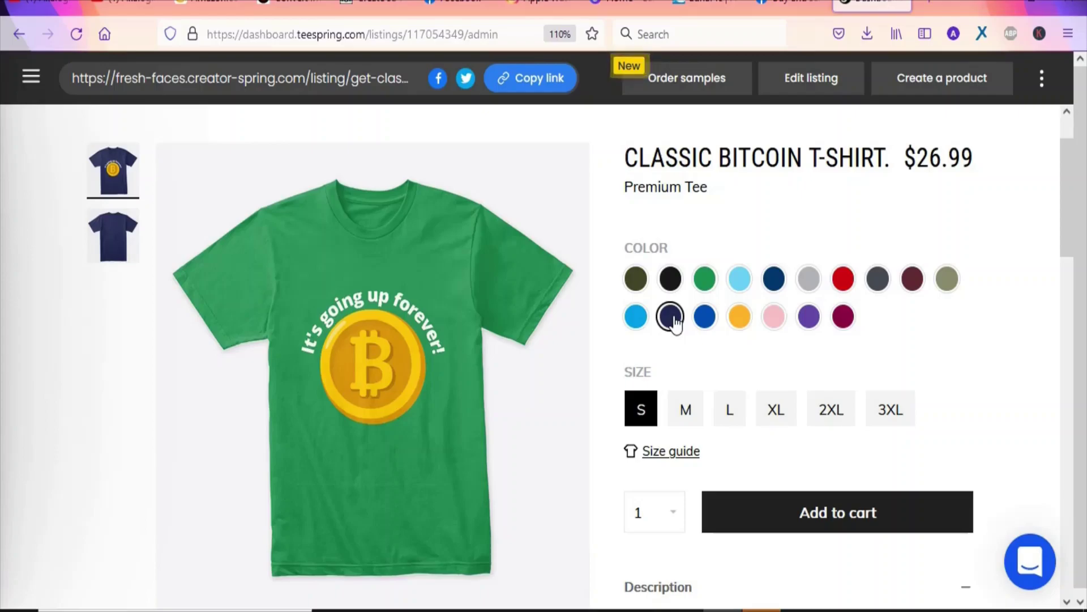
{"action": "left_click", "coordinate": [672, 318]}
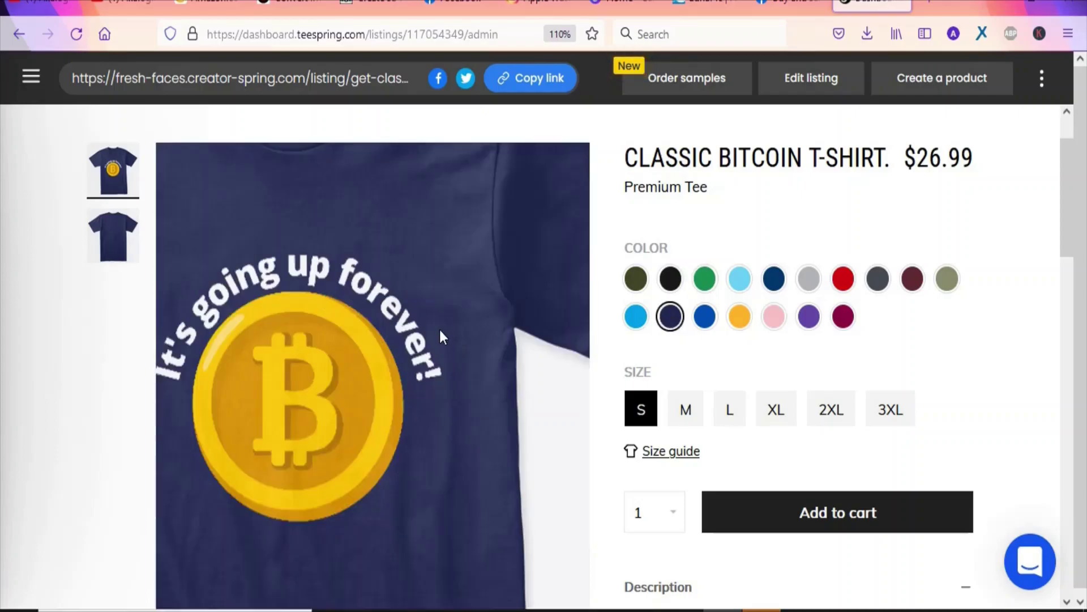
{"action": "right_click", "coordinate": [434, 330]}
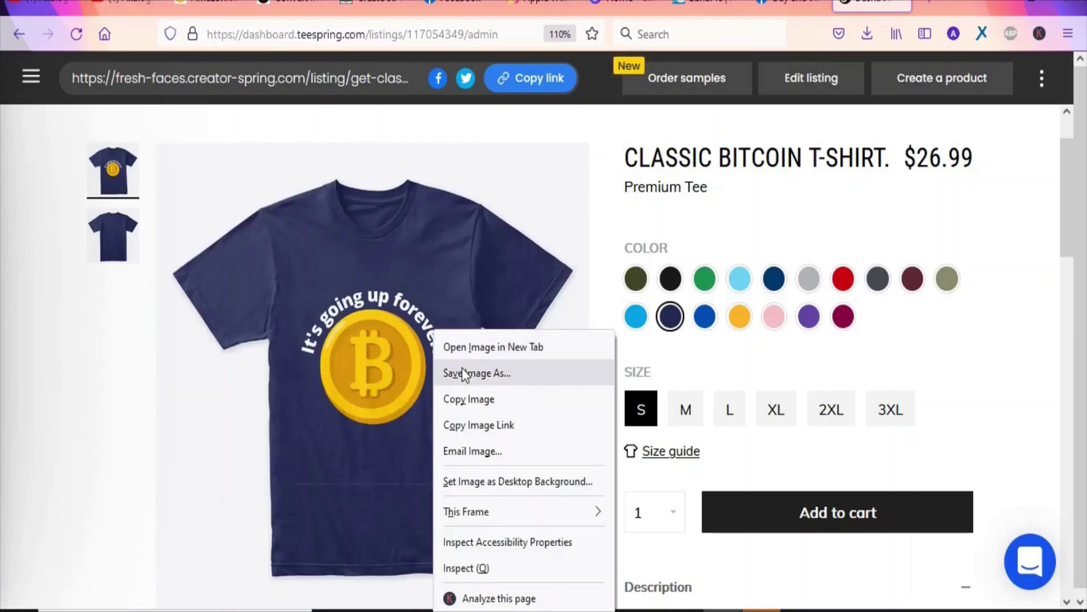
{"action": "left_click", "coordinate": [463, 373]}
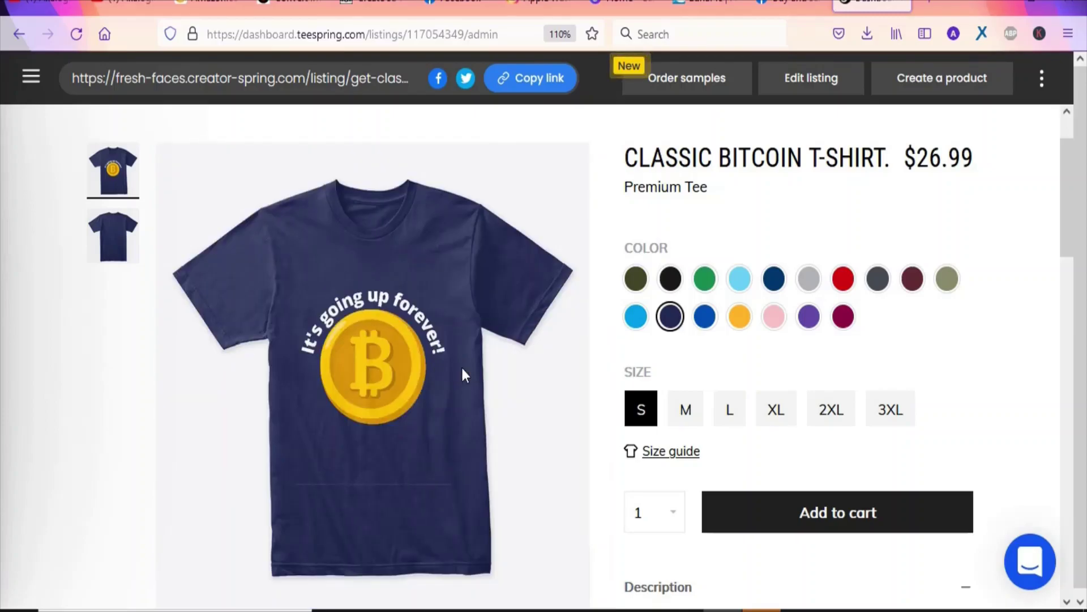
Return to the Facebook sale form and add picture 8, the navy T-shirt, as a photo
{"action": "left_click", "coordinate": [797, 3]}
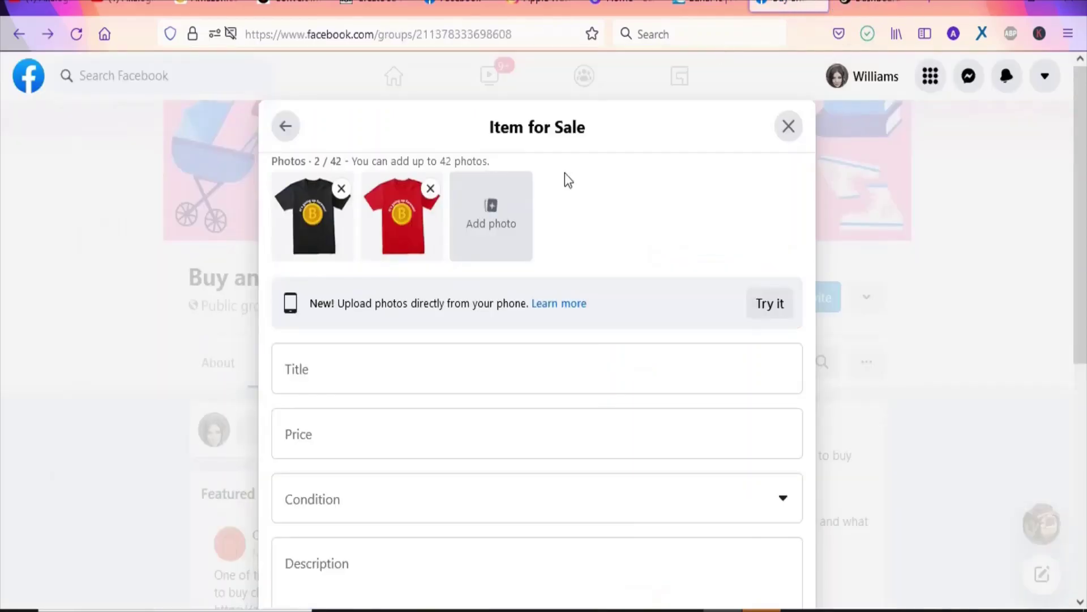
{"action": "left_click", "coordinate": [481, 219]}
{"action": "left_click", "coordinate": [496, 135]}
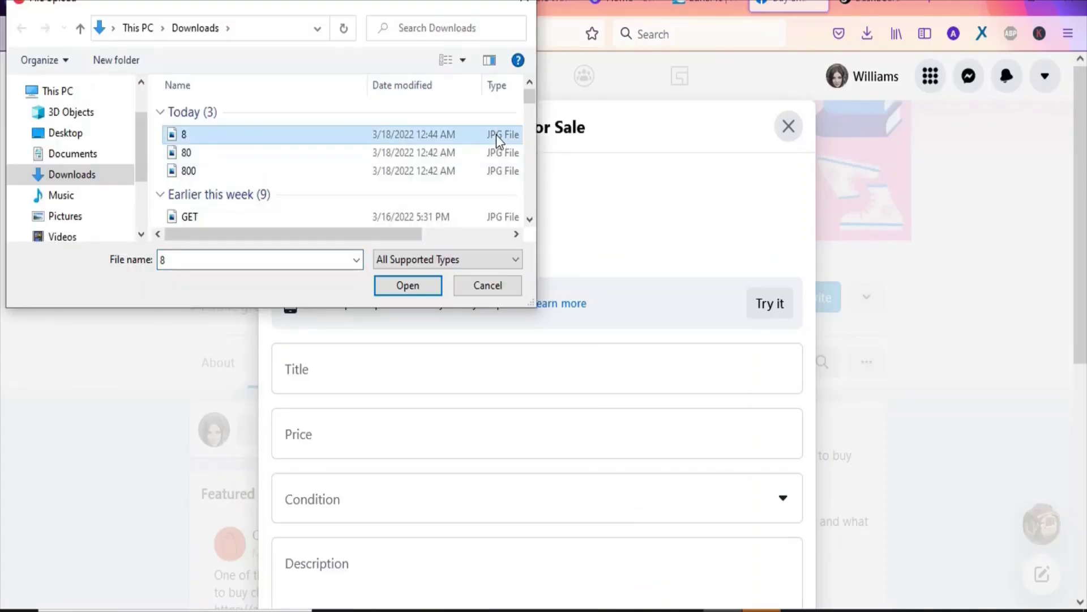
{"action": "left_click", "coordinate": [408, 287]}
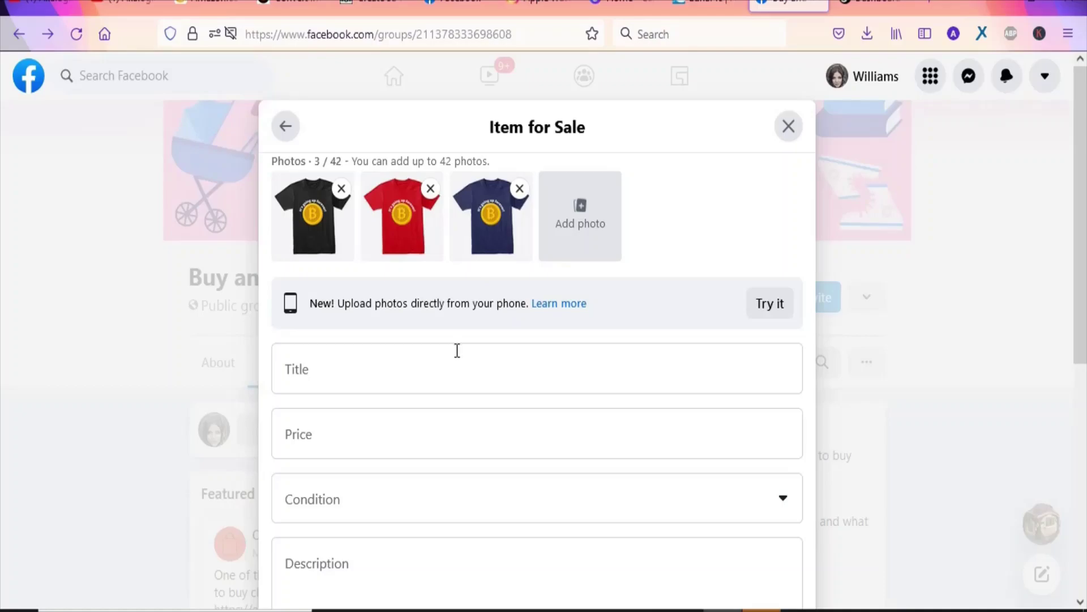
Copy the product title from Teespring and paste "Classic Bitcoin t-shirt." as the Facebook item's title
{"action": "left_click", "coordinate": [342, 374]}
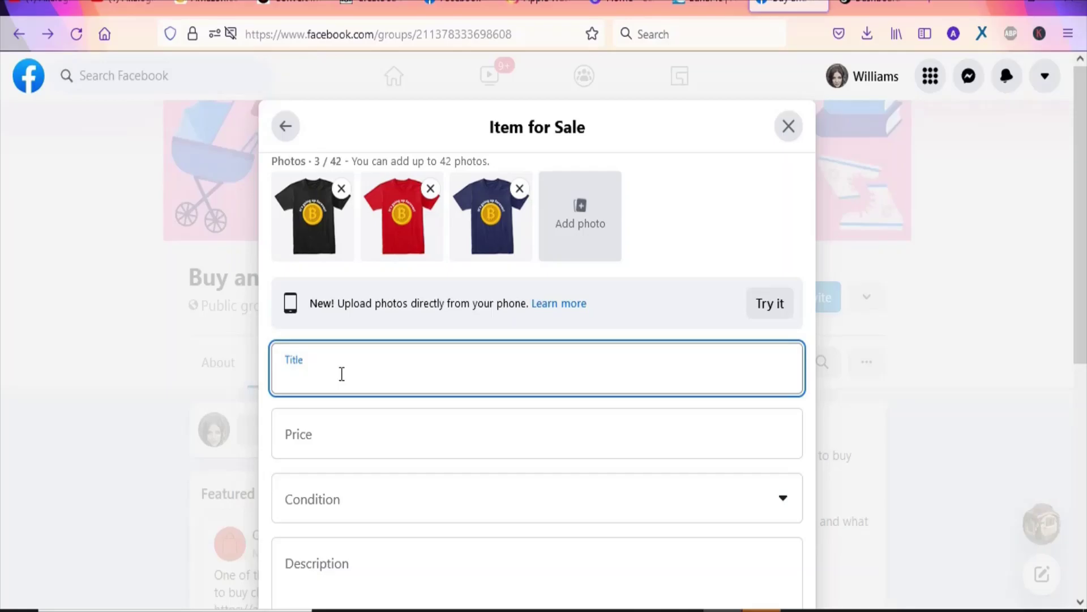
{"action": "left_click", "coordinate": [872, 7]}
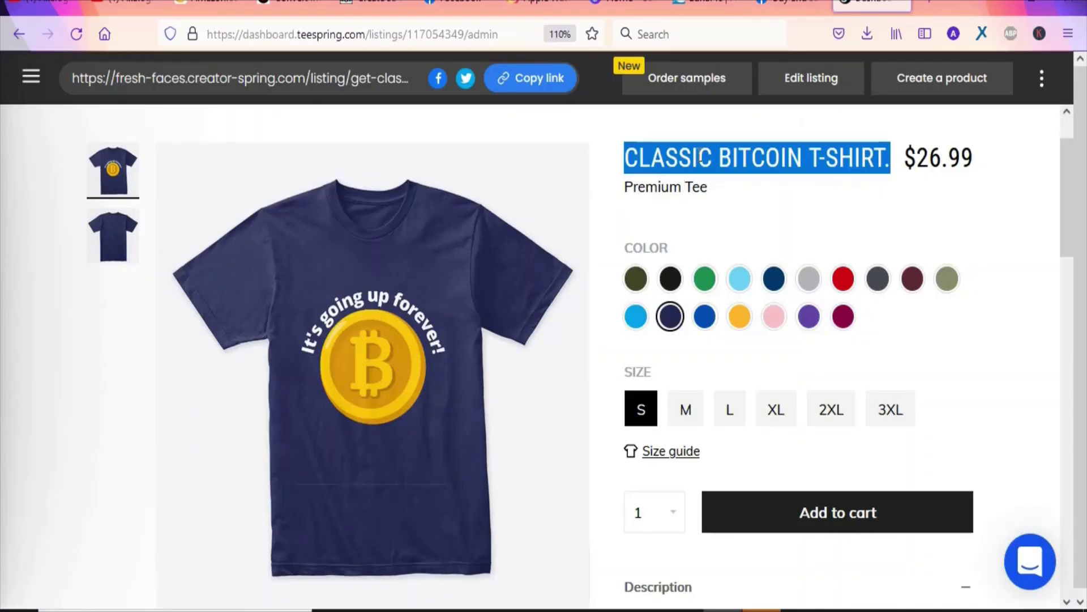
{"action": "left_click", "coordinate": [788, 7]}
{"action": "left_click", "coordinate": [396, 372]}
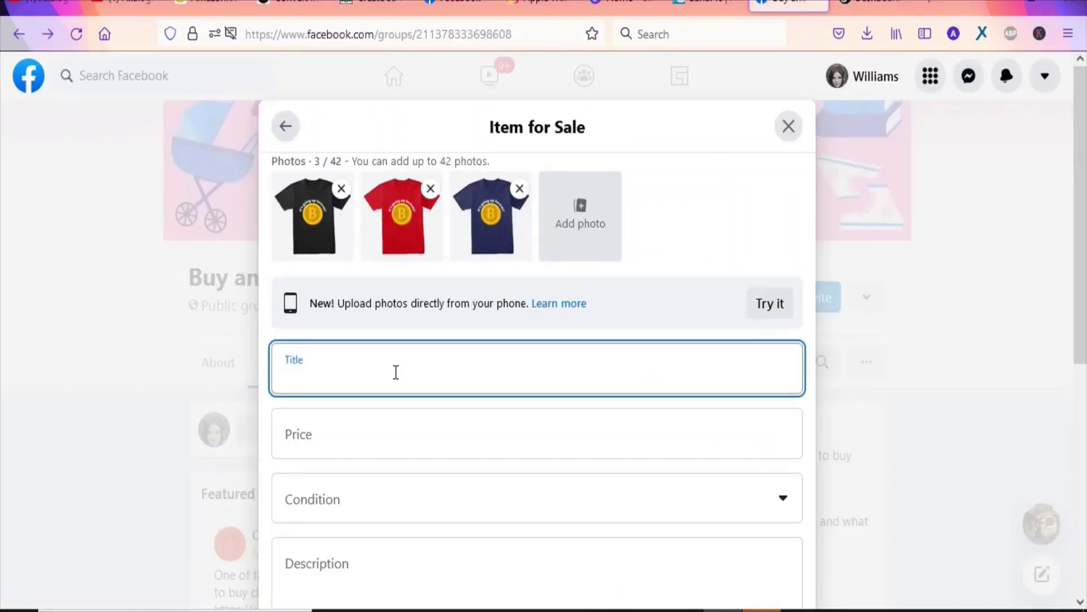
{"action": "right_click", "coordinate": [396, 372]}
{"action": "left_click", "coordinate": [451, 211]}
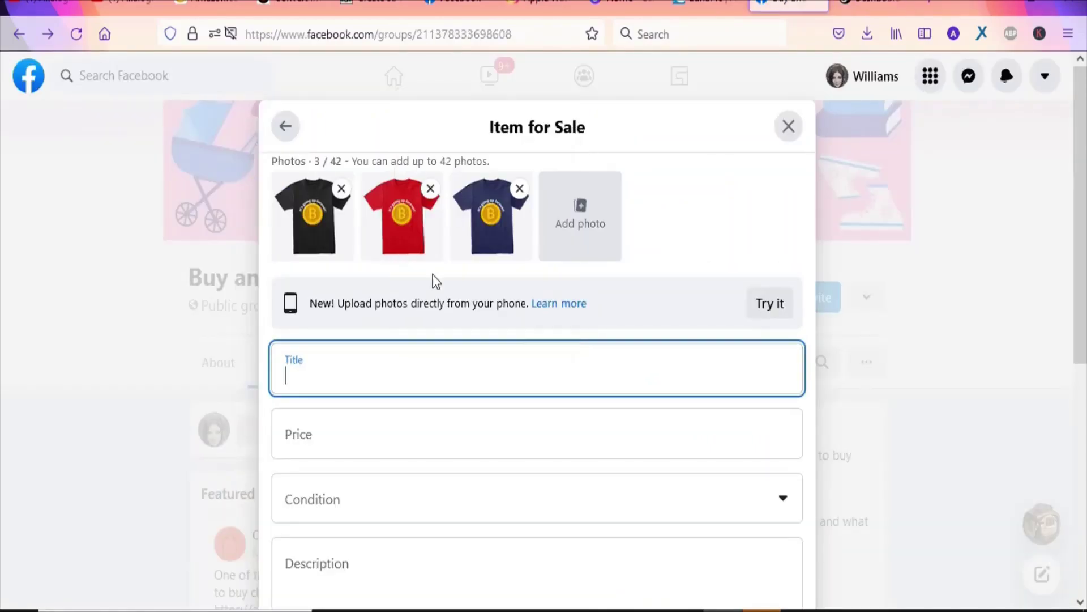
Check the T-shirt's price on Teespring and set the Facebook item's price to $27
{"action": "left_click", "coordinate": [363, 435]}
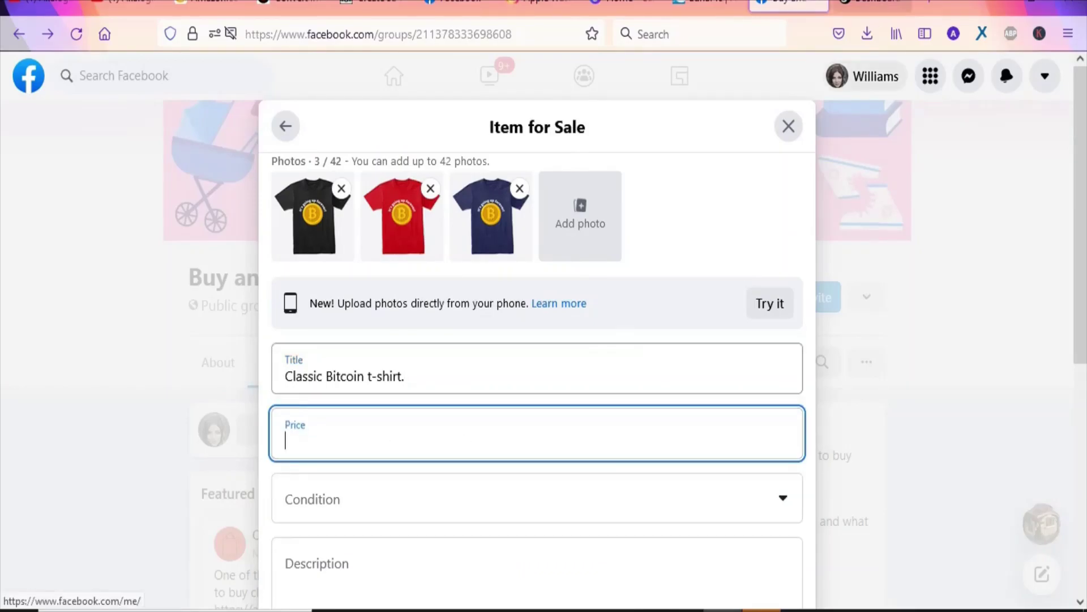
{"action": "key", "text": "ctrl+Tab"}
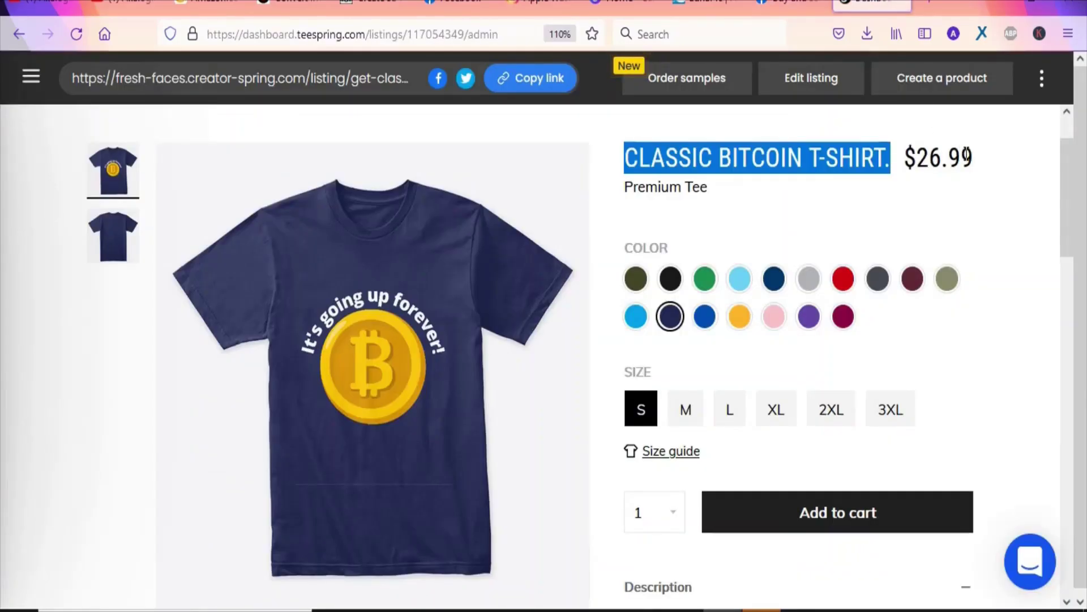
{"action": "left_click", "coordinate": [792, 4]}
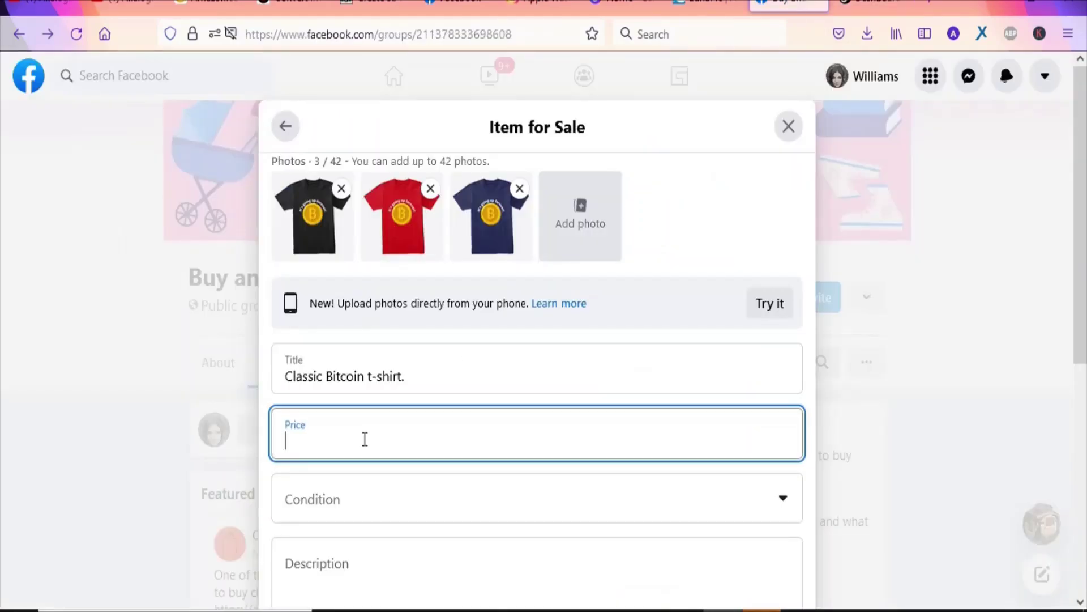
{"action": "type", "text": "27"}
Set the Facebook item's condition to New
{"action": "scroll", "coordinate": [512, 446], "scroll_direction": "down", "scroll_amount": 2}
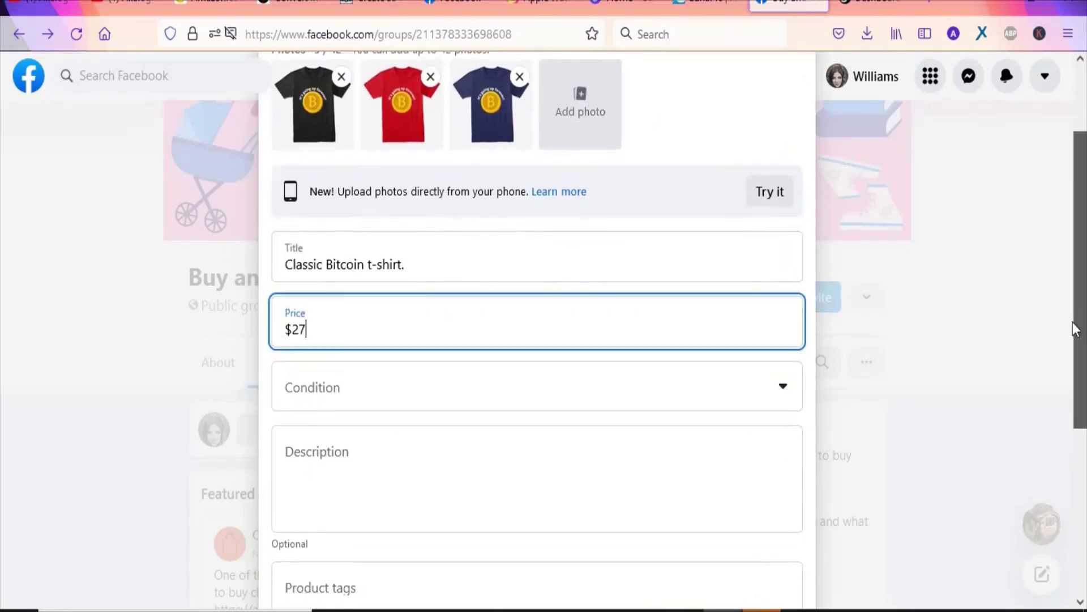
{"action": "left_click", "coordinate": [474, 388]}
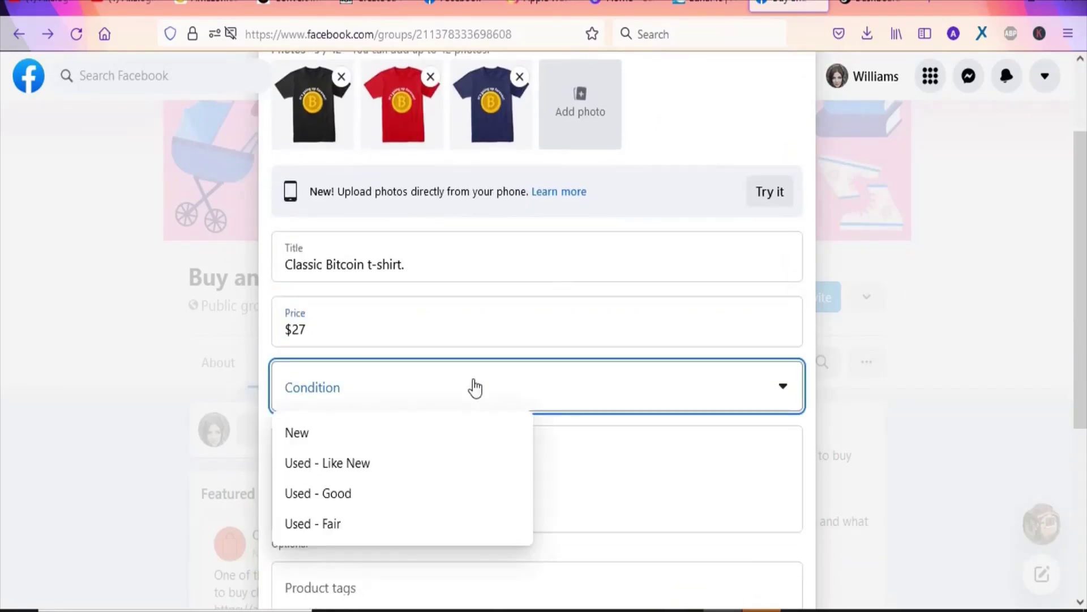
{"action": "left_click", "coordinate": [390, 436]}
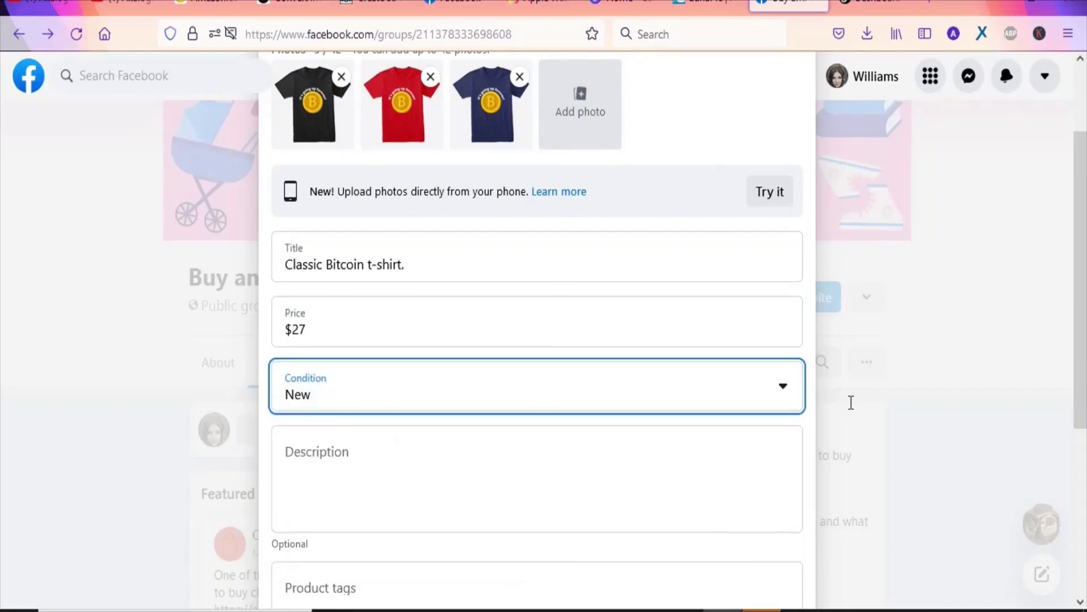
Enter the Bitcoin Classic t-shirt product text as the item's description and add the closing line "click here to an order one now!"
{"action": "scroll", "coordinate": [1078, 333], "scroll_direction": "down", "scroll_amount": 2}
{"action": "left_click", "coordinate": [316, 348]}
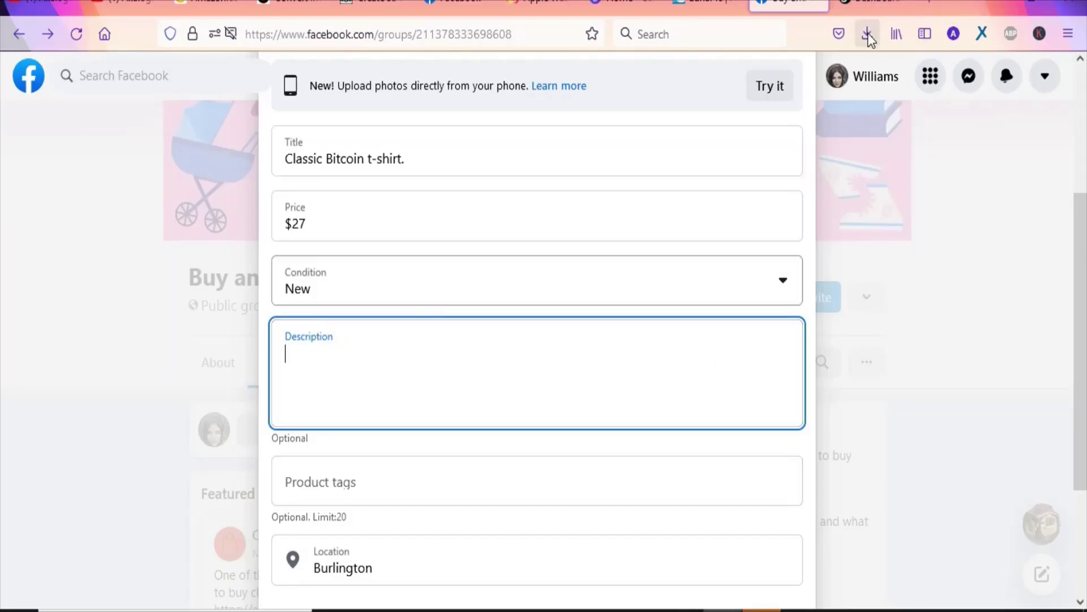
{"action": "type", "text": "The Bitcoin Classic t-shirt is the perfect everyday shirt for anyone who wants to show their support for the traditional Bitcoin protocol. Made of heavyweight 5.3 oz / 180 gsm fabric, this shirt is extremely durable and will last through countless wash cycles. The classic, boxy fit ensures that you'll be comfortable wearing this shirt all day long, while the double-needle hems and neck band provide extra durability."}
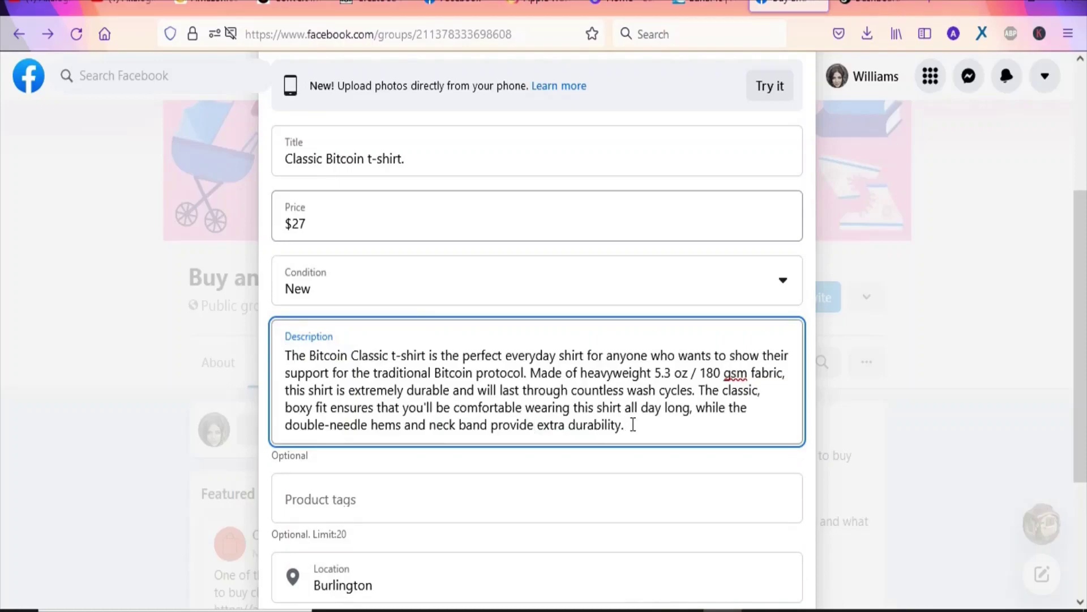
{"action": "key", "text": "Return"}
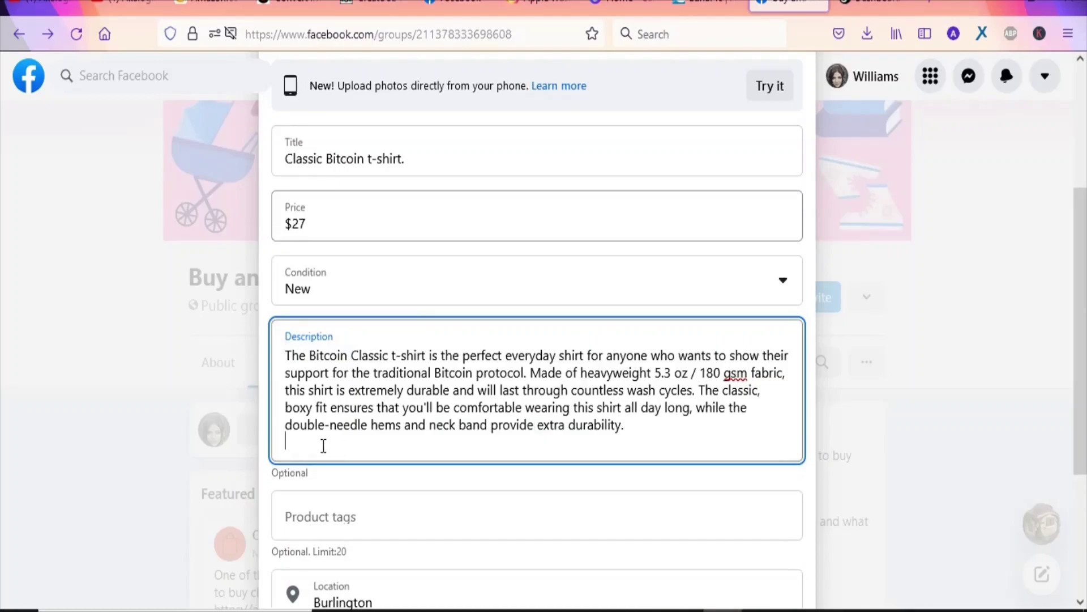
{"action": "type", "text": "click here to an order one now"}
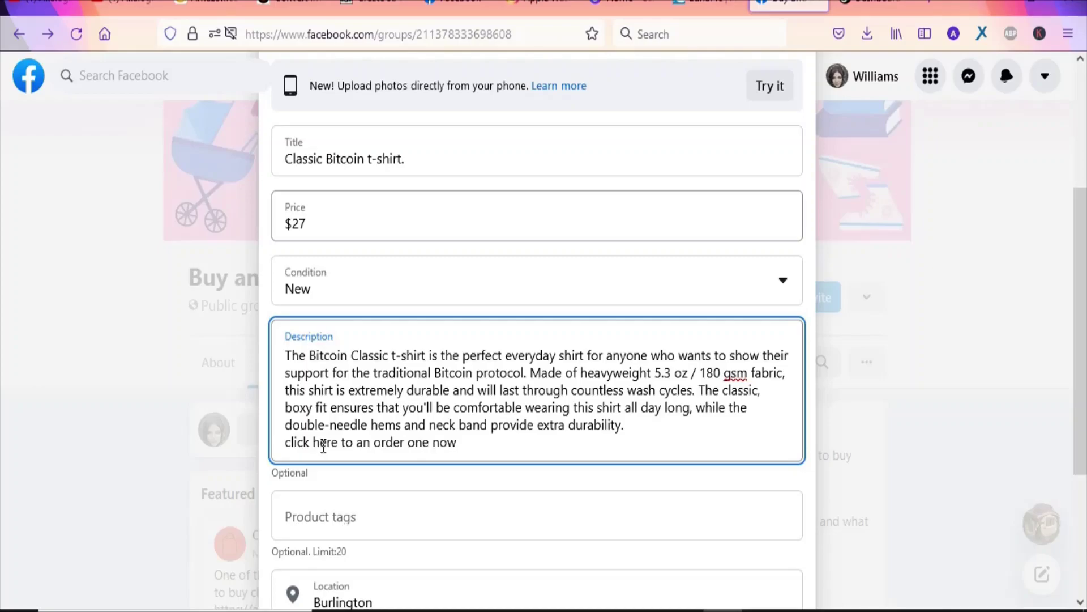
{"action": "type", "text": "!"}
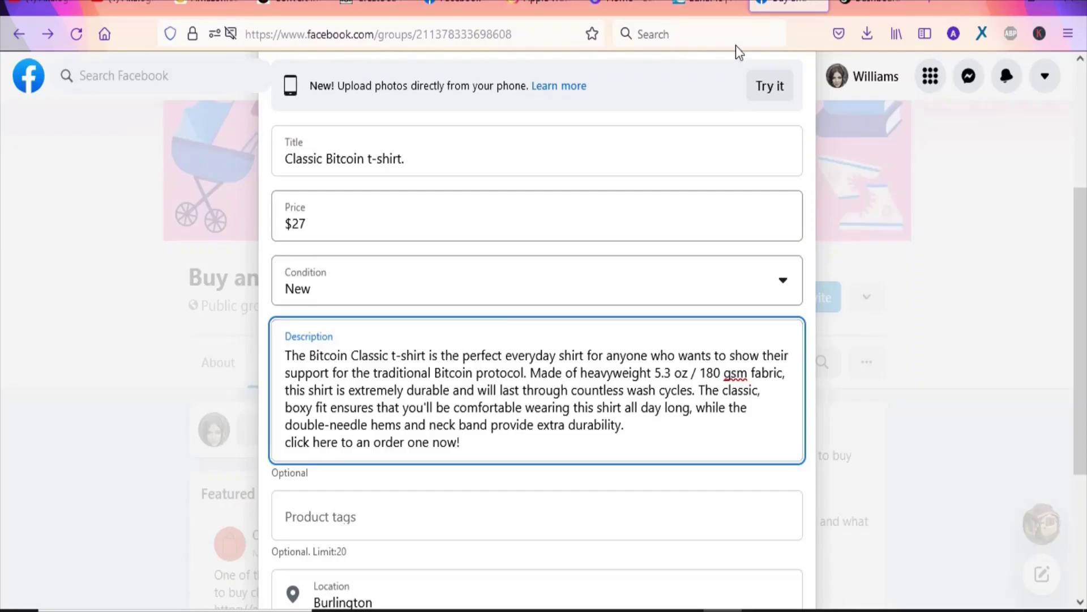
Copy the T-shirt's listing link from Teespring and paste it at the end of the Facebook item's description
{"action": "key", "text": "ctrl+Tab"}
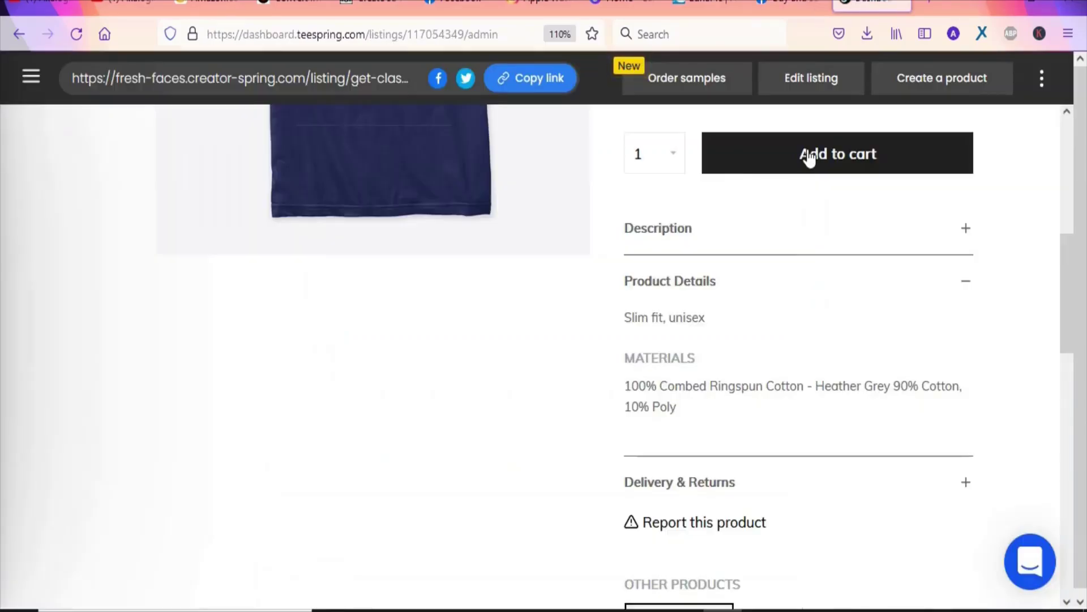
{"action": "left_click", "coordinate": [529, 80]}
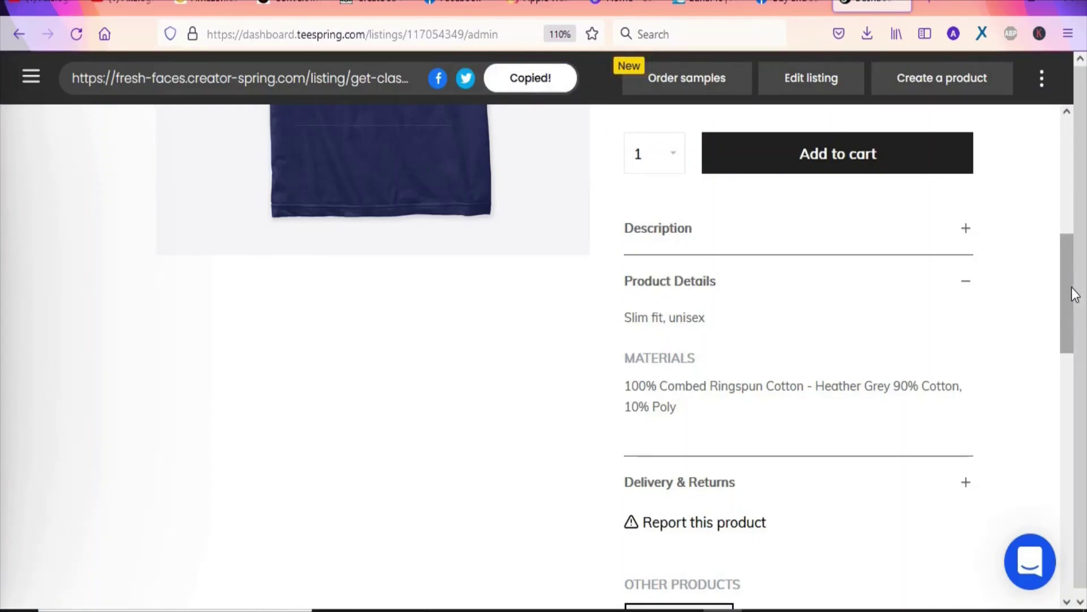
{"action": "left_click", "coordinate": [782, 4]}
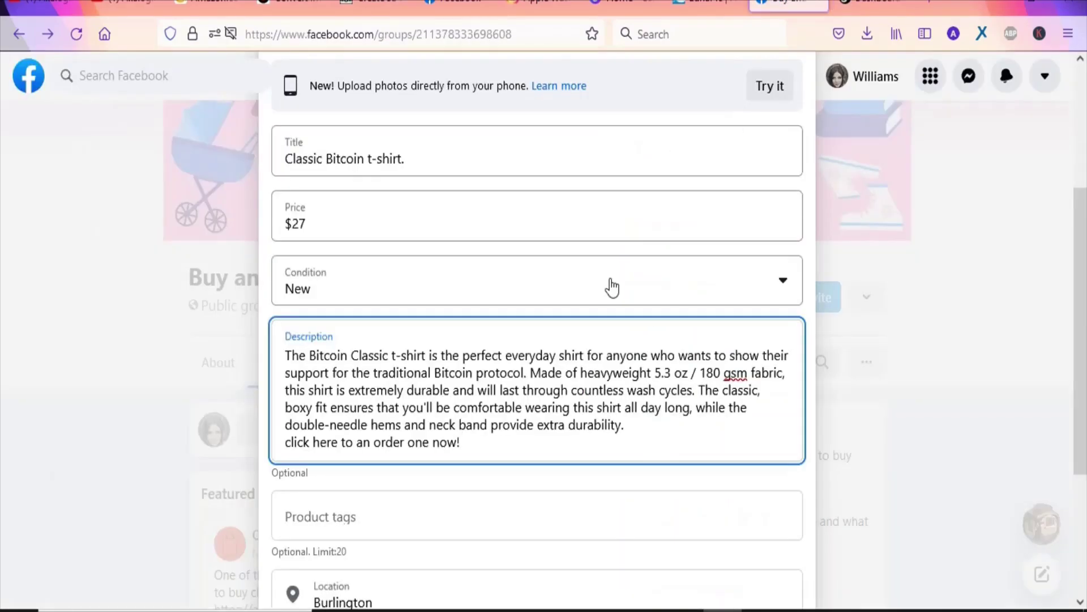
{"action": "left_click", "coordinate": [474, 450]}
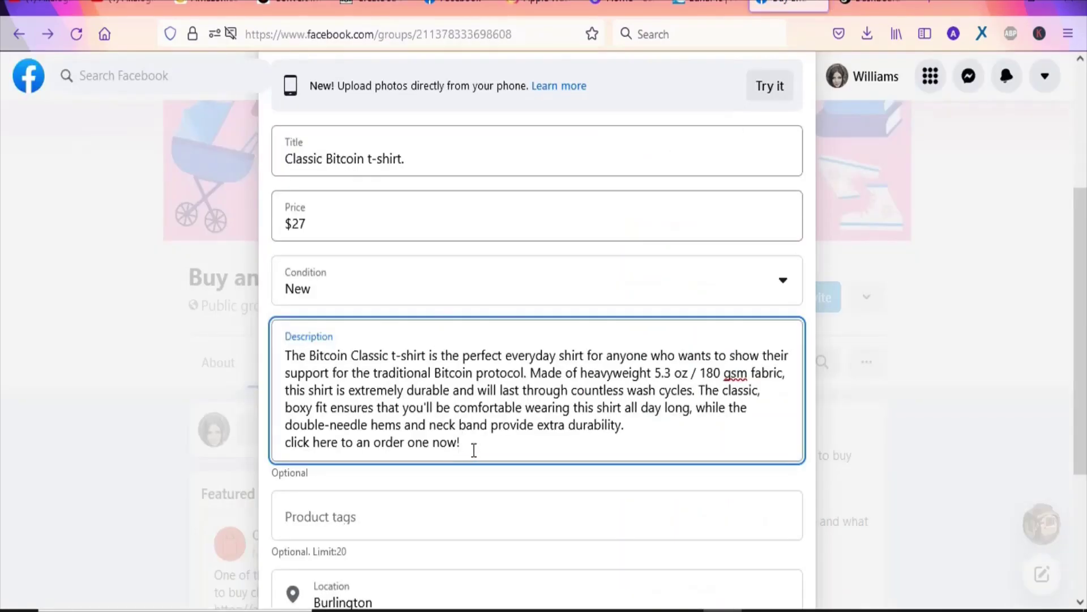
{"action": "right_click", "coordinate": [474, 451]}
{"action": "left_click", "coordinate": [512, 267]}
Add the product tags "t-shirts", "men's wear" and "t-shirts for men" to the item
{"action": "scroll", "coordinate": [618, 332], "scroll_direction": "down", "scroll_amount": 4}
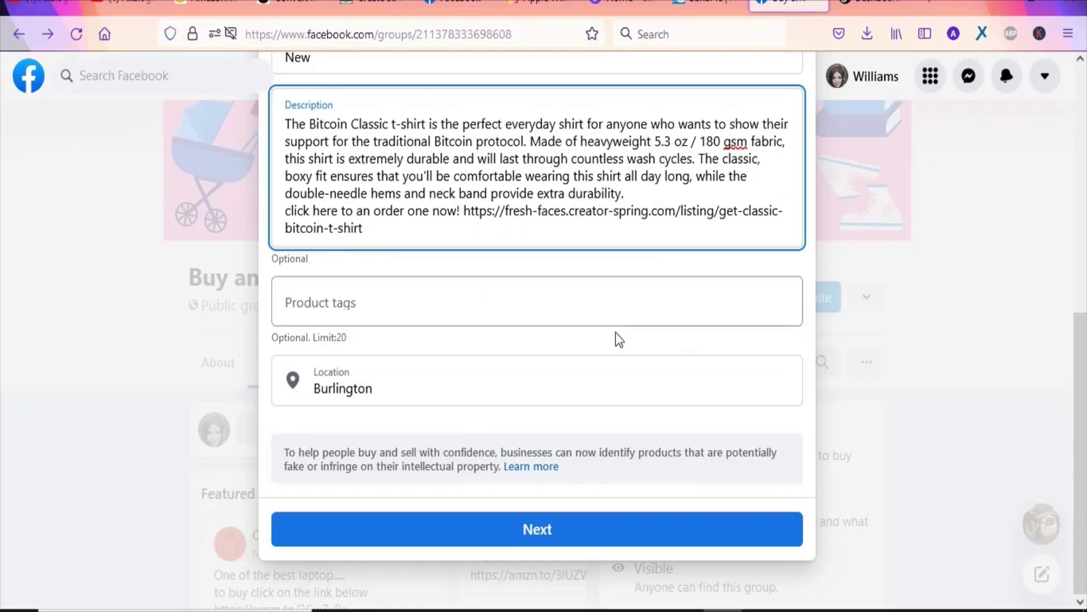
{"action": "left_click", "coordinate": [376, 309]}
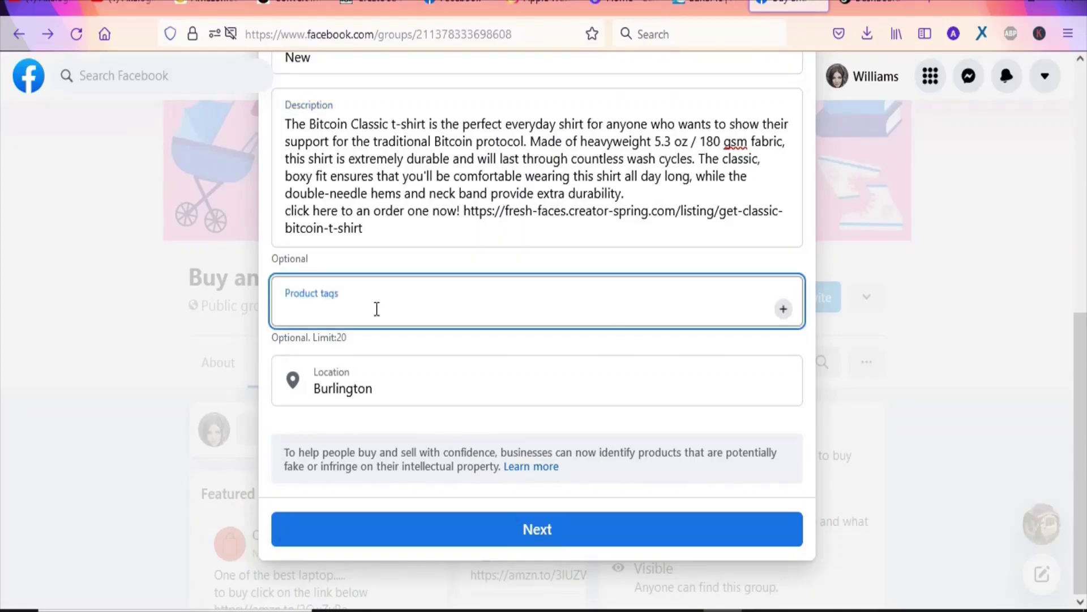
{"action": "type", "text": "t-shirts"}
{"action": "key", "text": "Return"}
{"action": "type", "text": "men's wear"}
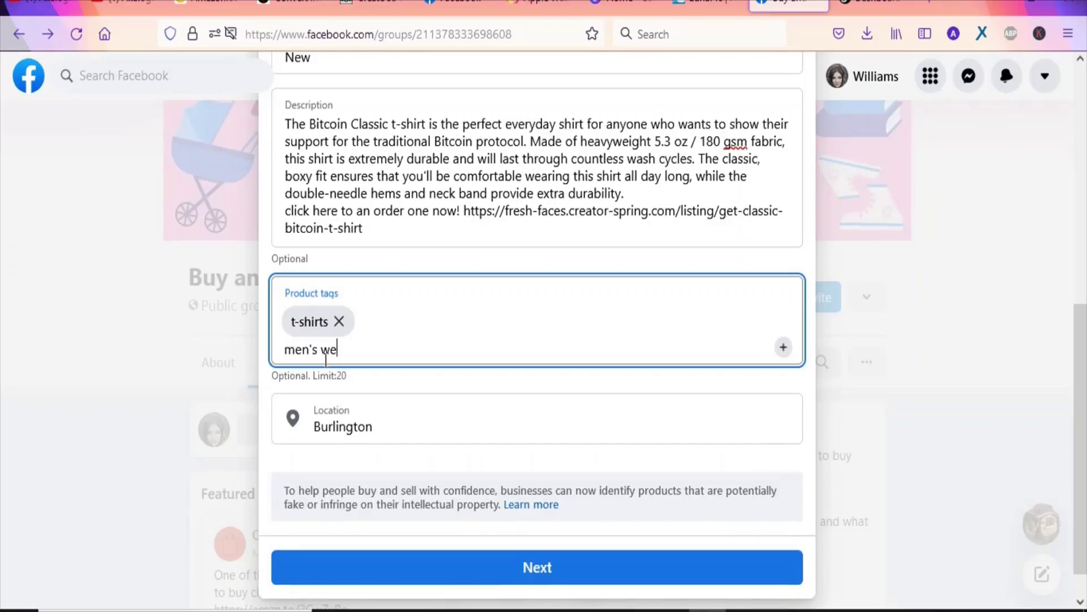
{"action": "key", "text": "Return"}
{"action": "type", "text": "t--"}
{"action": "type", "text": "shirts for men"}
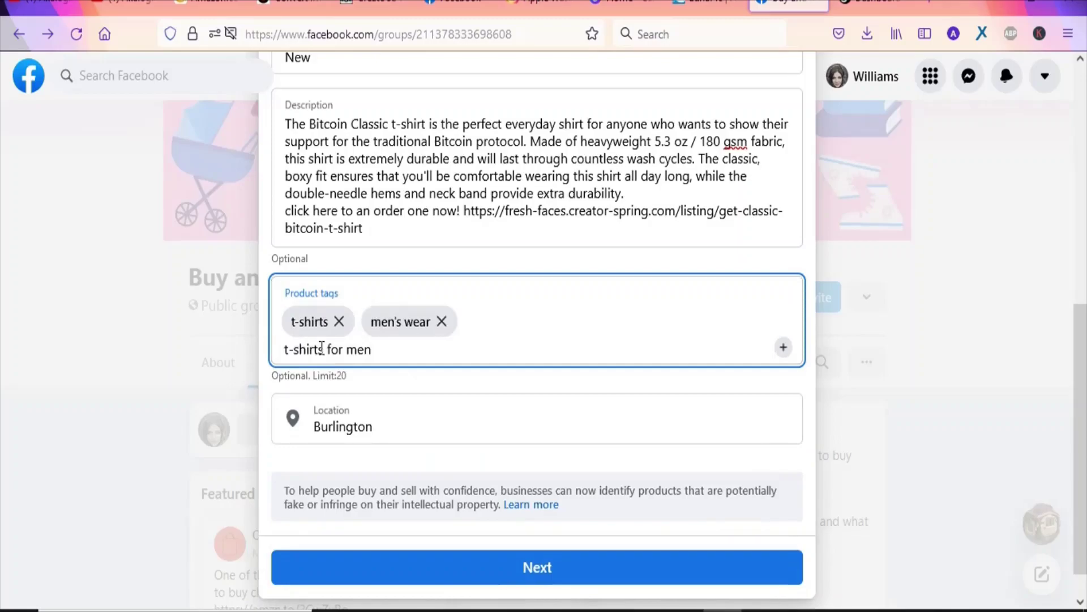
{"action": "key", "text": "Return"}
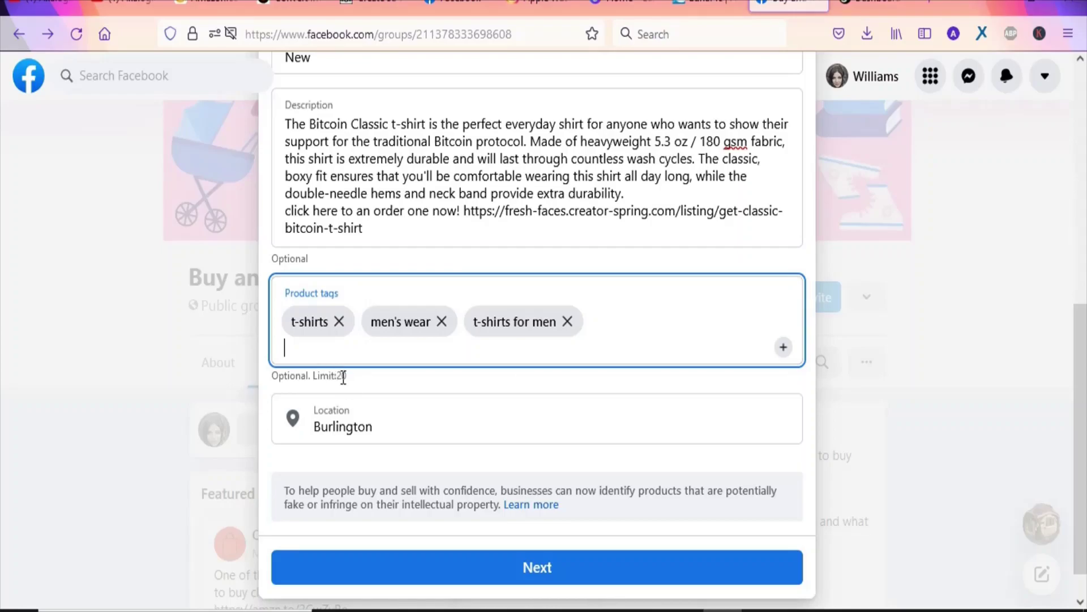
Replace the item's location with Youngstown, New York
{"action": "double_click", "coordinate": [357, 425]}
{"action": "left_click", "coordinate": [369, 426]}
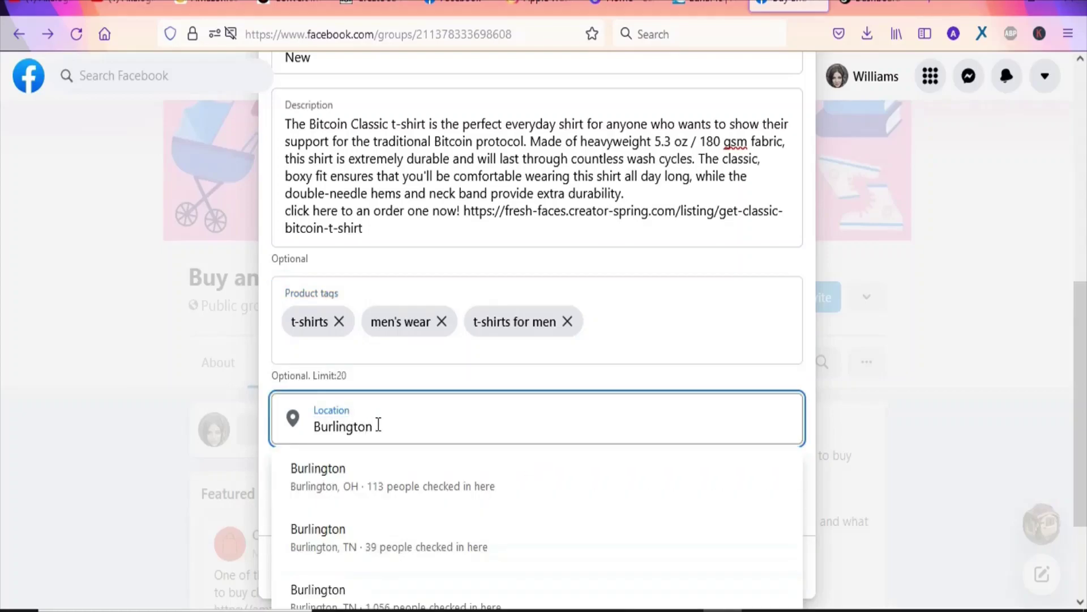
{"action": "key", "text": "BackSpace"}
{"action": "key", "text": "BackSpace"}
{"action": "key", "text": "BackSpace"}
{"action": "key", "text": "BackSpace"}
{"action": "key", "text": "BackSpace"}
{"action": "key", "text": "BackSpace"}
{"action": "key", "text": "BackSpace"}
{"action": "key", "text": "BackSpace"}
{"action": "key", "text": "BackSpace"}
{"action": "key", "text": "BackSpace"}
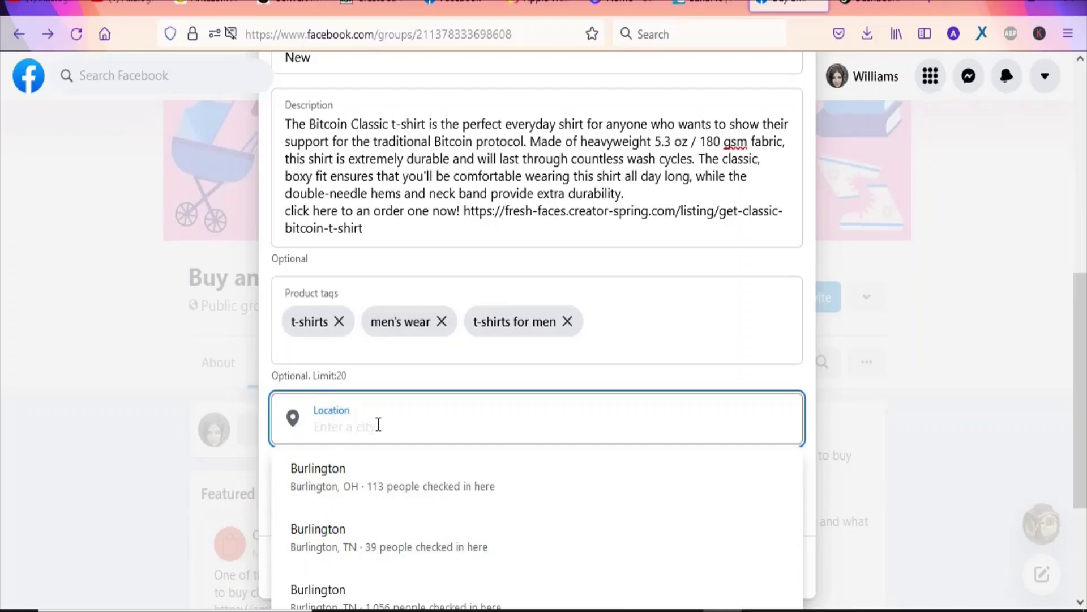
{"action": "type", "text": "New Y"}
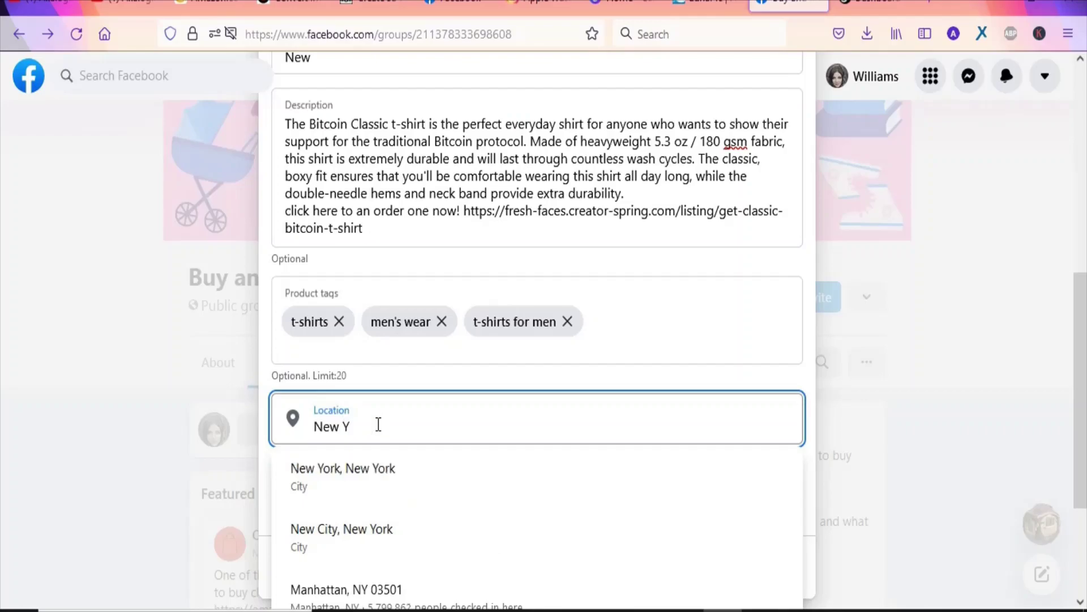
{"action": "key", "text": "ctrl+a"}
{"action": "key", "text": "ctrl+v"}
{"action": "left_click", "coordinate": [793, 334]}
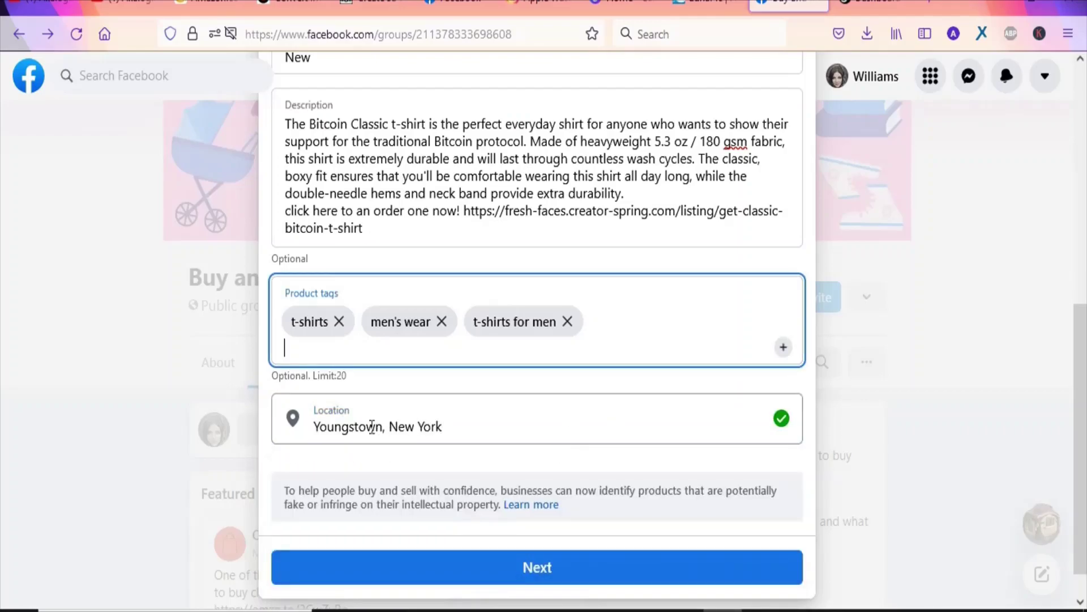
Submit the completed item for sale to the Buy and sell group and review the resulting post
{"action": "left_click", "coordinate": [525, 573]}
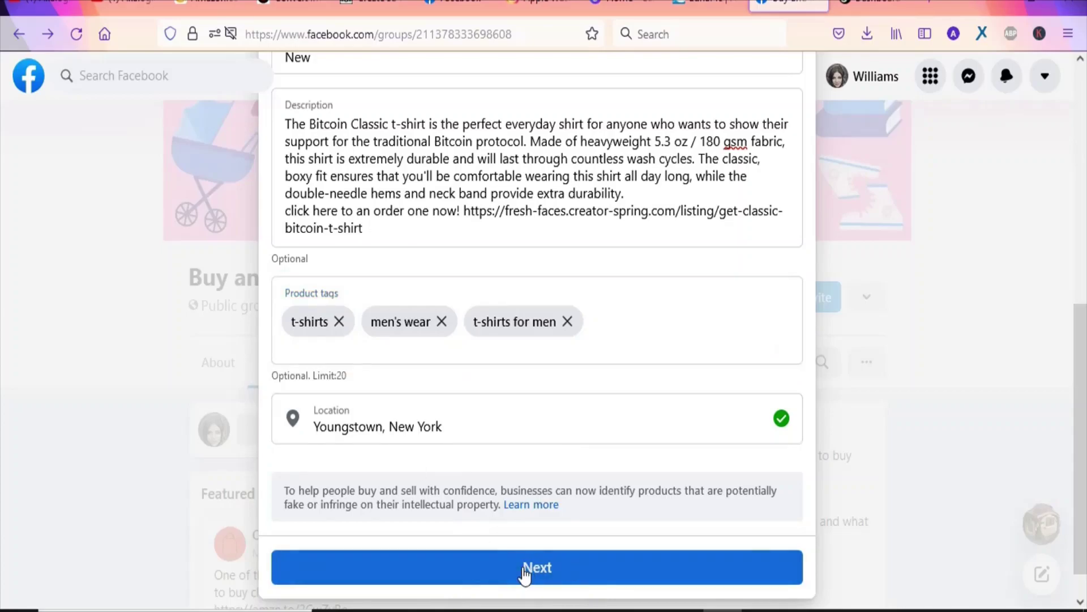
{"action": "left_click", "coordinate": [526, 573]}
{"action": "scroll", "coordinate": [604, 332], "scroll_direction": "down", "scroll_amount": 2}
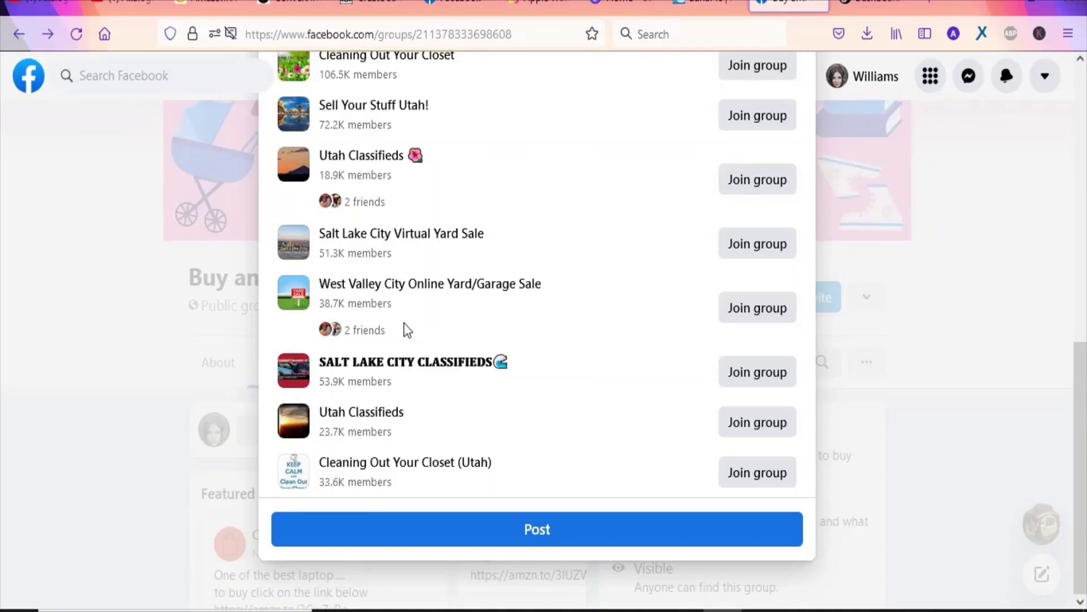
{"action": "left_click", "coordinate": [524, 531]}
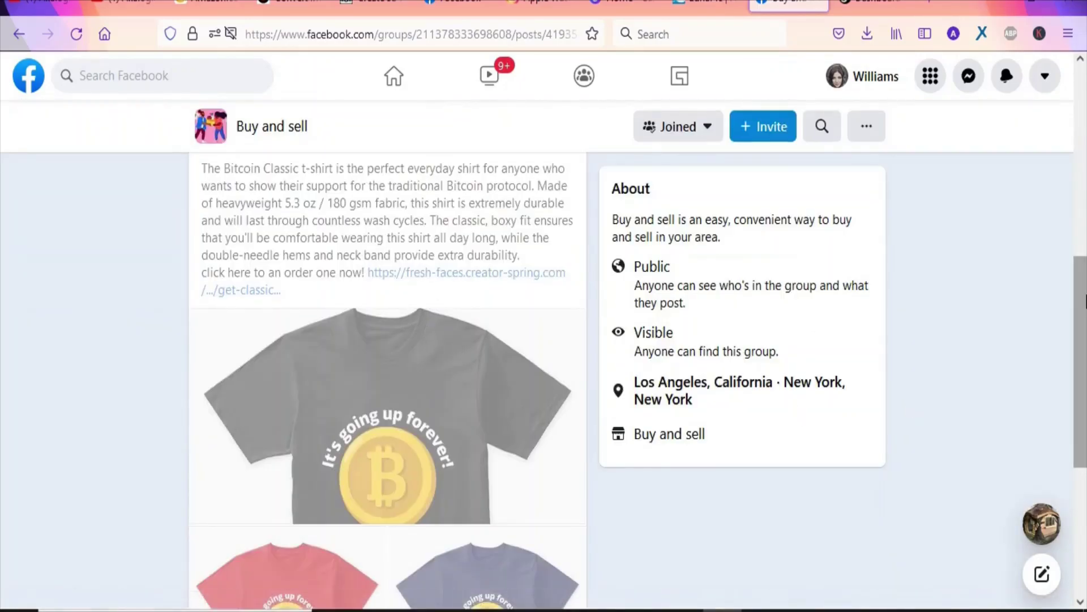
{"action": "scroll", "coordinate": [1082, 310], "scroll_direction": "down", "scroll_amount": 5}
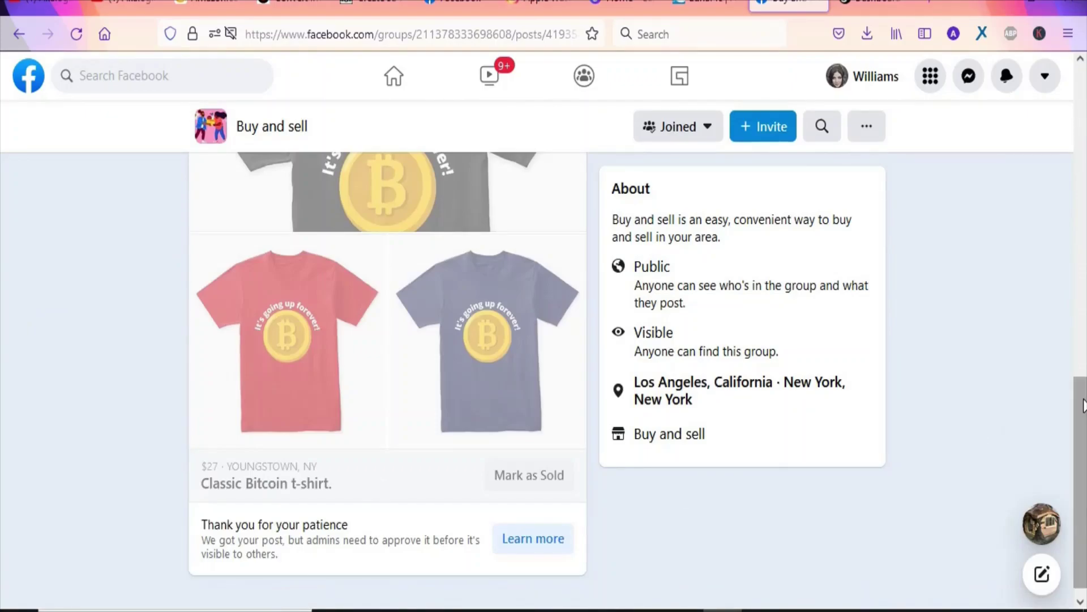
{"action": "scroll", "coordinate": [849, 487], "scroll_direction": "up", "scroll_amount": 6}
{"action": "scroll", "coordinate": [664, 548], "scroll_direction": "down", "scroll_amount": 5}
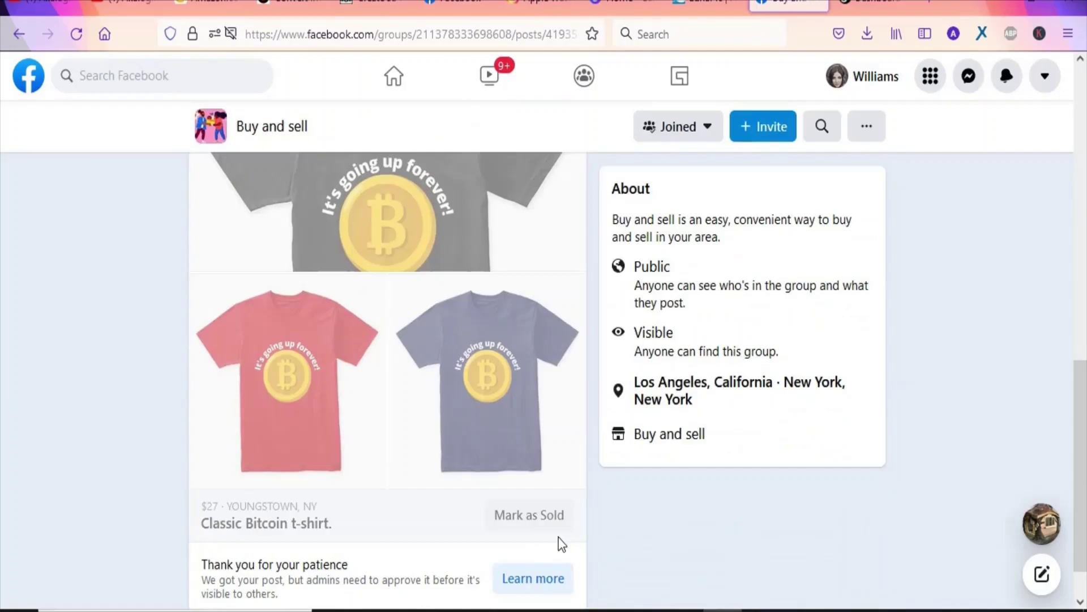
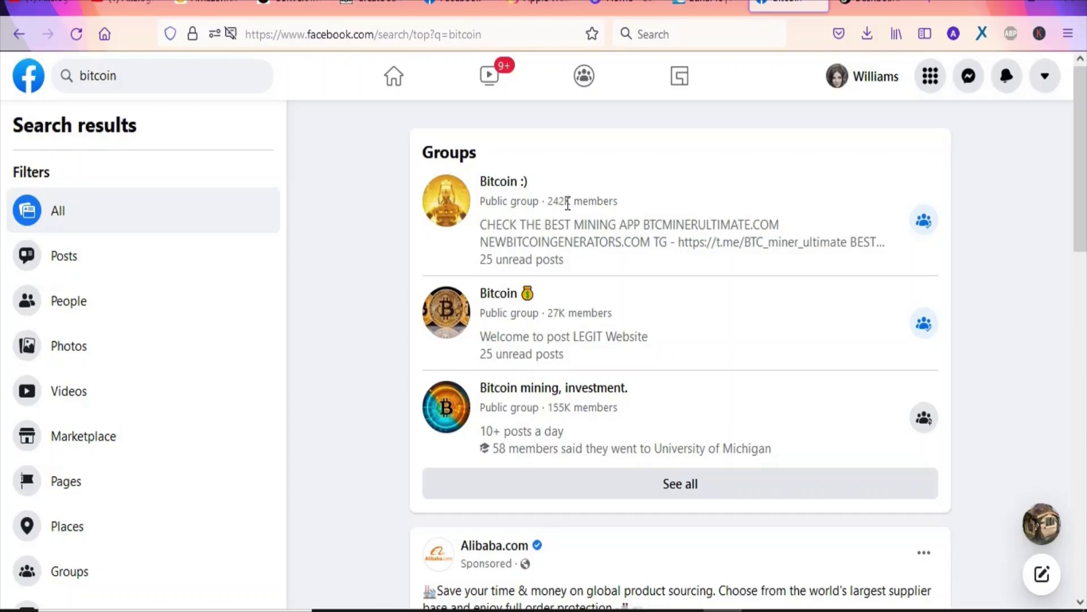
Open the public group "Bitcoin :)" and write a new post reading "If you are interested in this t-shirt kindly comment below."
{"action": "left_click", "coordinate": [630, 199]}
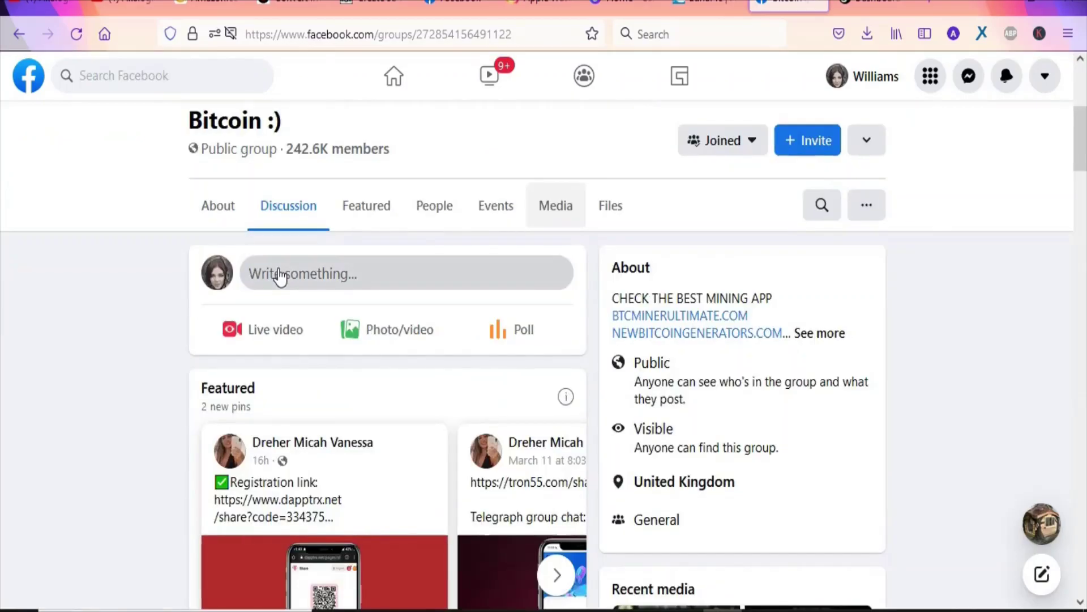
{"action": "left_click", "coordinate": [280, 277]}
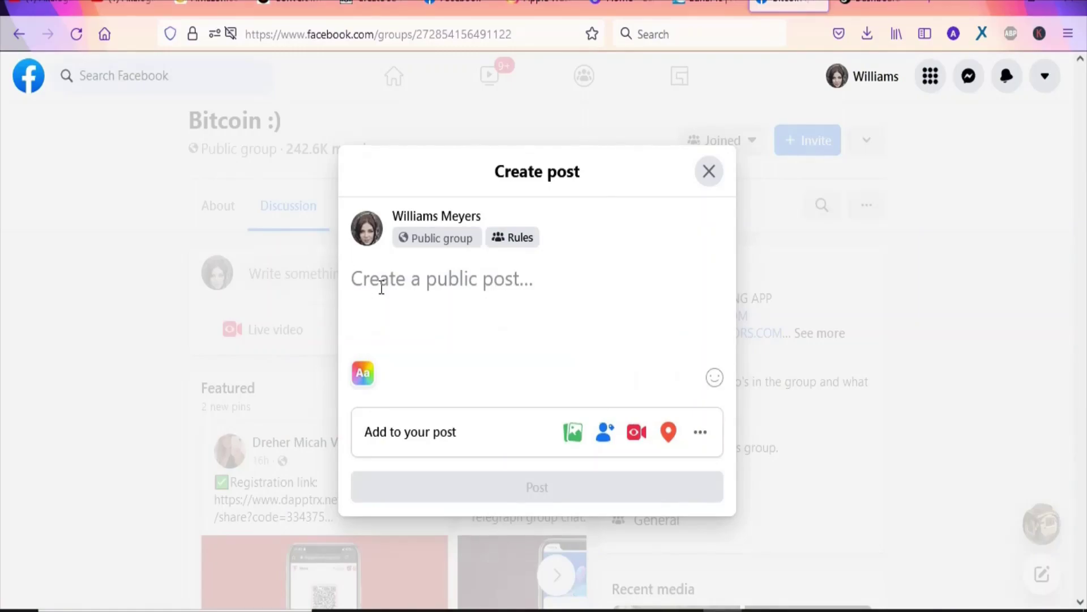
{"action": "type", "text": "If your"}
{"action": "key", "text": "BackSpace"}
{"action": "type", "text": "are in"}
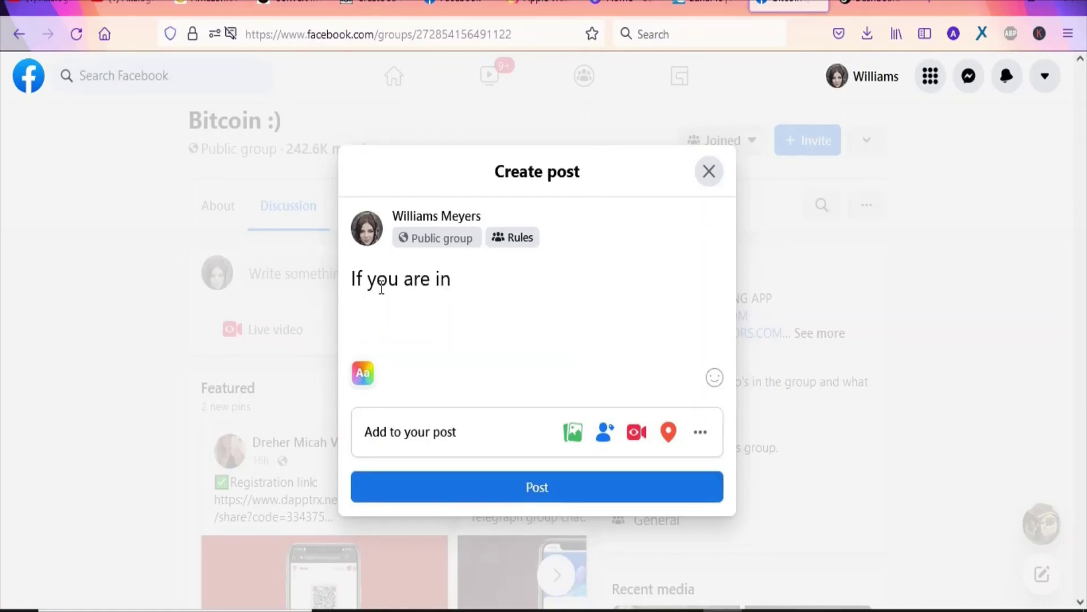
{"action": "type", "text": "terested inthis t-"}
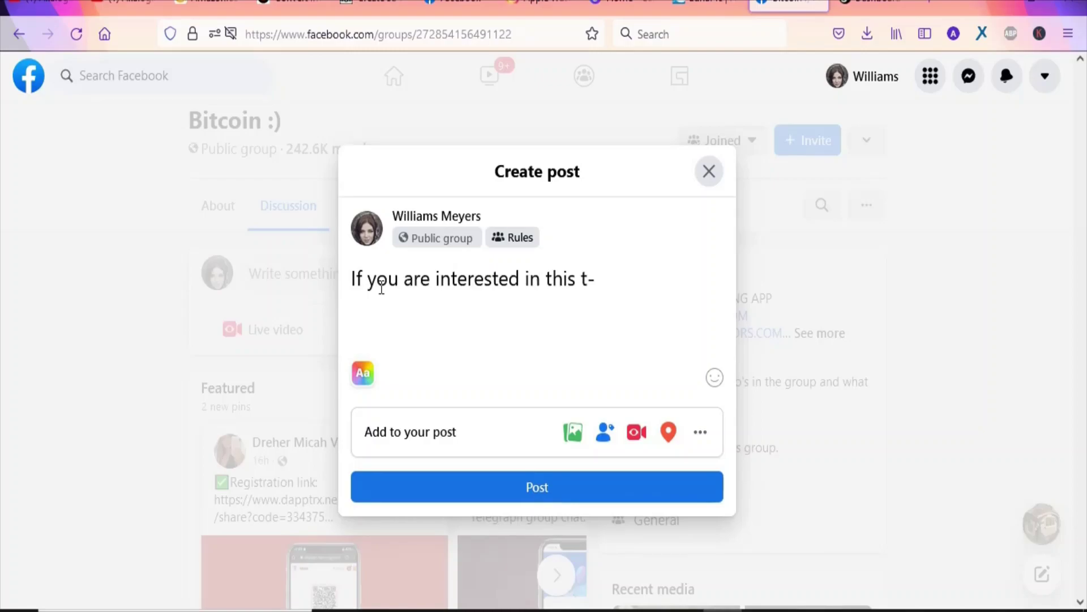
{"action": "type", "text": "shirt c kindly comment below."}
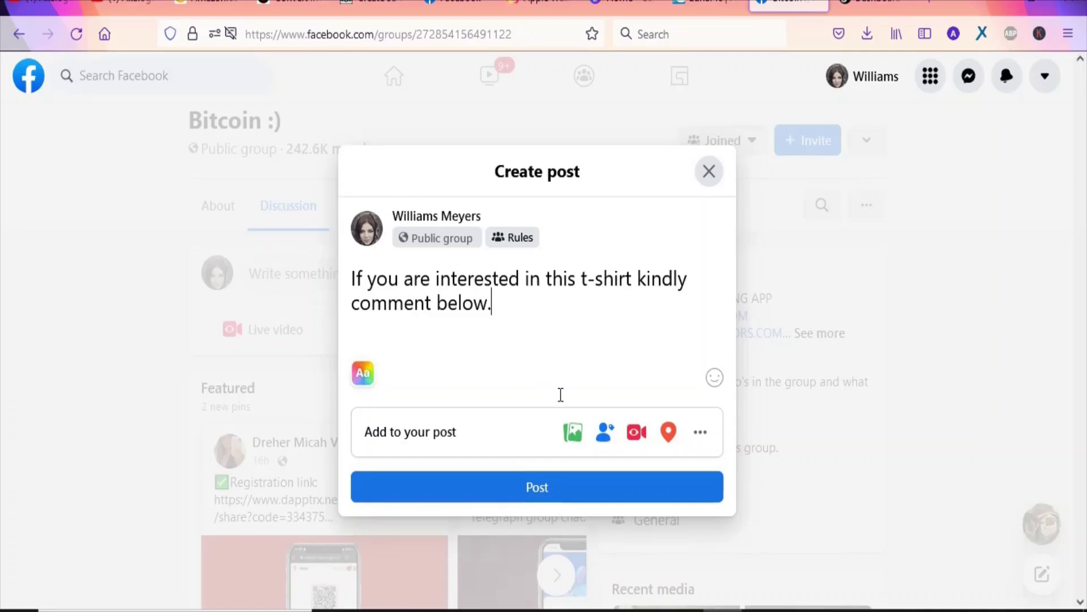
Attach the three T-shirt pictures 800, 80 and 8 from Downloads to the Bitcoin group post
{"action": "left_click", "coordinate": [573, 432]}
{"action": "left_click", "coordinate": [478, 170]}
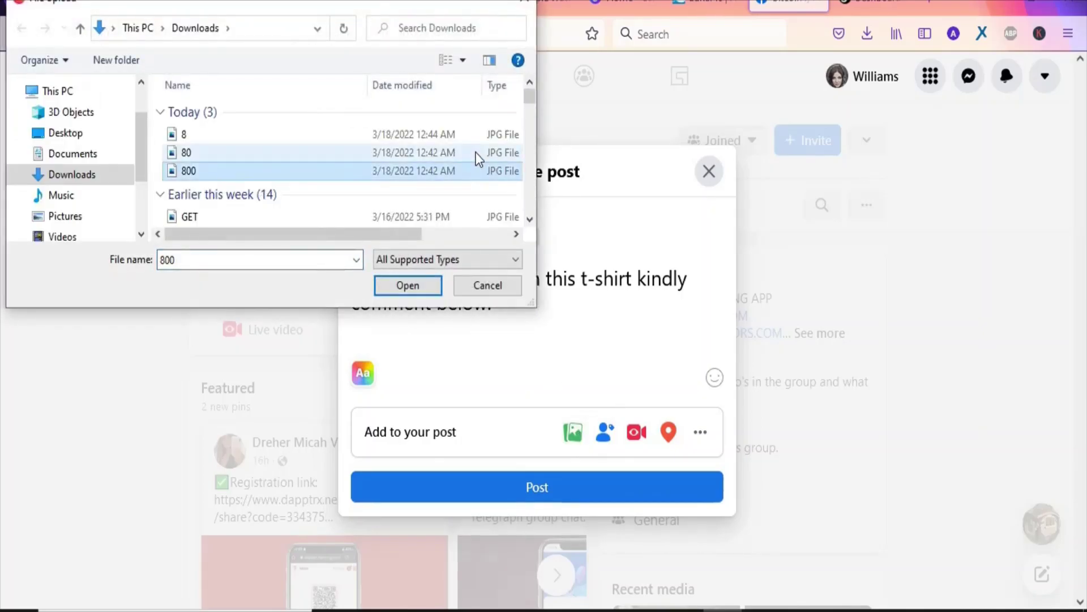
{"action": "left_click", "coordinate": [478, 153], "text": "ctrl"}
{"action": "left_click", "coordinate": [479, 134], "text": "ctrl"}
{"action": "left_click", "coordinate": [426, 286]}
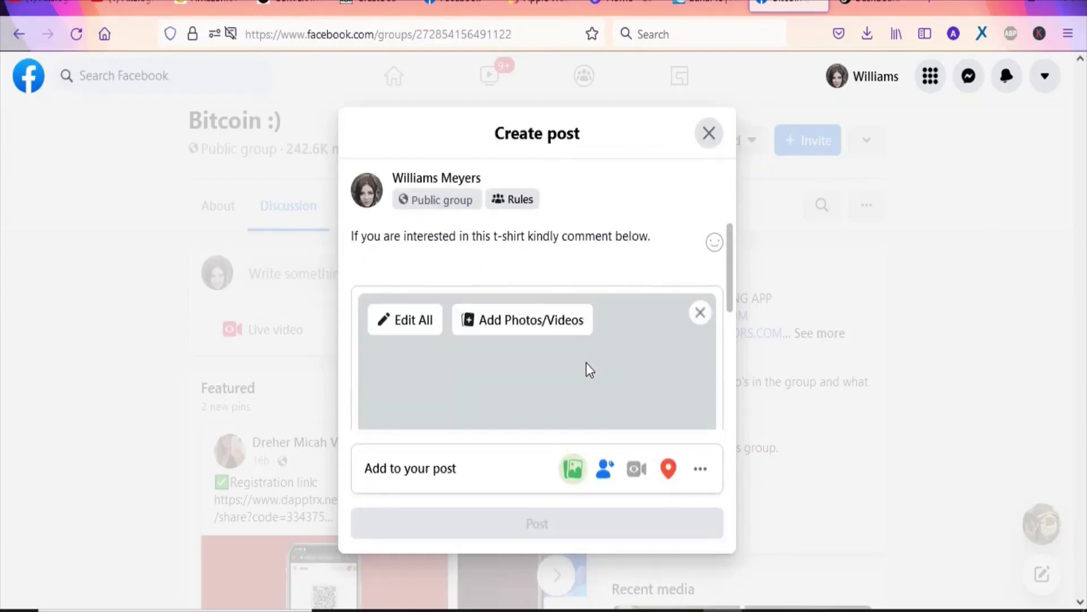
{"action": "left_click_drag", "start_coordinate": [730, 288], "coordinate": [732, 251]}
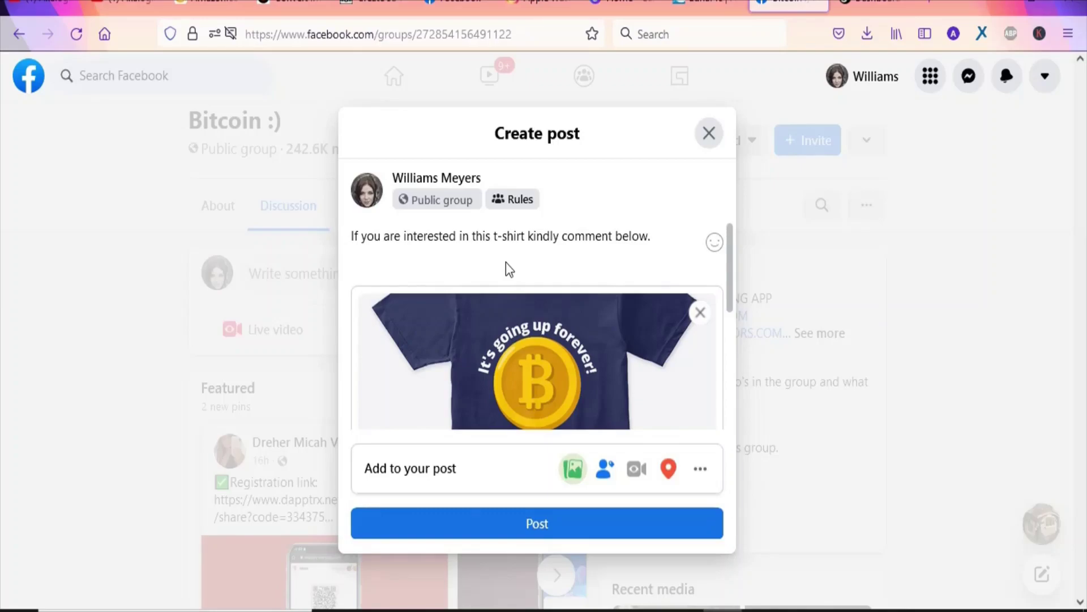
Publish the T-shirt post in the Bitcoin group and open the published post for editing
{"action": "left_click", "coordinate": [535, 522]}
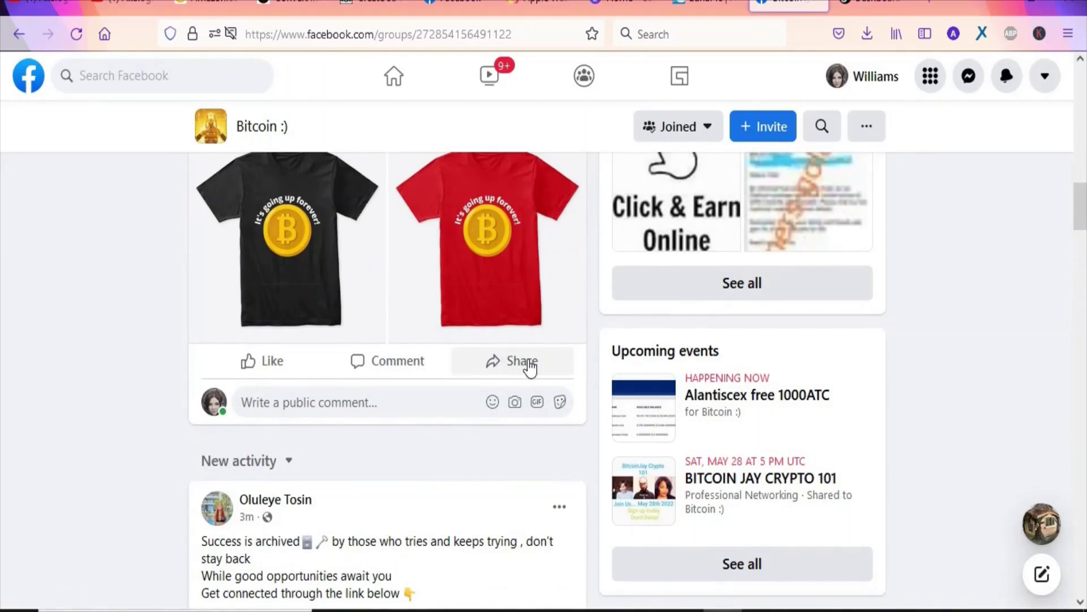
{"action": "scroll", "coordinate": [563, 226], "scroll_direction": "up", "scroll_amount": 5}
{"action": "left_click", "coordinate": [560, 214]}
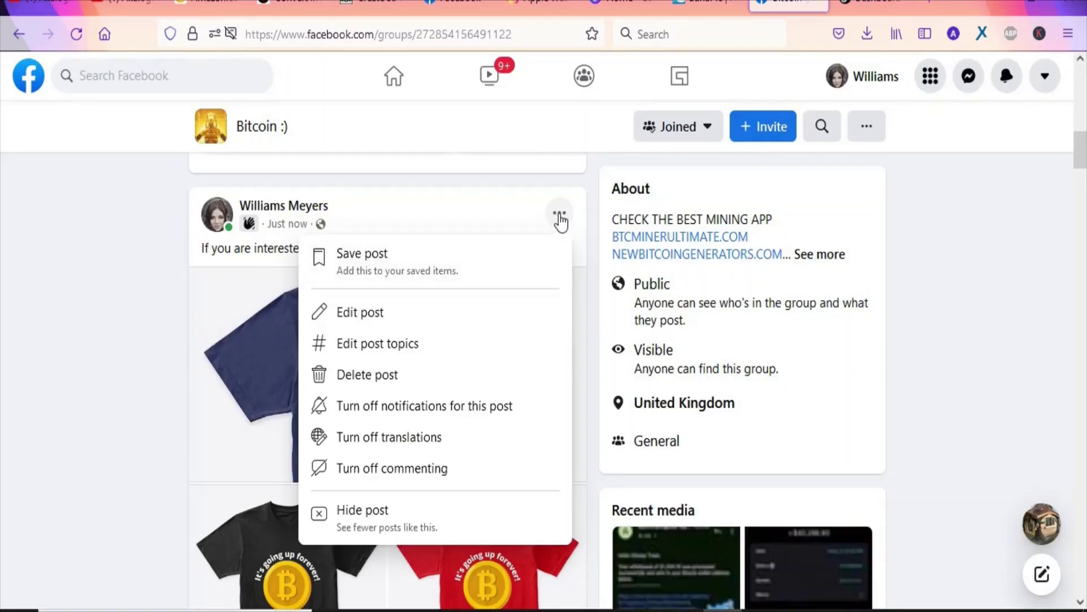
{"action": "left_click", "coordinate": [350, 320]}
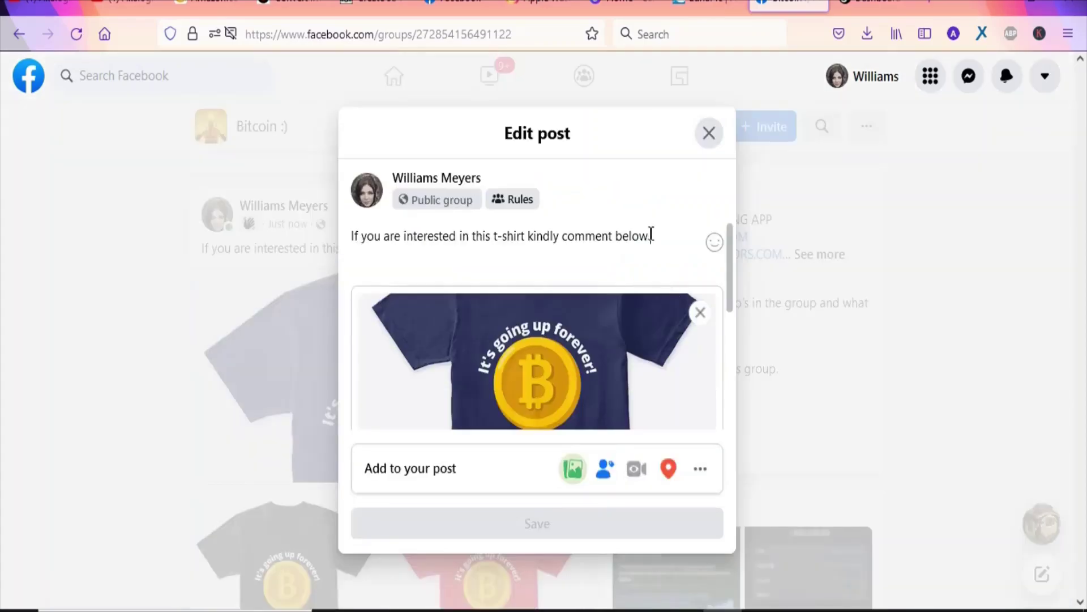
Reword the ending of the post so it reads "If you are interested in this t-shirt kindly click the link below."
{"action": "key", "text": "BackSpace"}
{"action": "key", "text": "BackSpace"}
{"action": "key", "text": "BackSpace"}
{"action": "key", "text": "BackSpace"}
{"action": "key", "text": "BackSpace"}
{"action": "key", "text": "BackSpace"}
{"action": "key", "text": "BackSpace"}
{"action": "key", "text": "BackSpace"}
{"action": "key", "text": "BackSpace"}
{"action": "key", "text": "BackSpace"}
{"action": "key", "text": "BackSpace"}
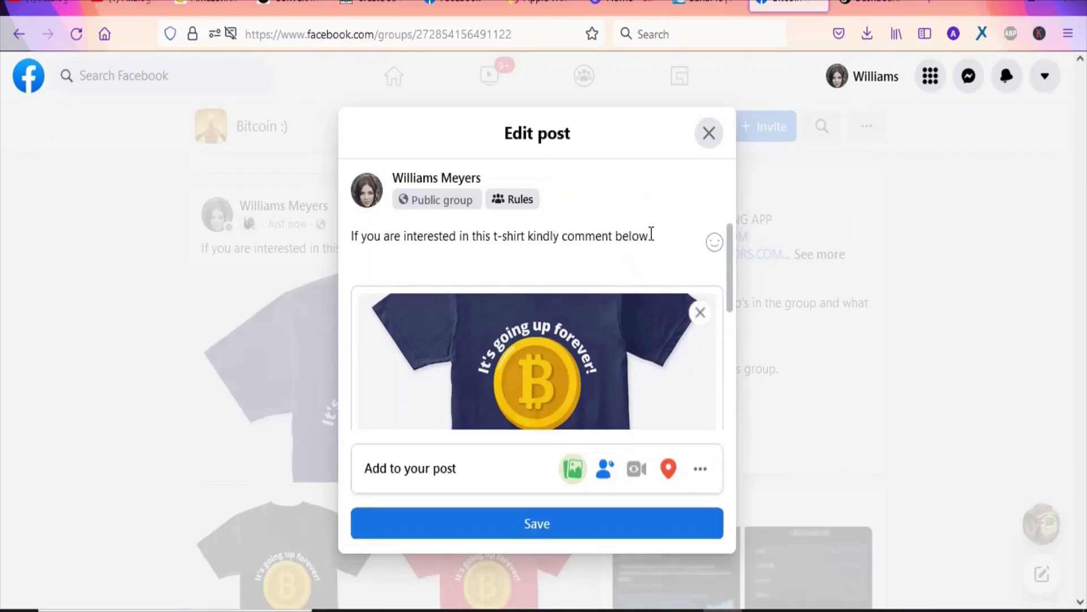
{"action": "key", "text": "BackSpace"}
{"action": "key", "text": "BackSpace"}
{"action": "key", "text": "BackSpace"}
{"action": "type", "text": "click the "}
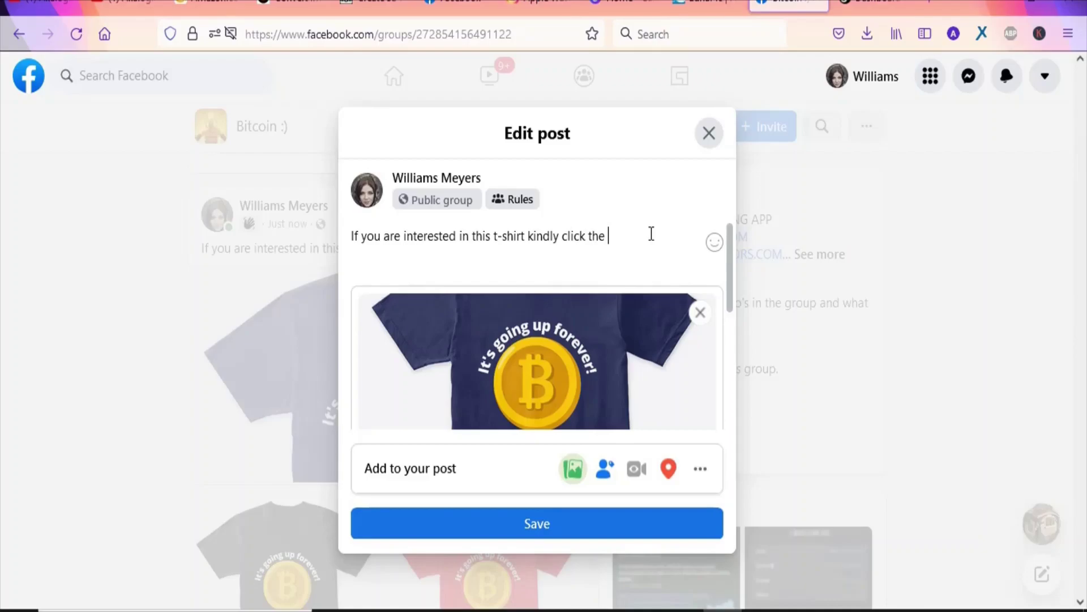
{"action": "type", "text": "link below."}
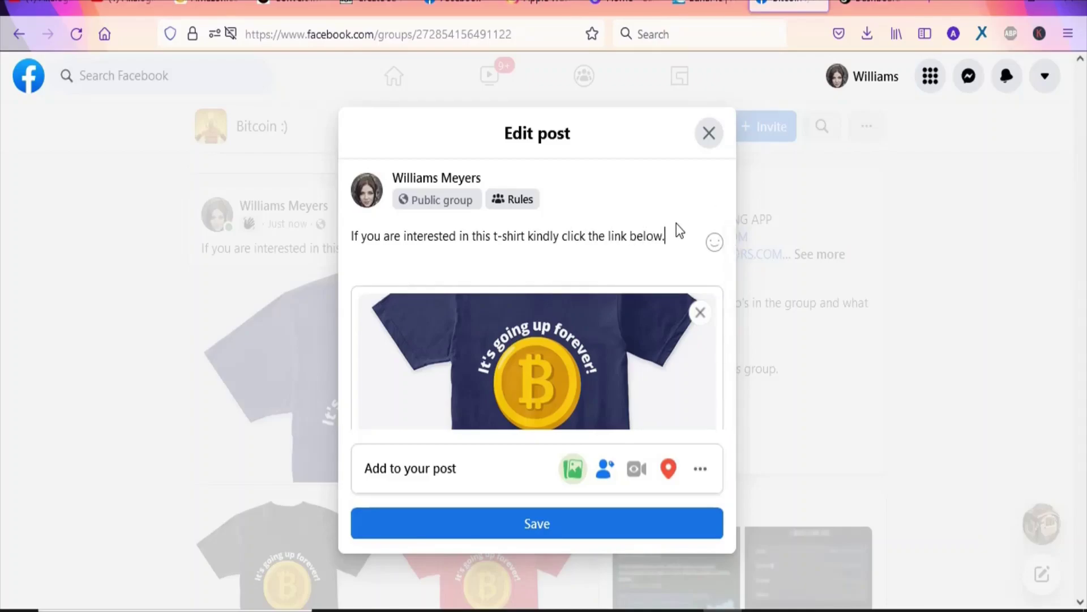
Add an unamused-face emoji and a pointing-down hand emoji after the sentence, and start a new line below it
{"action": "left_click", "coordinate": [714, 243]}
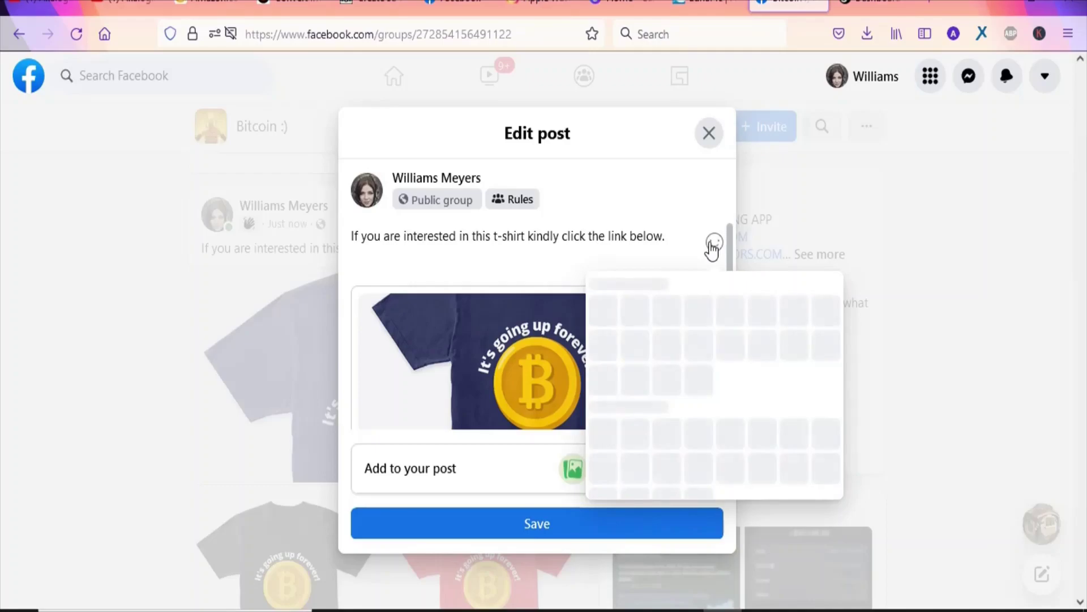
{"action": "left_click", "coordinate": [720, 289]}
{"action": "scroll", "coordinate": [727, 303], "scroll_direction": "down", "scroll_amount": 5}
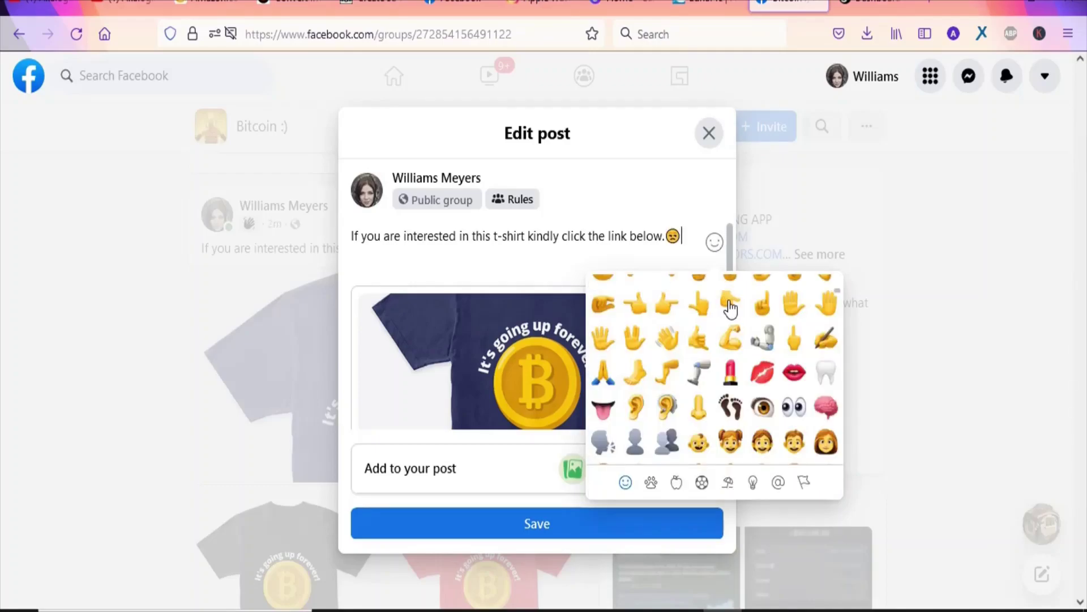
{"action": "left_click", "coordinate": [729, 306]}
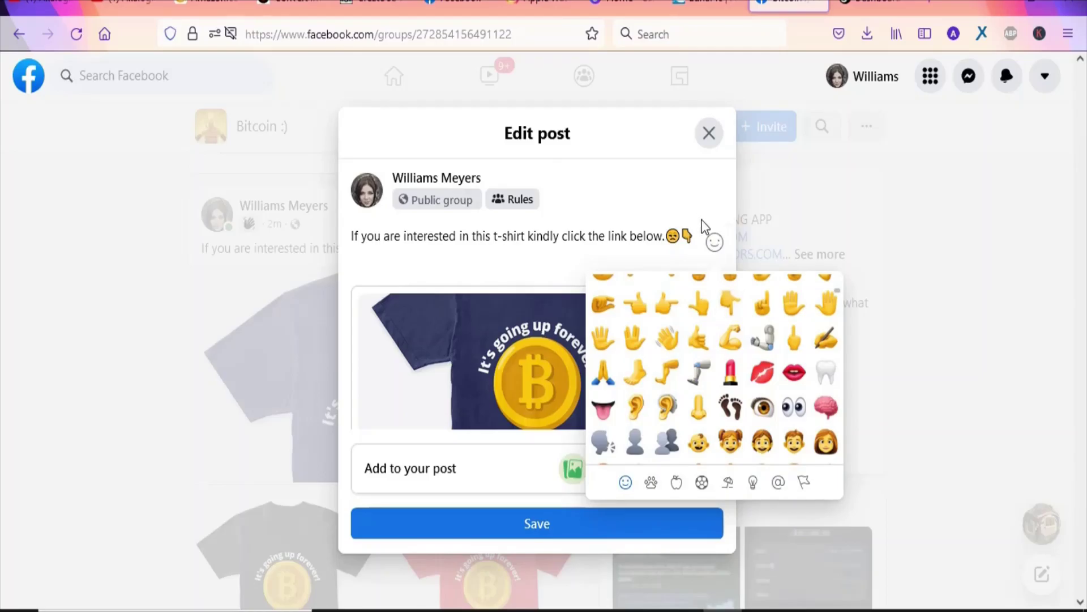
{"action": "left_click", "coordinate": [729, 254]}
{"action": "key", "text": "Return"}
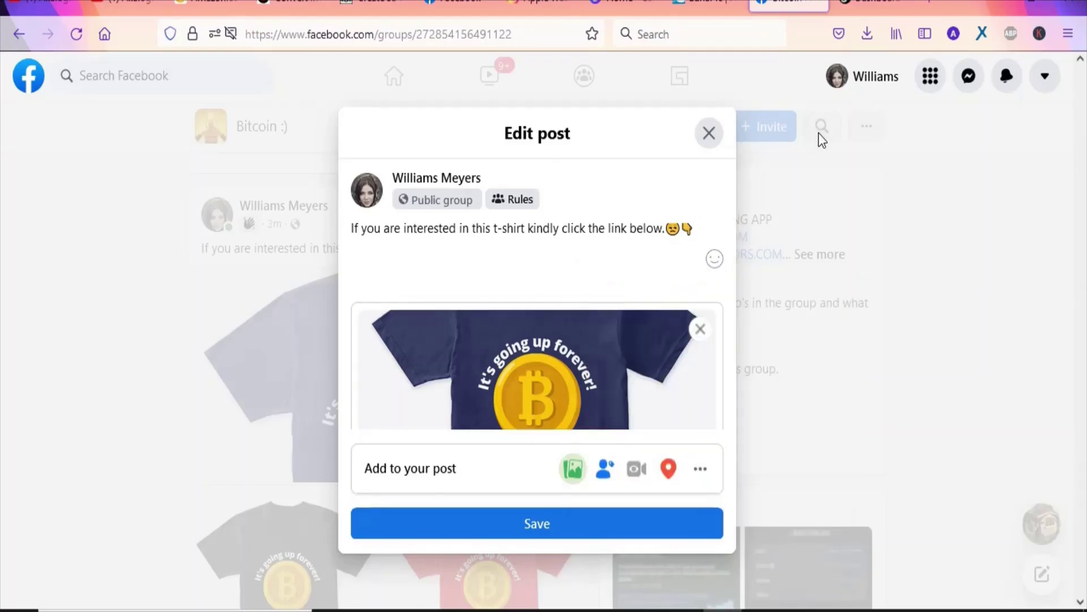
Copy the T-shirt listing's link from the Teespring dashboard, paste it on the Facebook post's new line, and save the edited post
{"action": "left_click", "coordinate": [876, 6]}
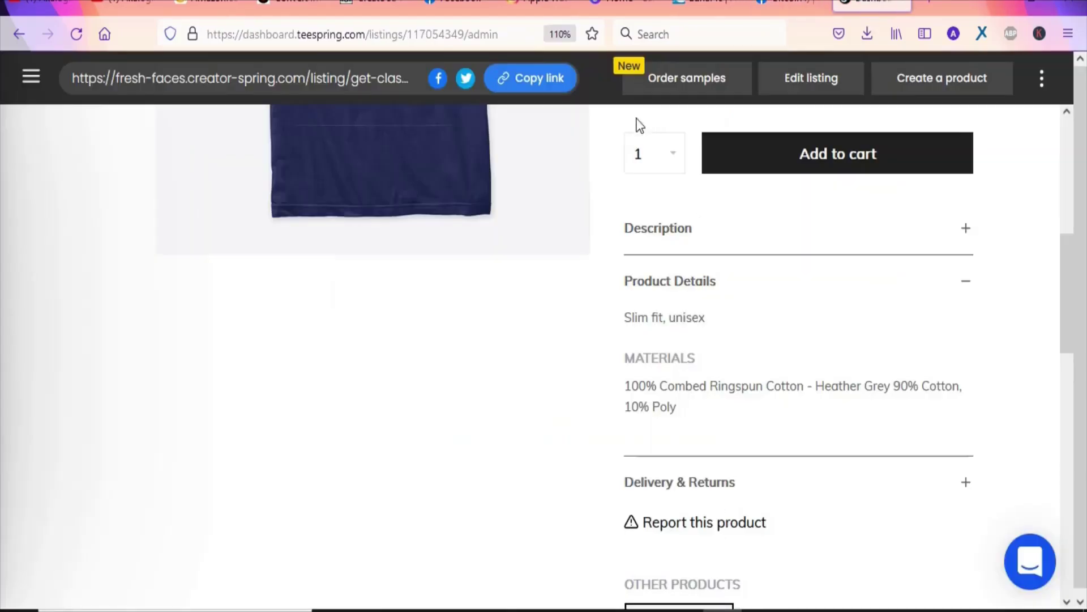
{"action": "left_click", "coordinate": [539, 81]}
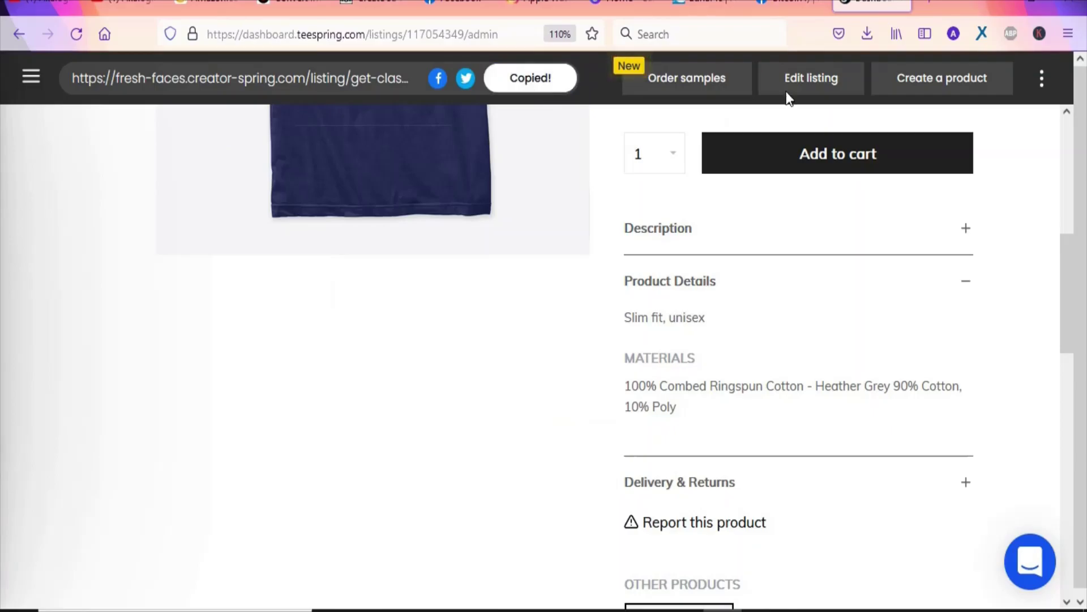
{"action": "left_click", "coordinate": [775, 5]}
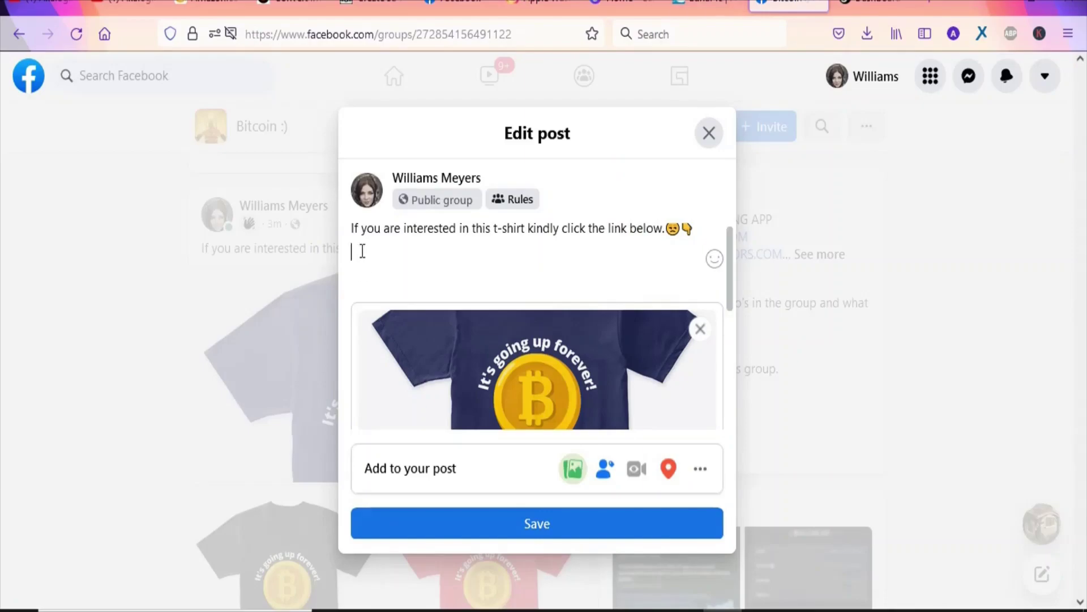
{"action": "key", "text": "ctrl+v"}
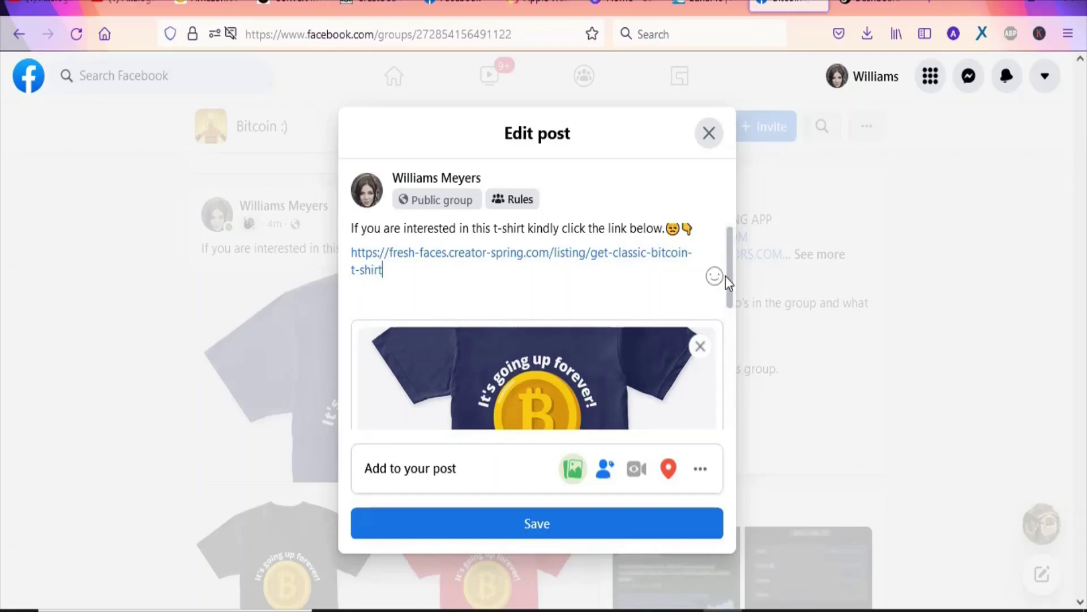
{"action": "left_click_drag", "start_coordinate": [729, 278], "coordinate": [541, 535]}
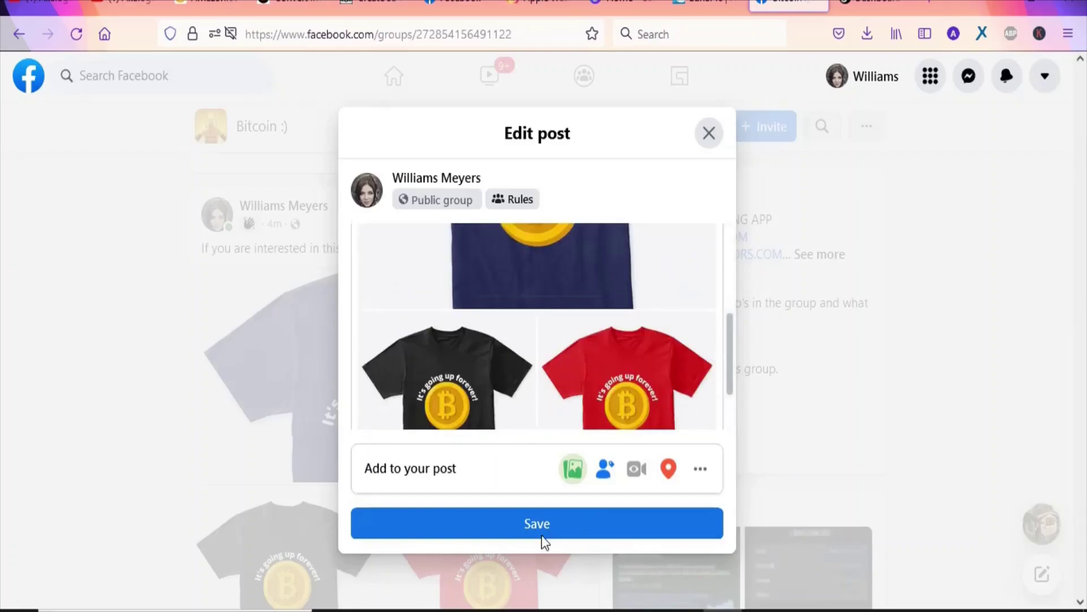
{"action": "left_click", "coordinate": [543, 534]}
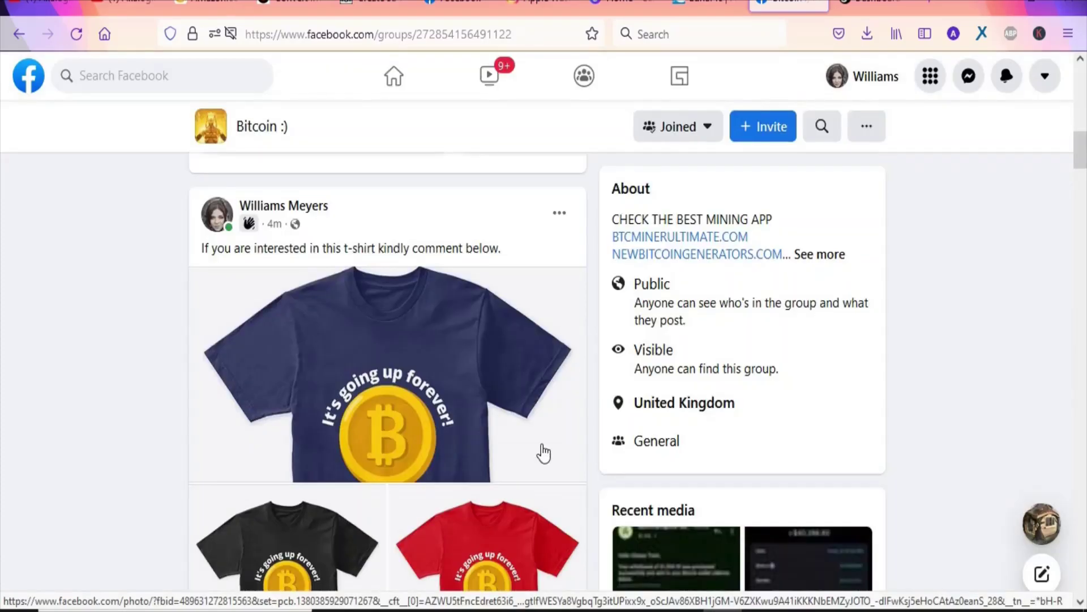
Start sharing the Bitcoin group's T-shirt post to the group "Buy and Sell Online United States of America (USA)"
{"action": "mouse_move", "coordinate": [1081, 158]}
{"action": "left_mouse_down"}
{"action": "mouse_move", "coordinate": [1082, 213]}
{"action": "mouse_move", "coordinate": [1082, 148]}
{"action": "mouse_move", "coordinate": [1085, 168]}
{"action": "left_mouse_up"}
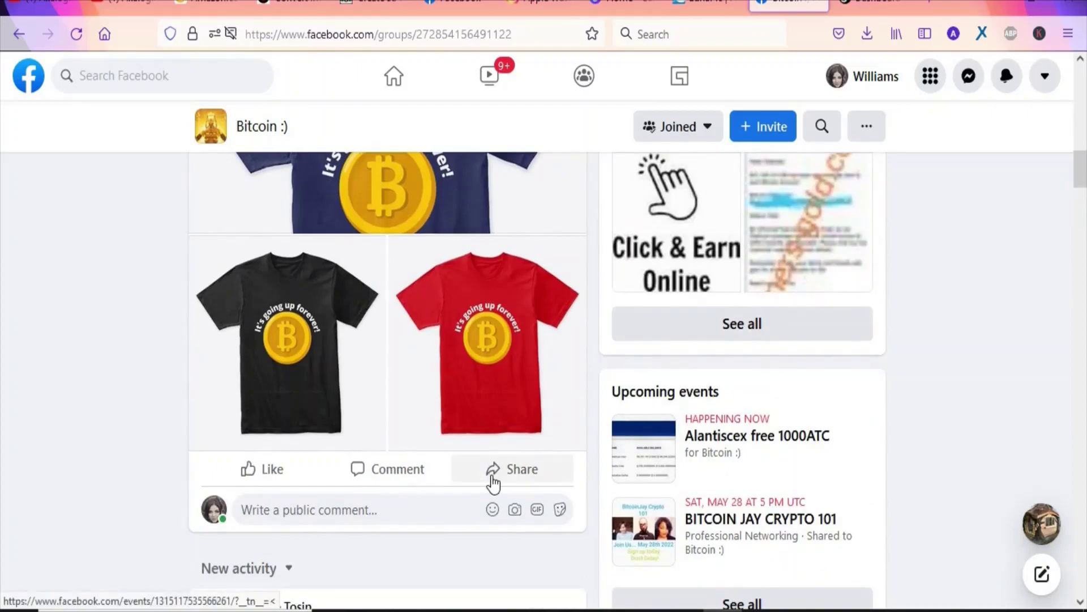
{"action": "left_click", "coordinate": [514, 477]}
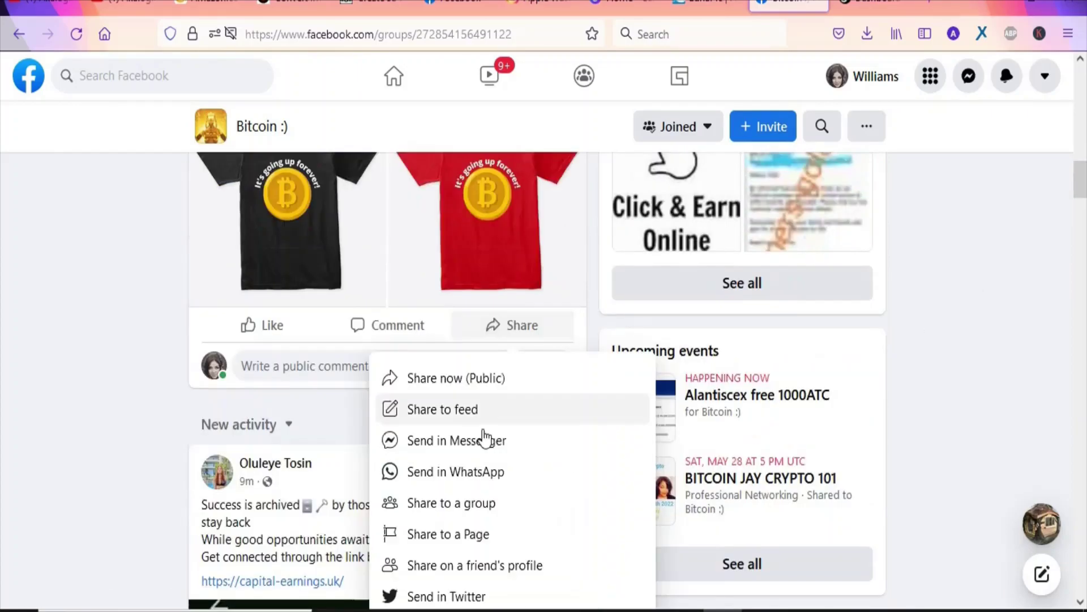
{"action": "left_click_drag", "start_coordinate": [1082, 170], "coordinate": [1081, 181]}
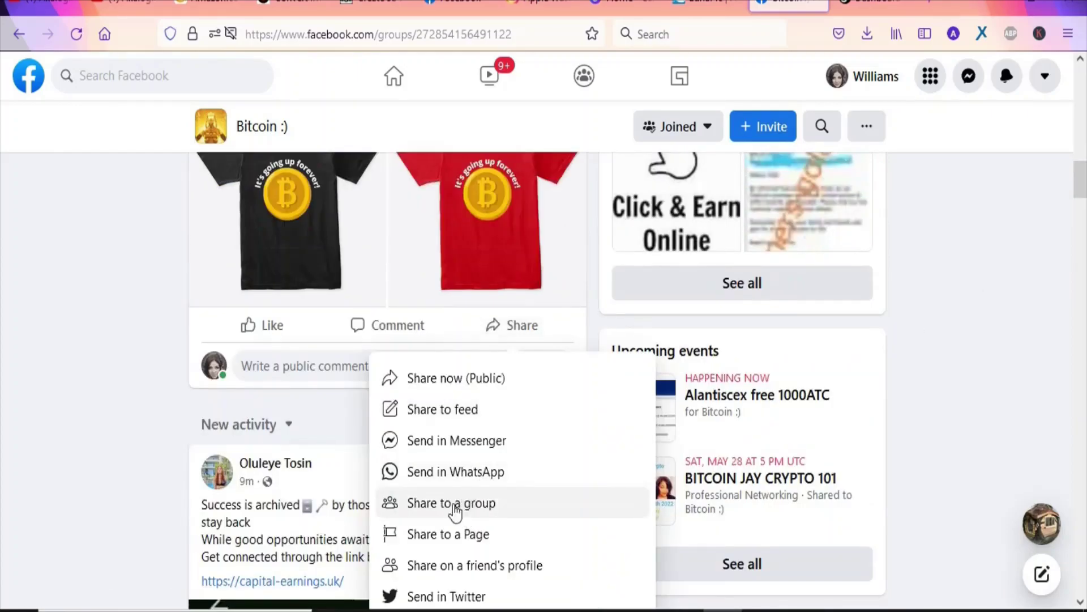
{"action": "left_click", "coordinate": [453, 507]}
{"action": "left_click_drag", "start_coordinate": [735, 275], "coordinate": [732, 399]}
{"action": "scroll", "coordinate": [427, 406], "scroll_direction": "down", "scroll_amount": 5}
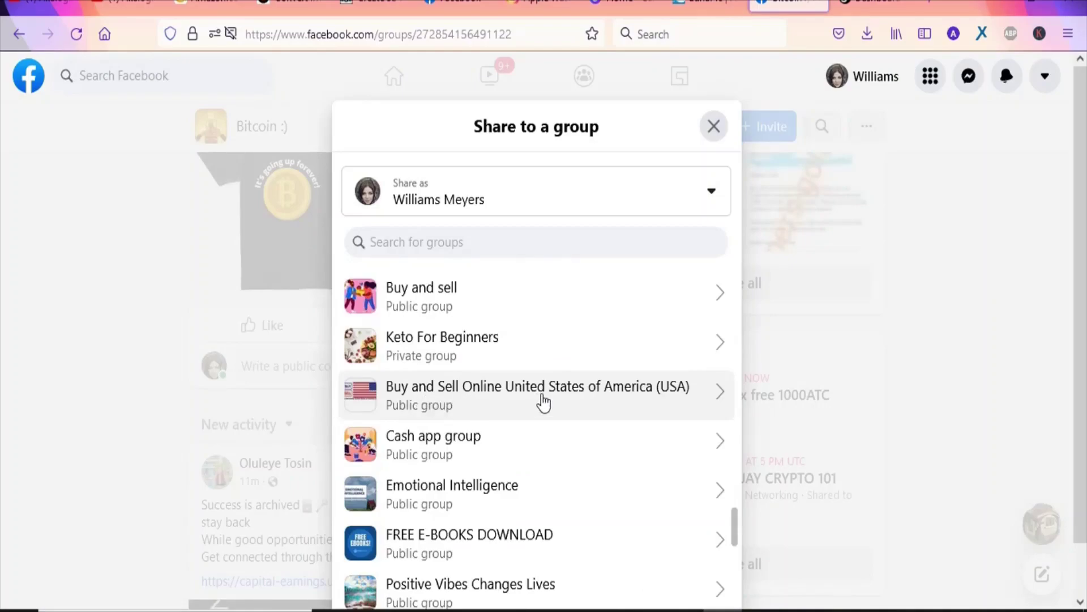
{"action": "left_click", "coordinate": [633, 399]}
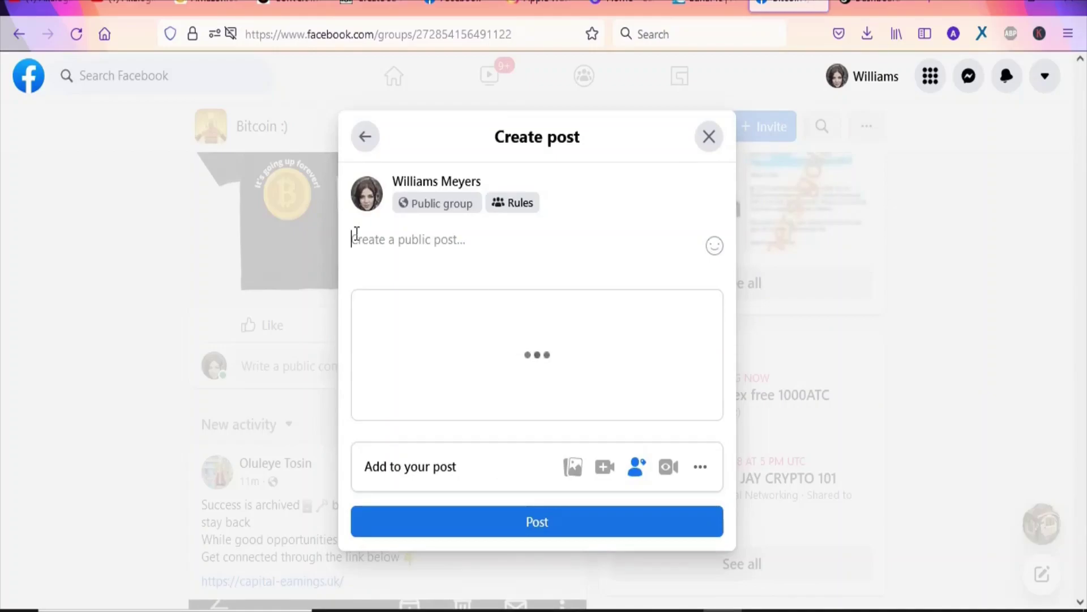
Write "Get Your bitcoin classic t-shirt below." above the shared post and publish it to the group
{"action": "type", "text": "Get "}
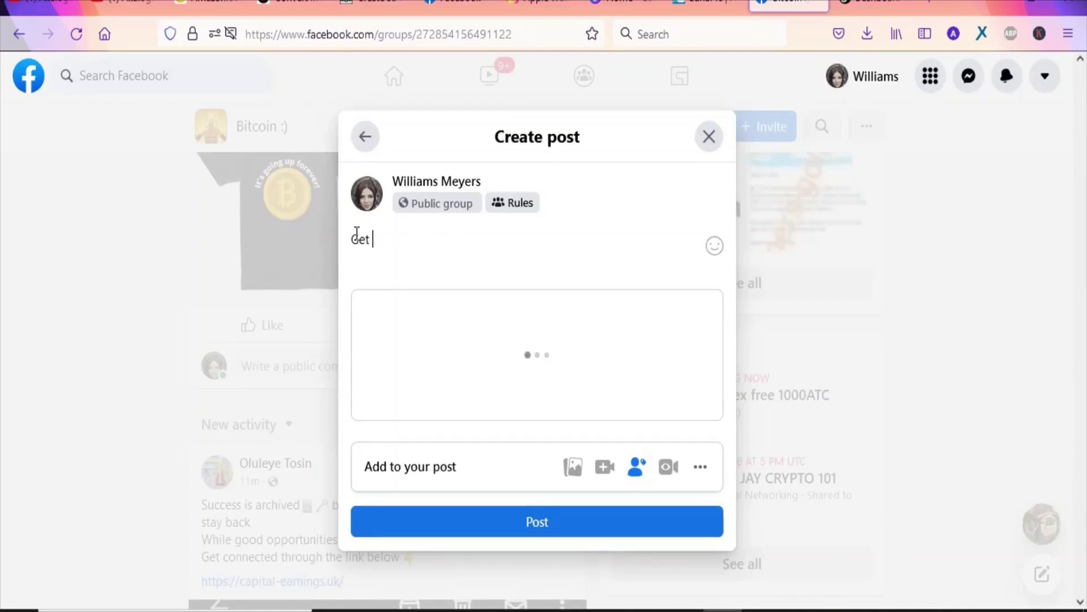
{"action": "type", "text": "Your bitcoin classic t-shirt below."}
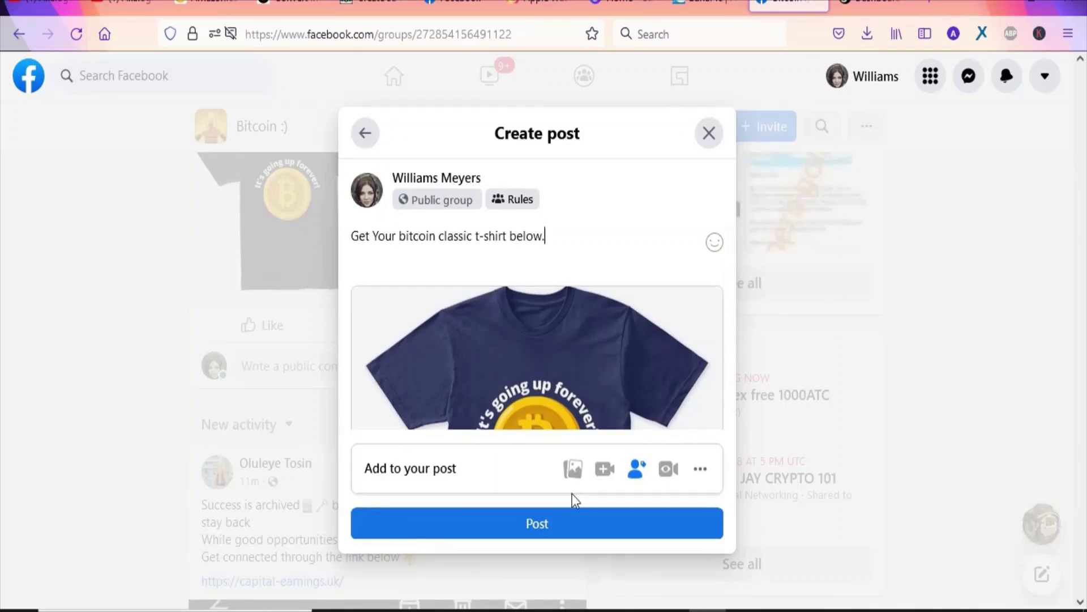
{"action": "scroll", "coordinate": [636, 403], "scroll_direction": "down", "scroll_amount": 5}
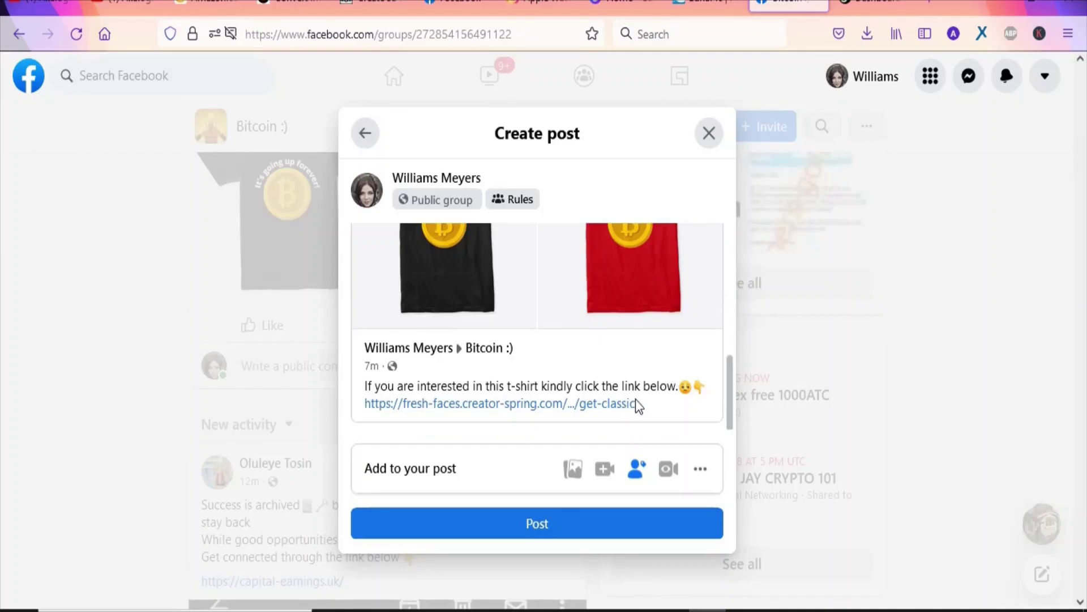
{"action": "left_click", "coordinate": [553, 533]}
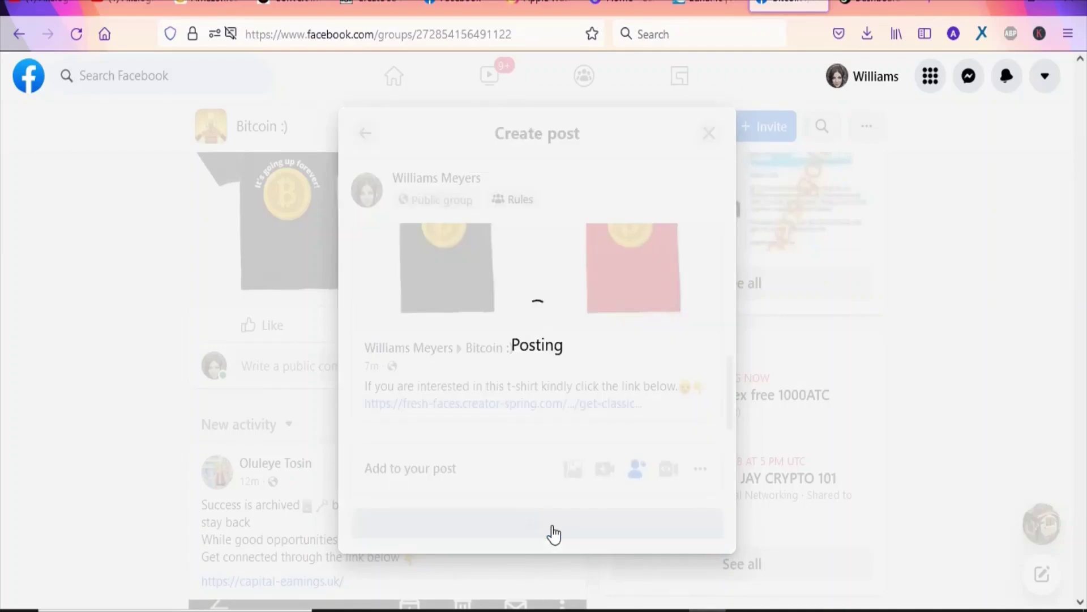